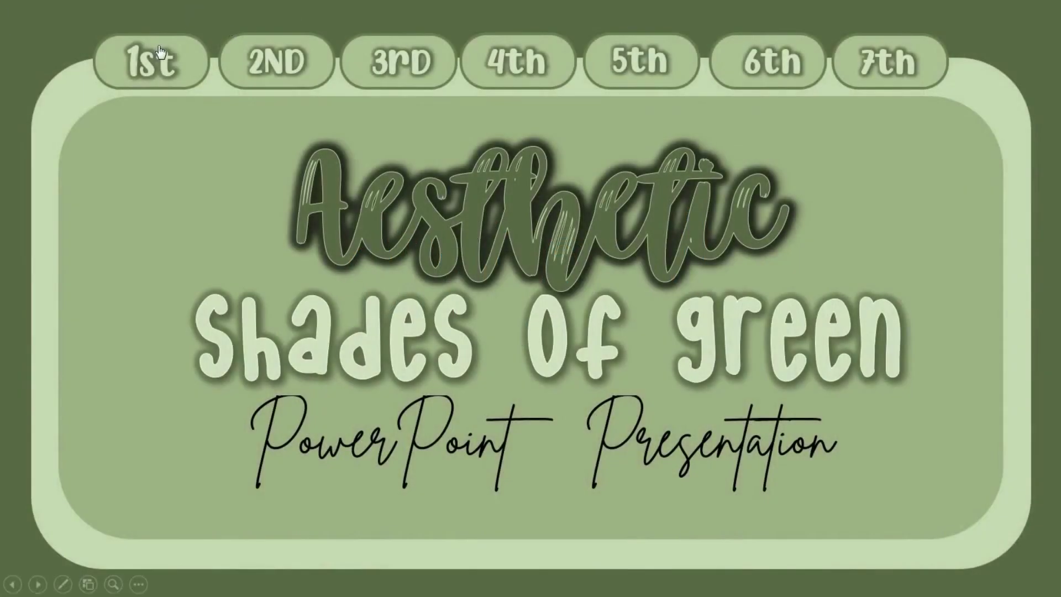
Follow the title slide's '1st' tab link to the Contents slide
{"action": "left_click", "coordinate": [163, 42]}
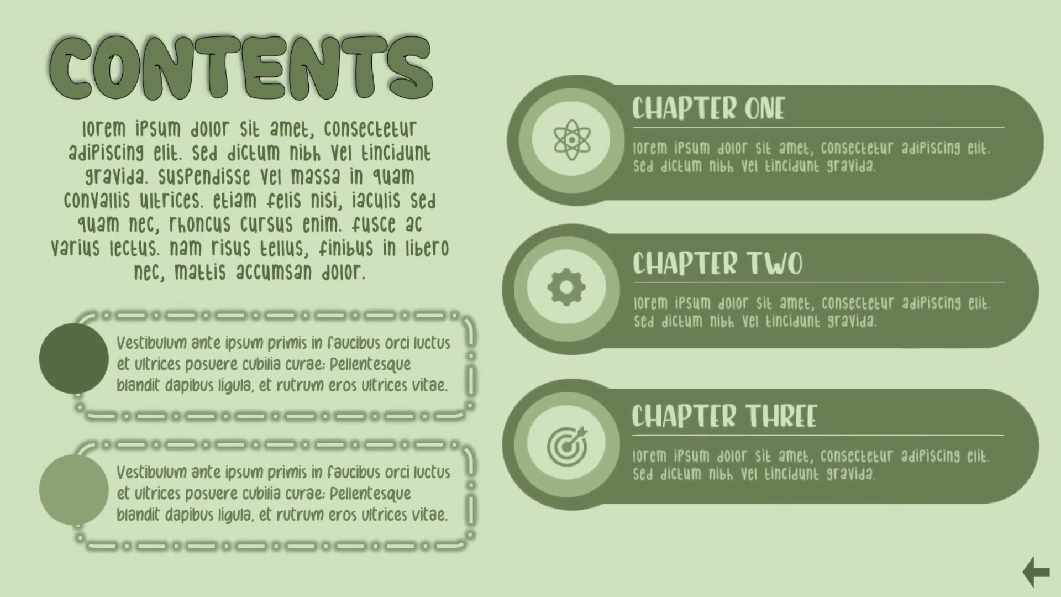
Test the 2nd, 3rd and 4th tab links, returning to the title slide between each
{"action": "left_click", "coordinate": [1030, 573]}
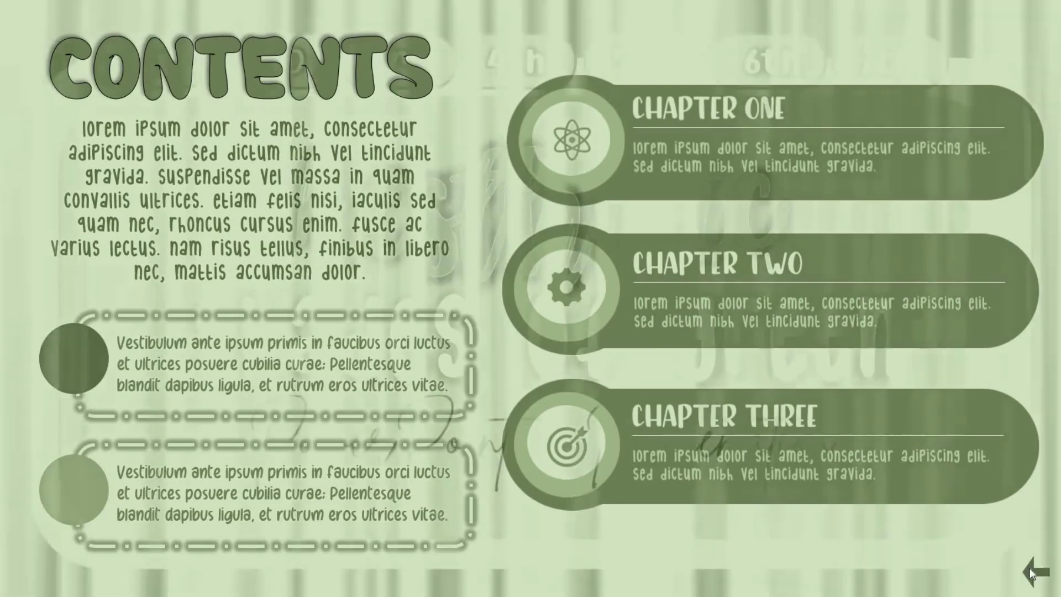
{"action": "left_click", "coordinate": [275, 49]}
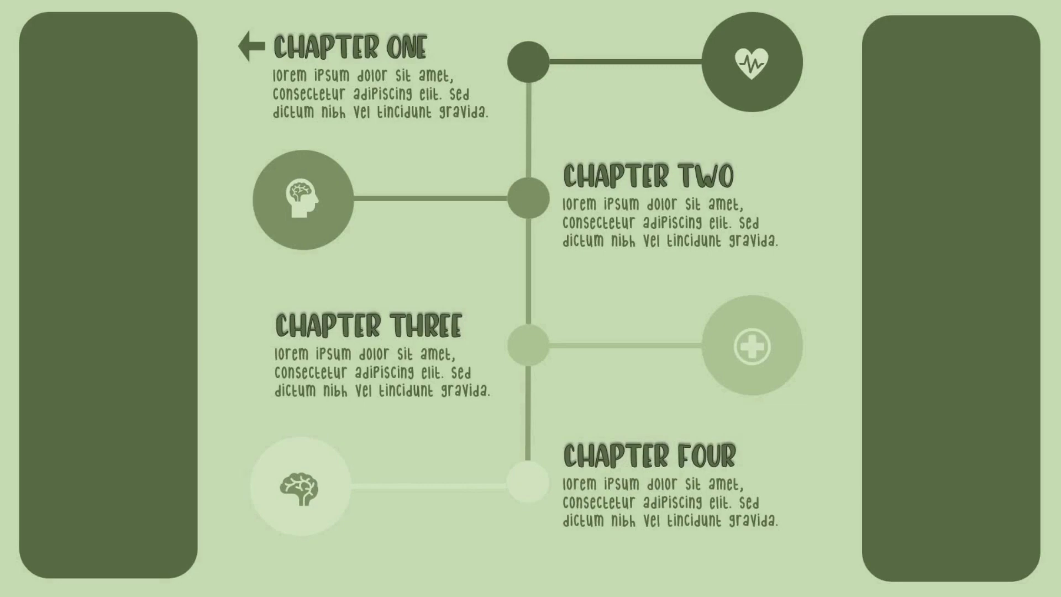
{"action": "left_click", "coordinate": [252, 59]}
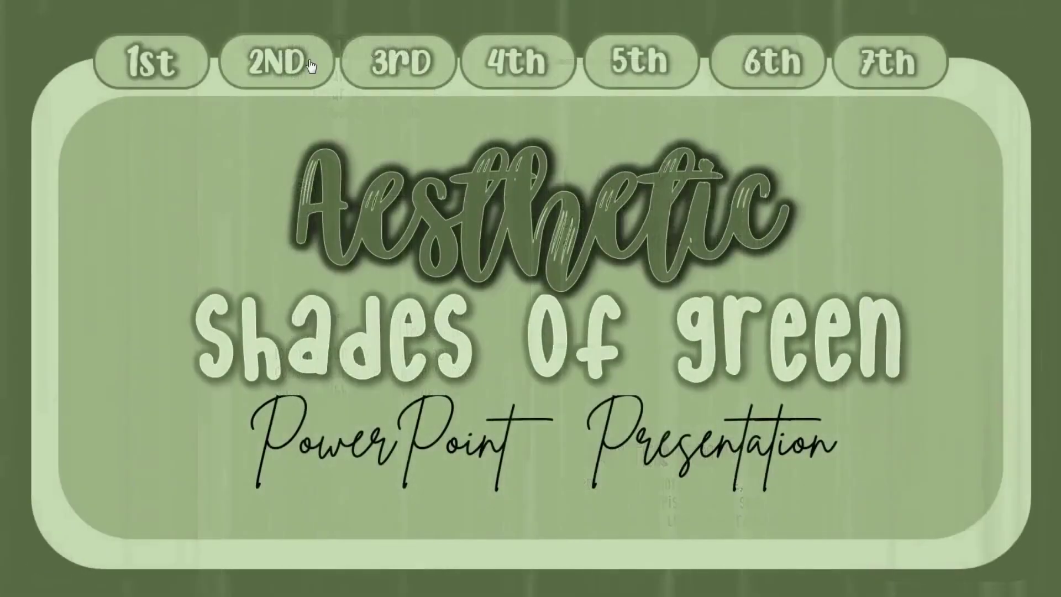
{"action": "left_click", "coordinate": [399, 68]}
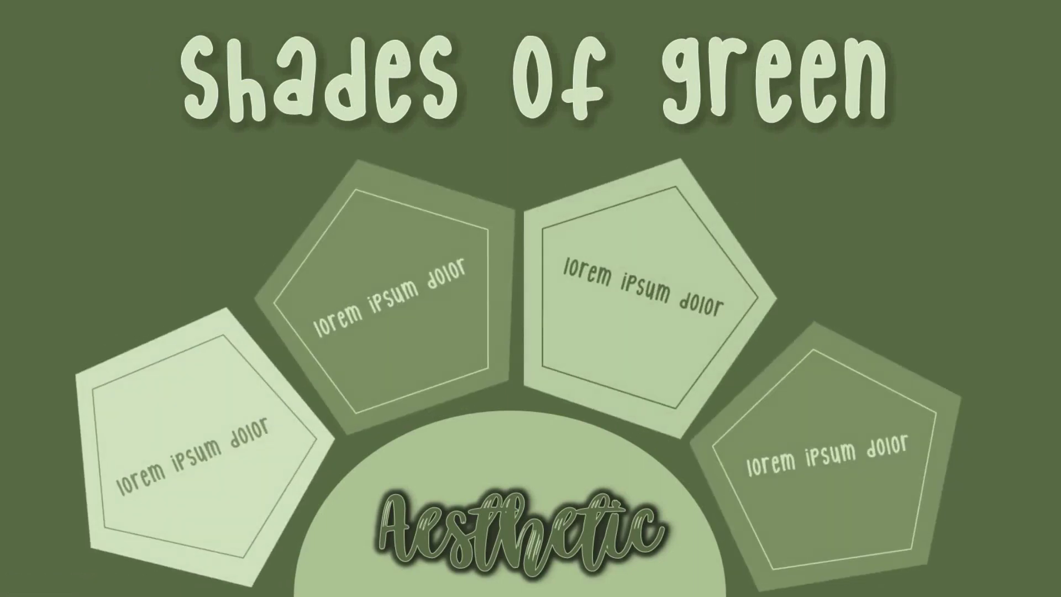
{"action": "left_click", "coordinate": [530, 448]}
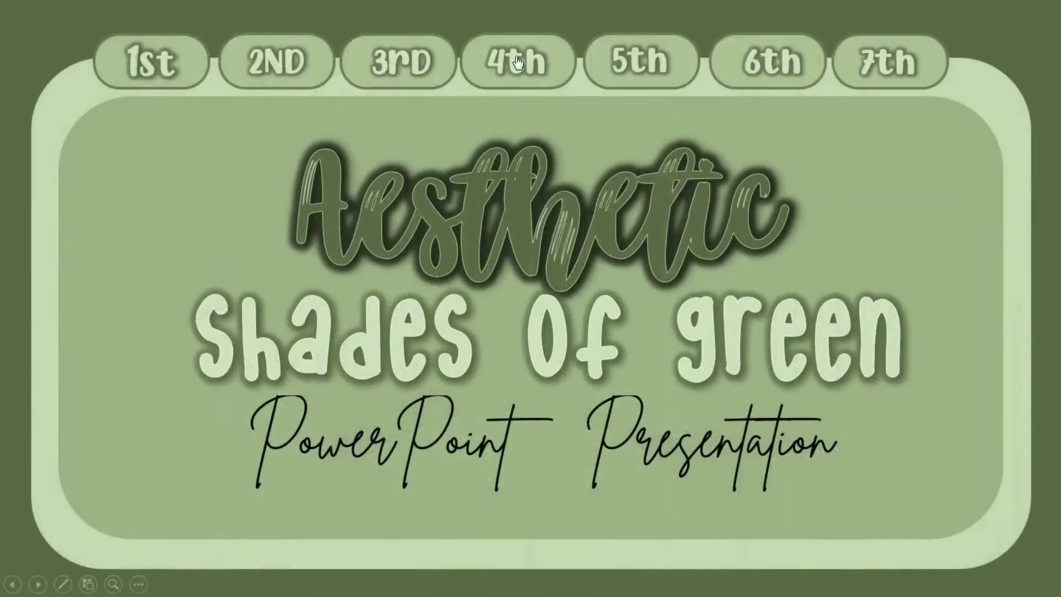
{"action": "left_click", "coordinate": [515, 56]}
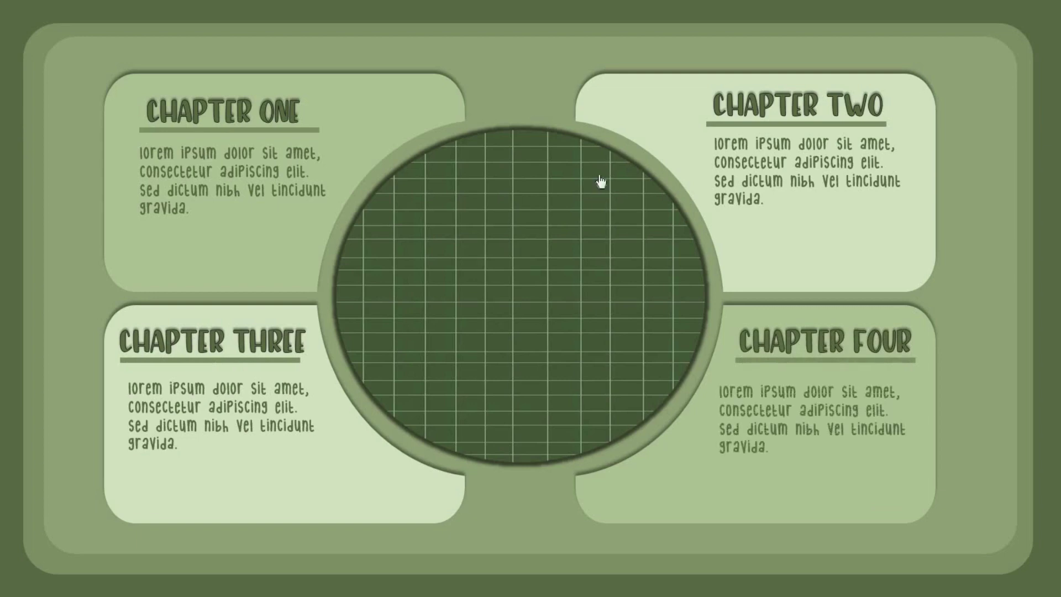
Follow the Aesthetic, Conclusion and Thank you links, returning to the title slide between each
{"action": "left_click", "coordinate": [534, 172]}
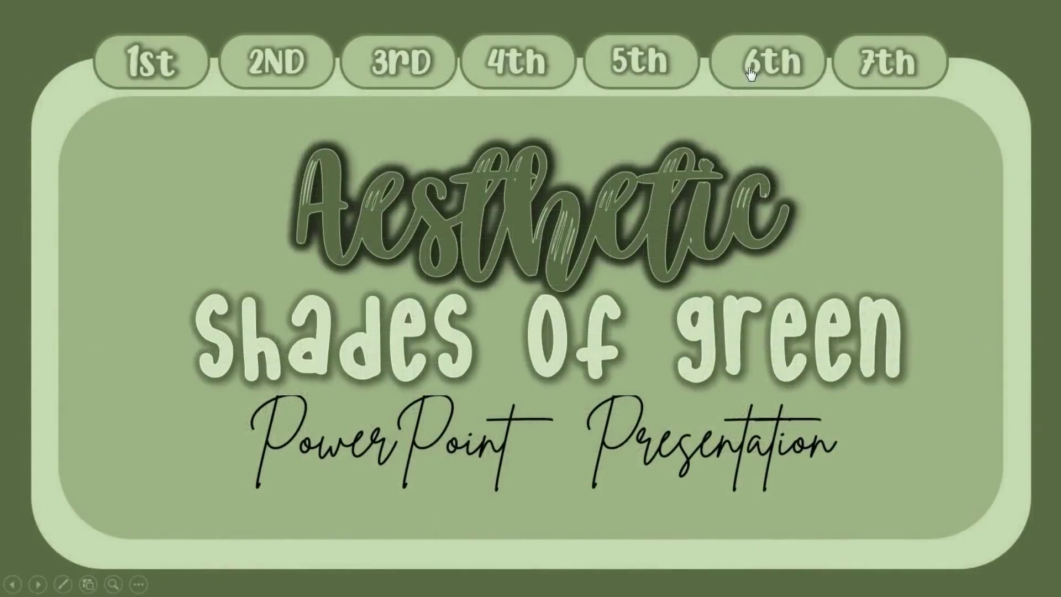
{"action": "left_click", "coordinate": [667, 61]}
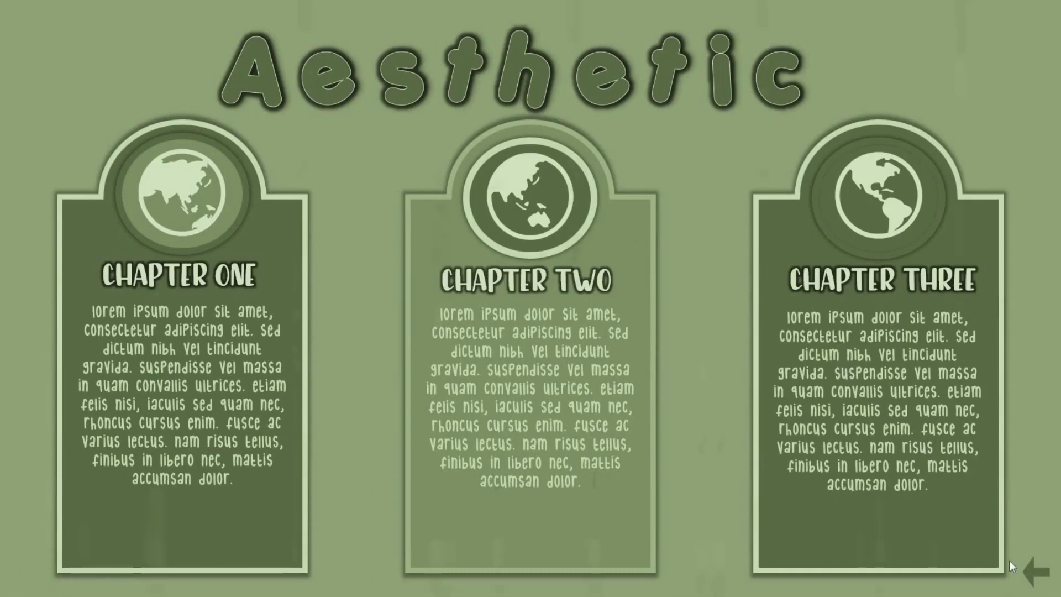
{"action": "left_click", "coordinate": [1022, 566]}
{"action": "left_click", "coordinate": [770, 61]}
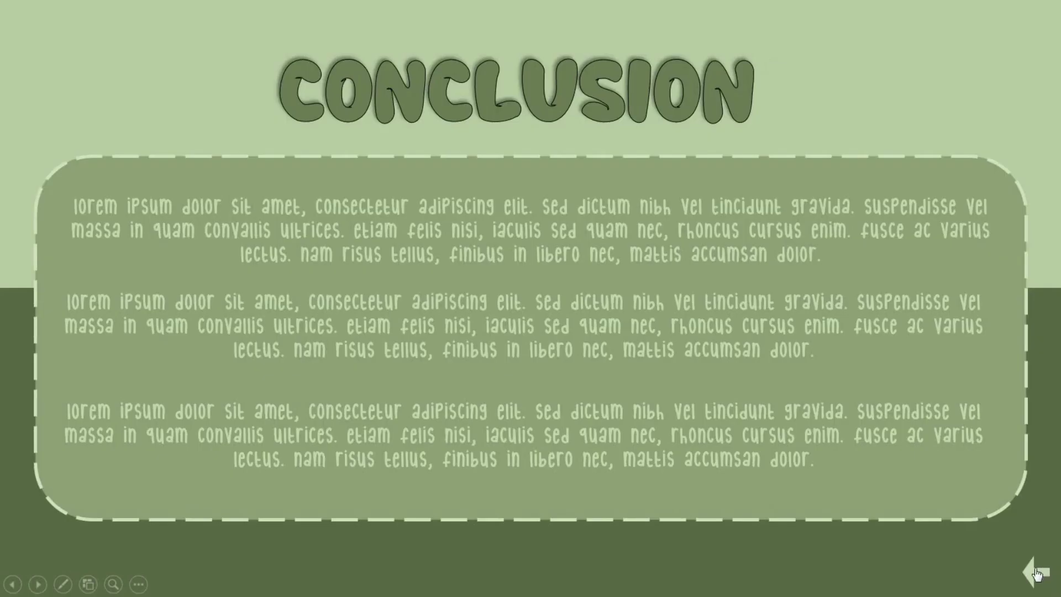
{"action": "left_click", "coordinate": [1036, 574]}
{"action": "left_click", "coordinate": [906, 59]}
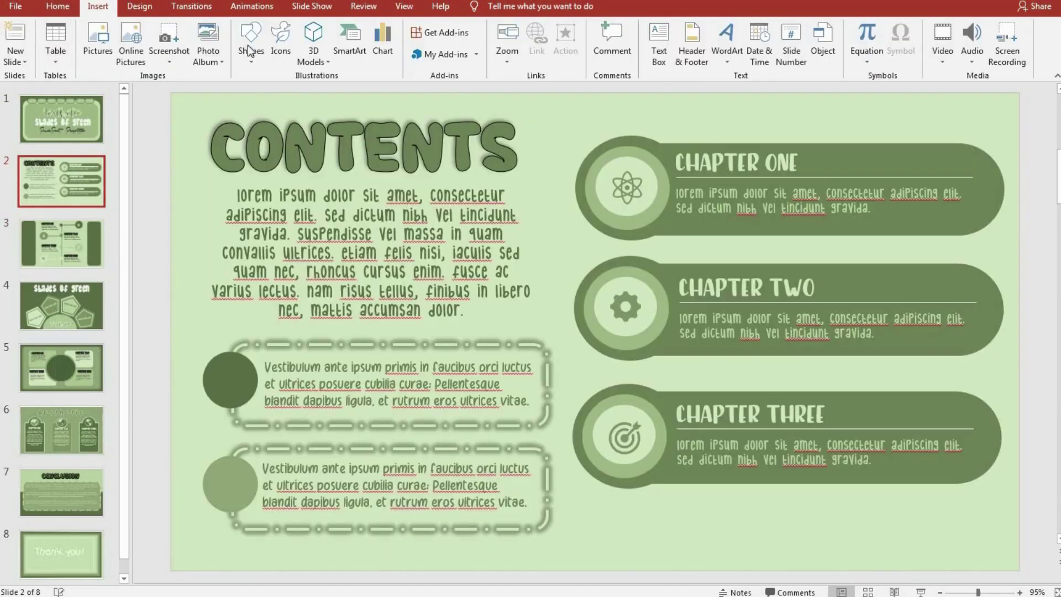
Draw a small arrow at the Contents slide's lower right and flip it to point left
{"action": "left_click", "coordinate": [250, 51]}
{"action": "left_click", "coordinate": [330, 90]}
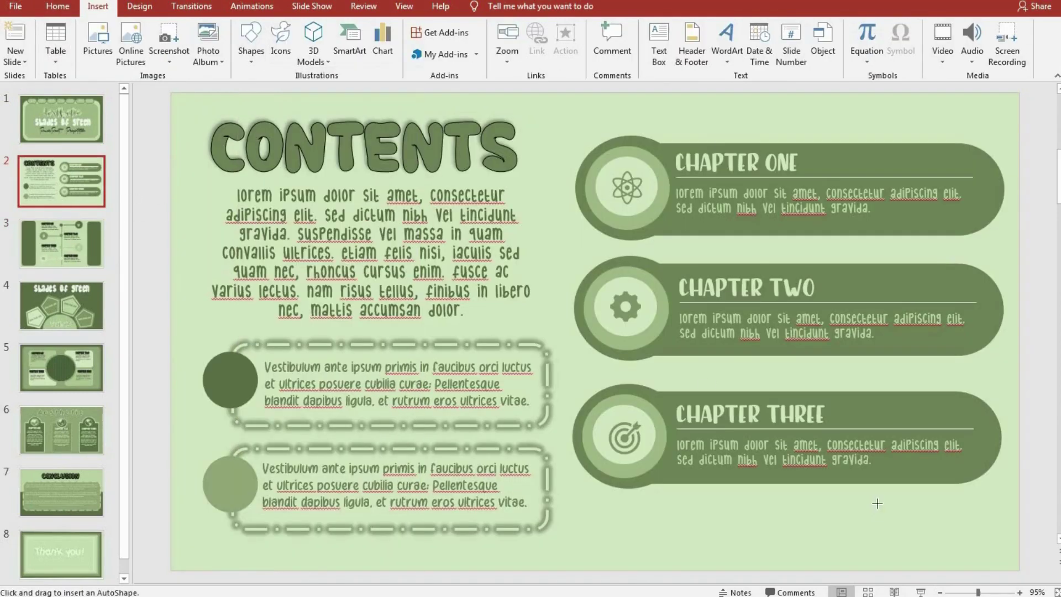
{"action": "left_click_drag", "start_coordinate": [880, 512], "coordinate": [928, 556]}
{"action": "mouse_move", "coordinate": [905, 513]}
{"action": "left_mouse_down"}
{"action": "mouse_move", "coordinate": [871, 534]}
{"action": "mouse_move", "coordinate": [947, 552]}
{"action": "left_mouse_up"}
{"action": "mouse_move", "coordinate": [933, 515]}
{"action": "left_mouse_down"}
{"action": "mouse_move", "coordinate": [898, 534]}
{"action": "mouse_move", "coordinate": [919, 532]}
{"action": "left_mouse_up"}
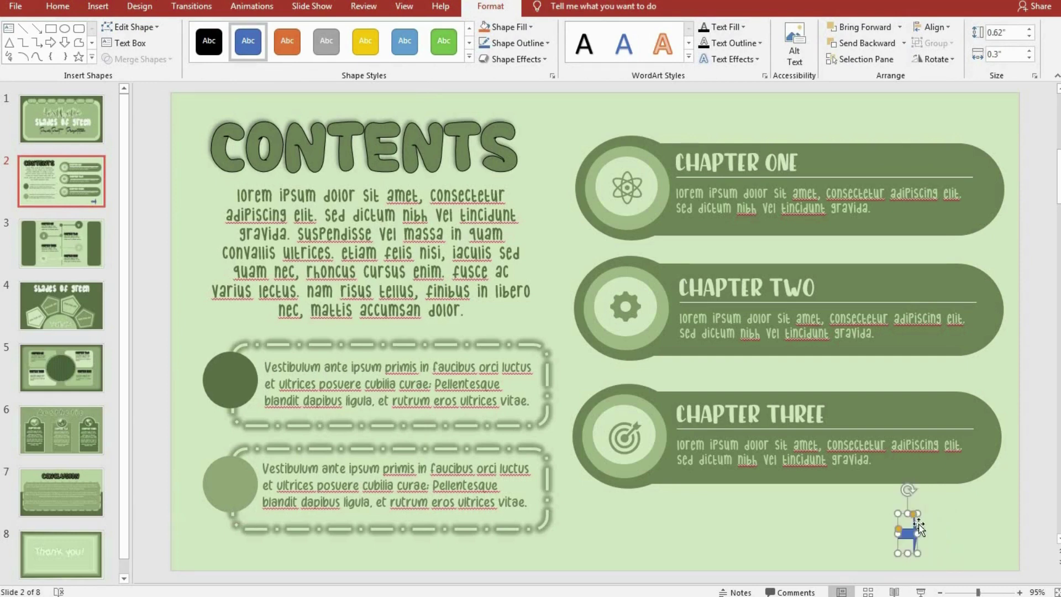
{"action": "left_click", "coordinate": [935, 59]}
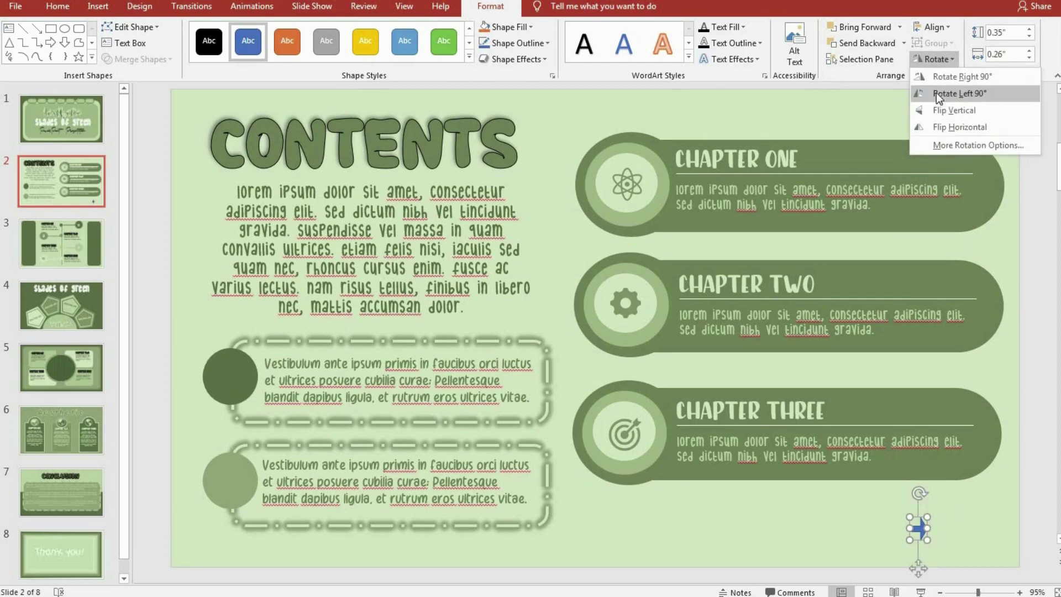
{"action": "left_click", "coordinate": [935, 131]}
{"action": "left_click_drag", "start_coordinate": [932, 529], "coordinate": [1013, 546]}
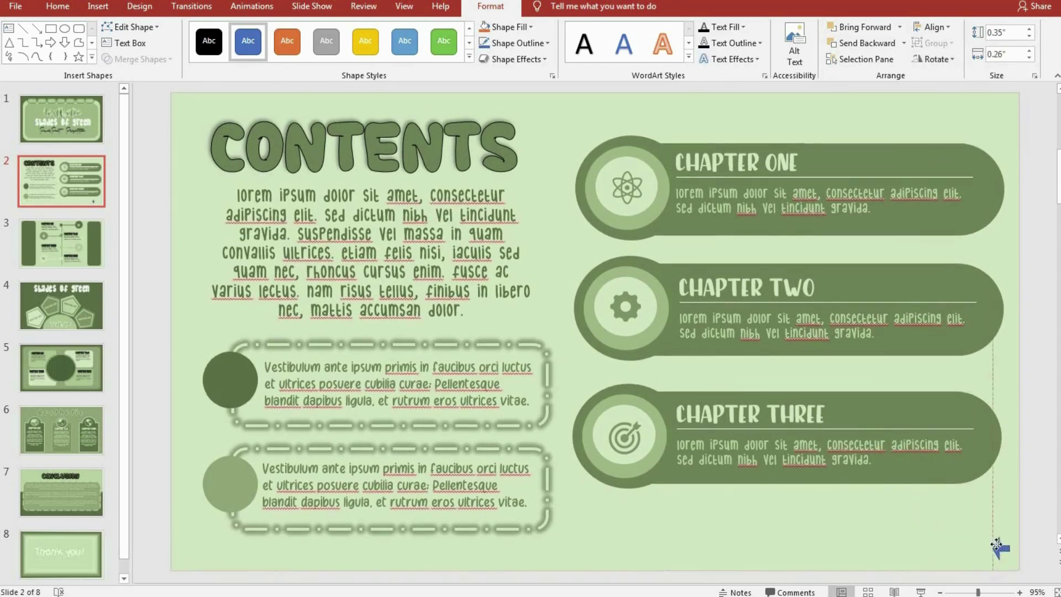
Give the arrow a dark green fill and outline and align it in the bottom-right corner
{"action": "left_click", "coordinate": [730, 29]}
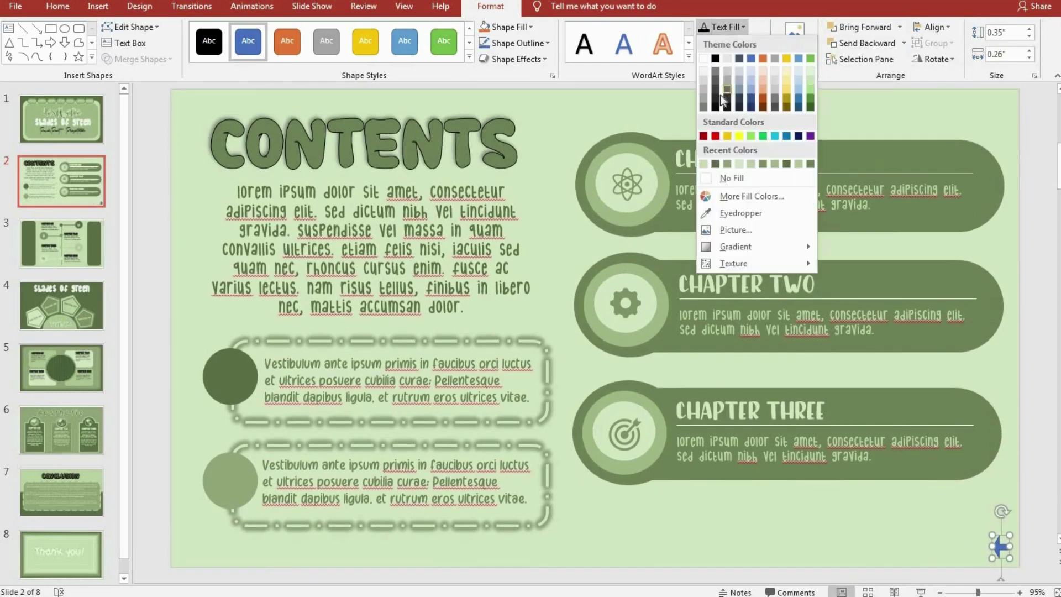
{"action": "left_click", "coordinate": [507, 27]}
{"action": "left_click", "coordinate": [495, 164]}
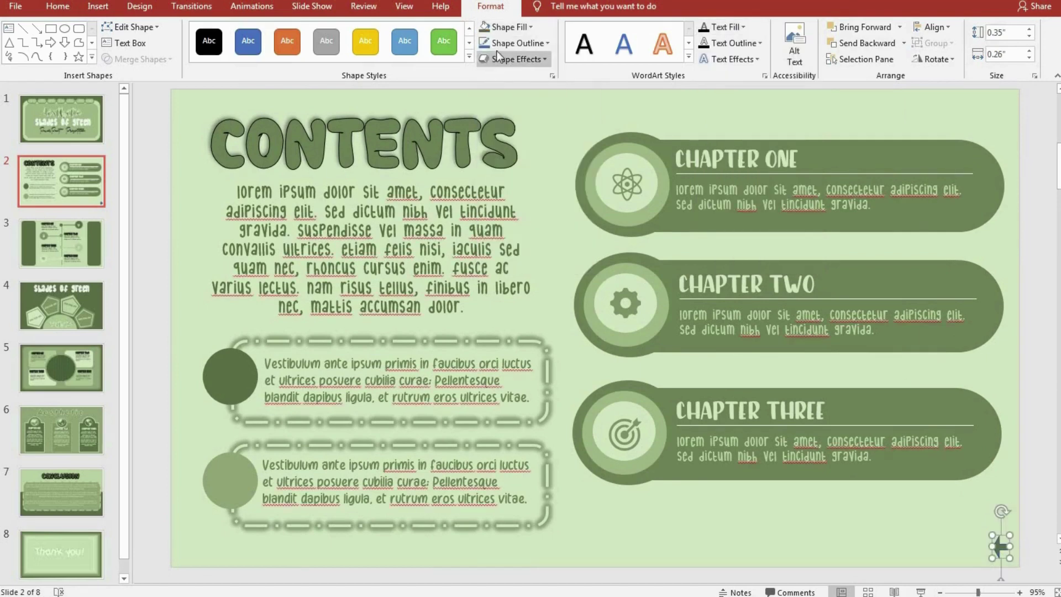
{"action": "left_click", "coordinate": [503, 43]}
{"action": "left_click", "coordinate": [492, 196]}
{"action": "left_click", "coordinate": [801, 539]}
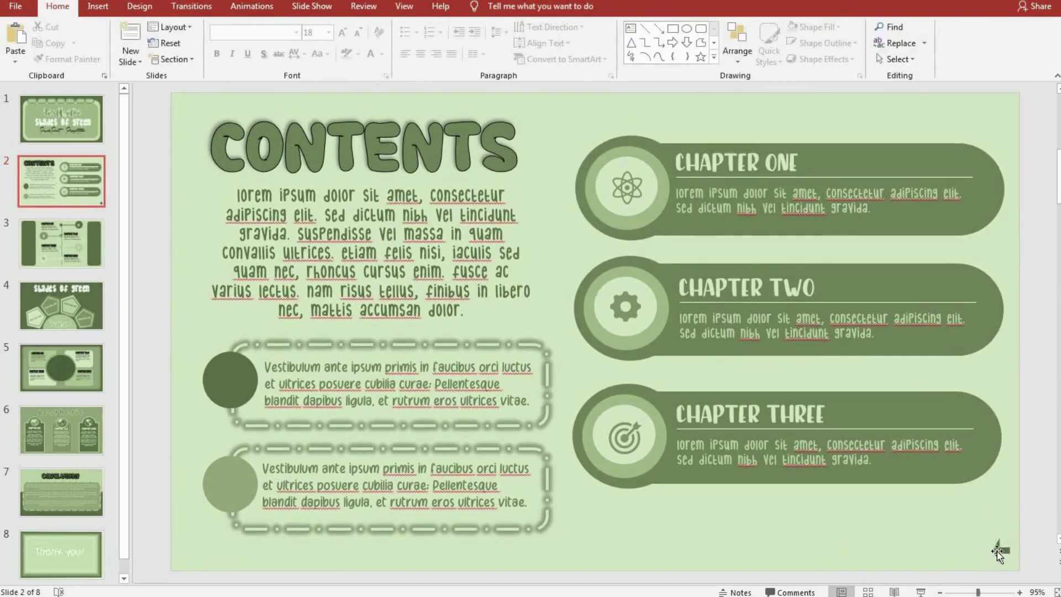
{"action": "left_click_drag", "start_coordinate": [997, 551], "coordinate": [984, 550]}
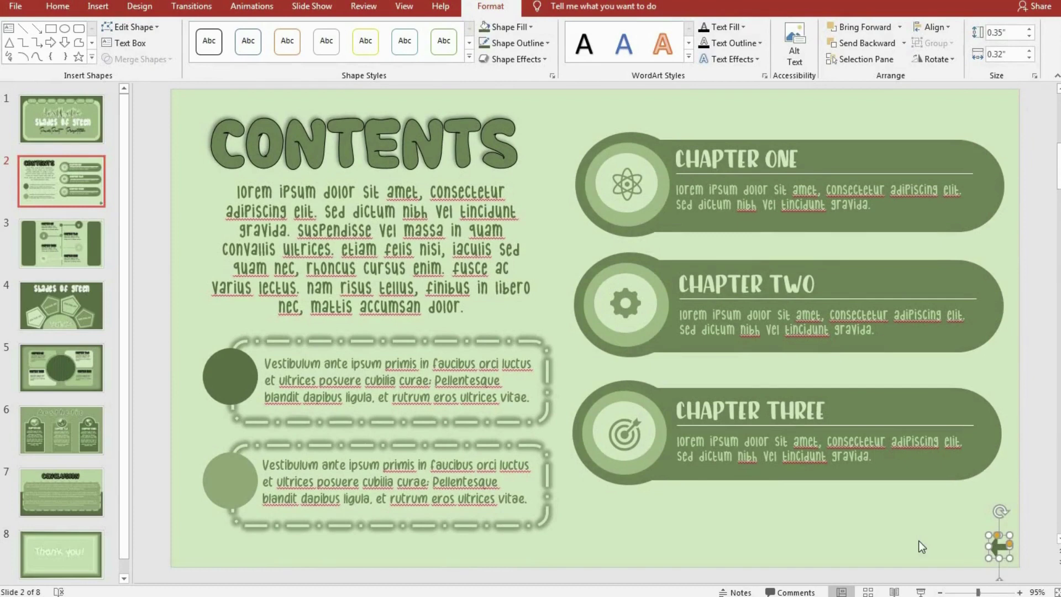
{"action": "left_click", "coordinate": [918, 540]}
Copy the back arrow and paste it onto slide 3
{"action": "left_click", "coordinate": [997, 550]}
{"action": "key", "text": "ctrl+c"}
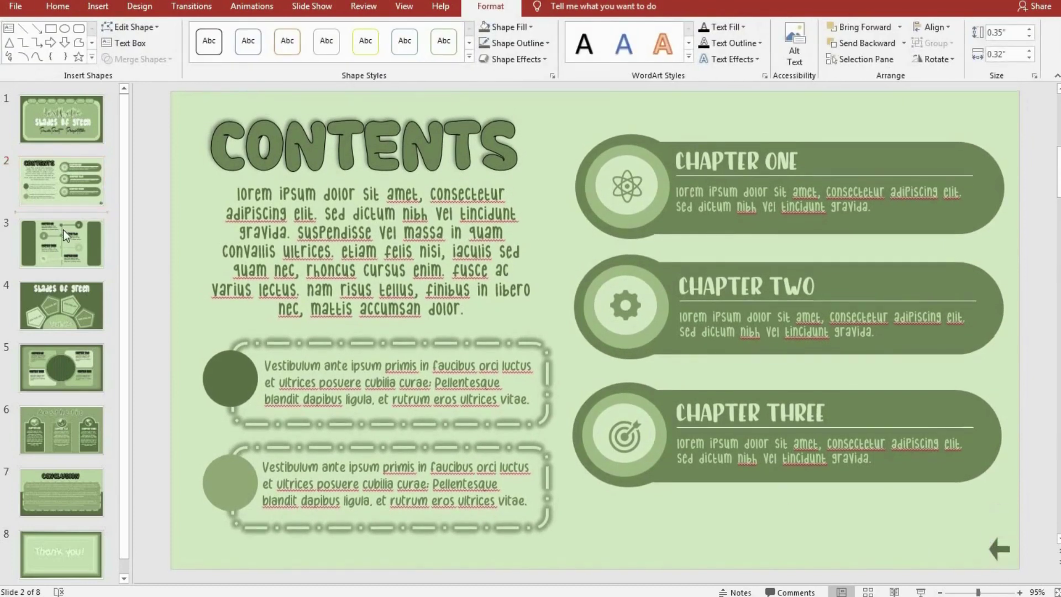
{"action": "left_click", "coordinate": [64, 231]}
{"action": "key", "text": "ctrl+v"}
Place the arrow beside CHAPTER ONE and paste a copy onto the Conclusion slide
{"action": "mouse_move", "coordinate": [999, 553]}
{"action": "left_mouse_down"}
{"action": "mouse_move", "coordinate": [1003, 562]}
{"action": "mouse_move", "coordinate": [372, 133]}
{"action": "left_mouse_up"}
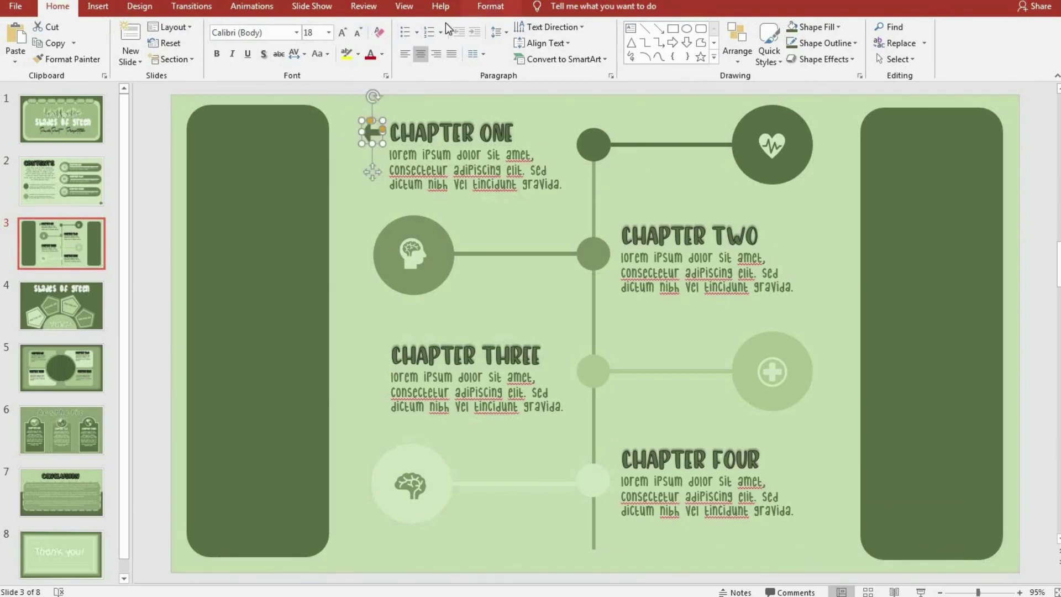
{"action": "left_click", "coordinate": [81, 310]}
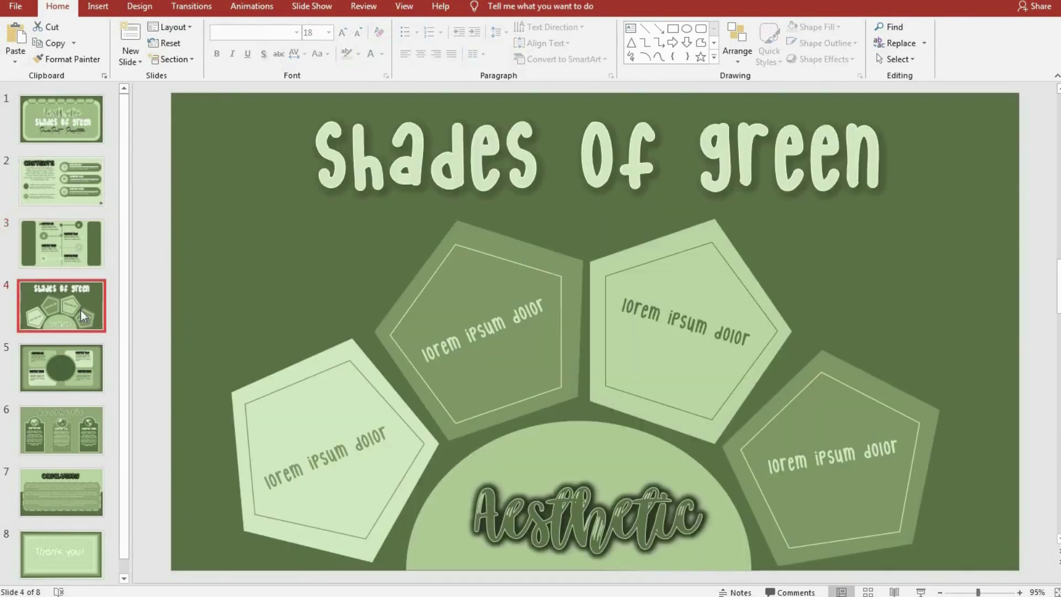
{"action": "left_click", "coordinate": [74, 372]}
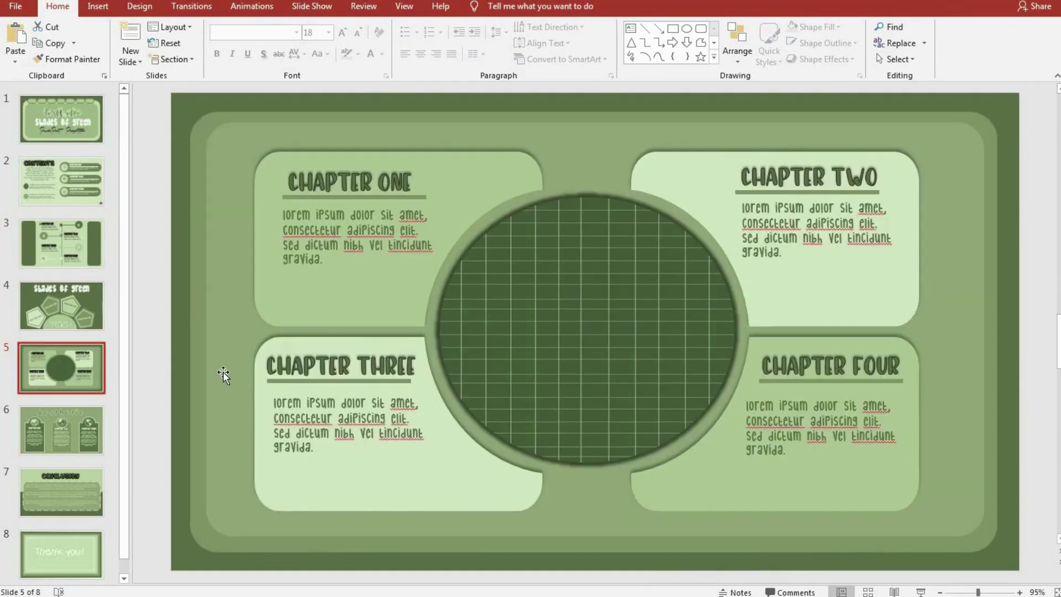
{"action": "left_click", "coordinate": [85, 442]}
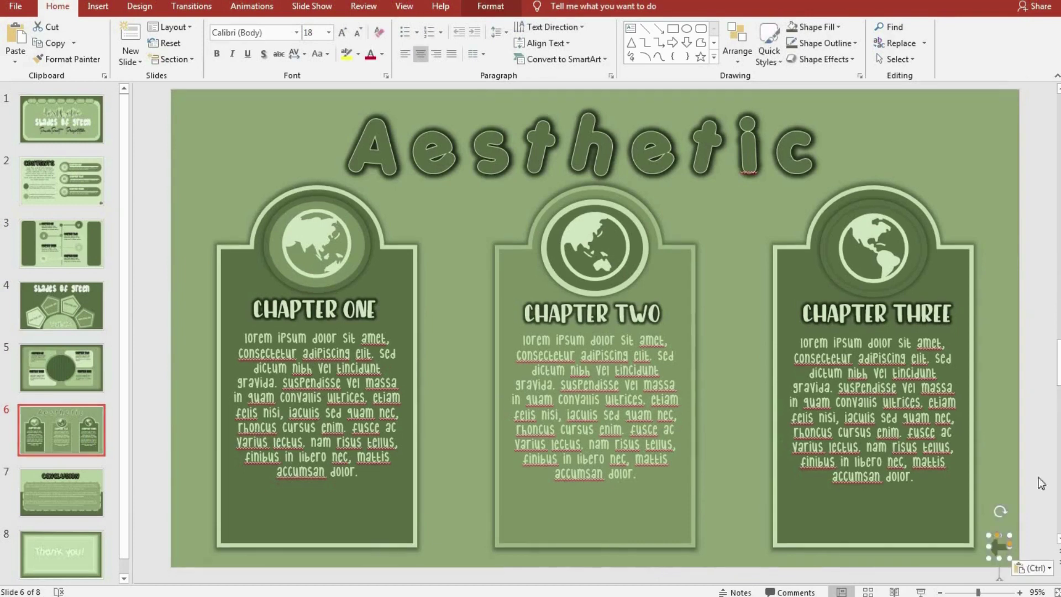
{"action": "left_click", "coordinate": [91, 484]}
{"action": "key", "text": "ctrl+v"}
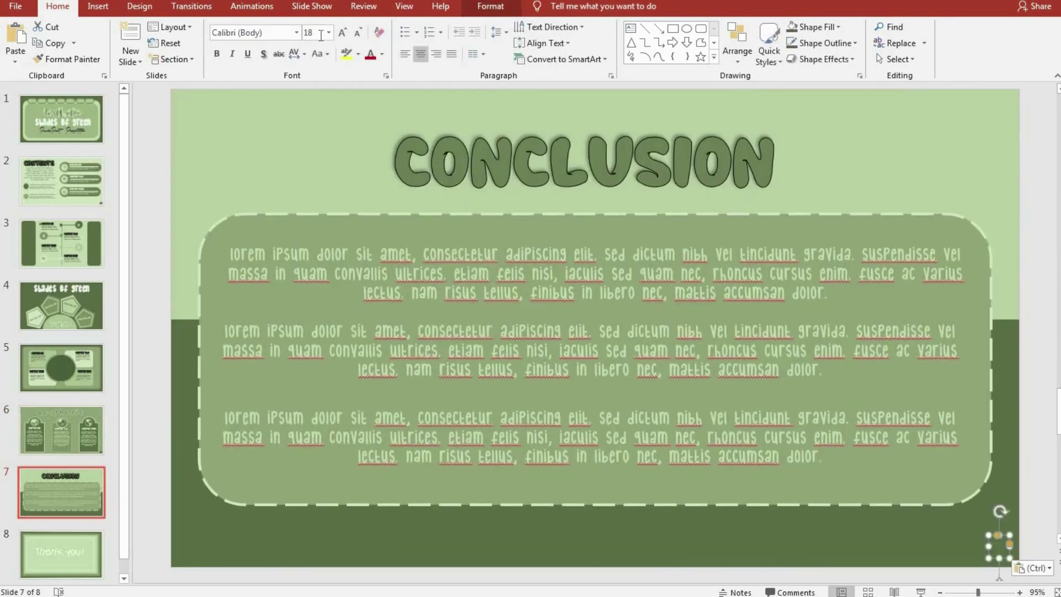
Recolour the pasted arrow's fill and outline to dark green
{"action": "left_click", "coordinate": [490, 6]}
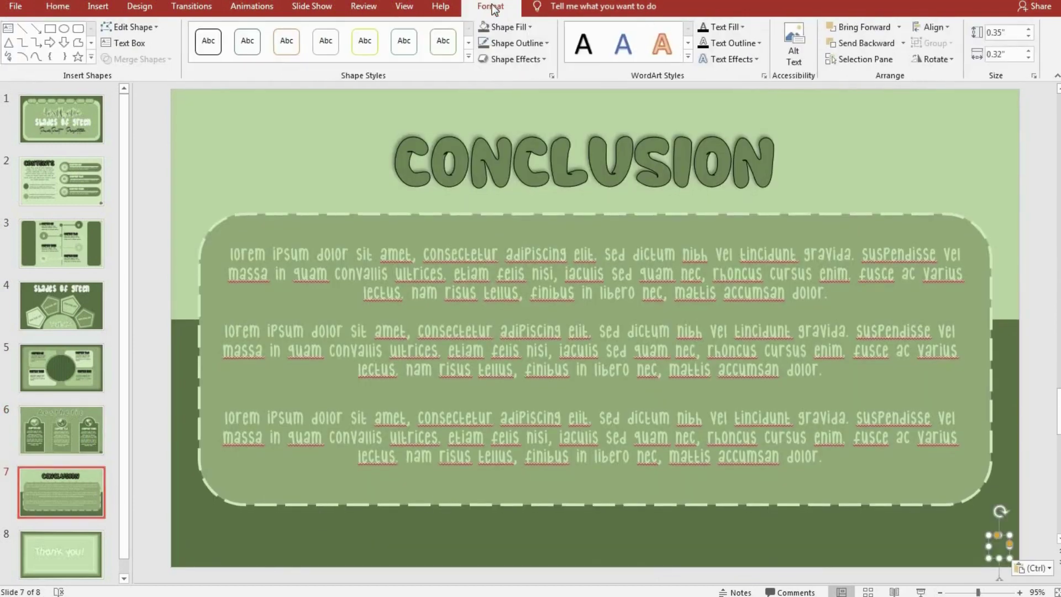
{"action": "left_click", "coordinate": [504, 27]}
{"action": "left_click", "coordinate": [496, 162]}
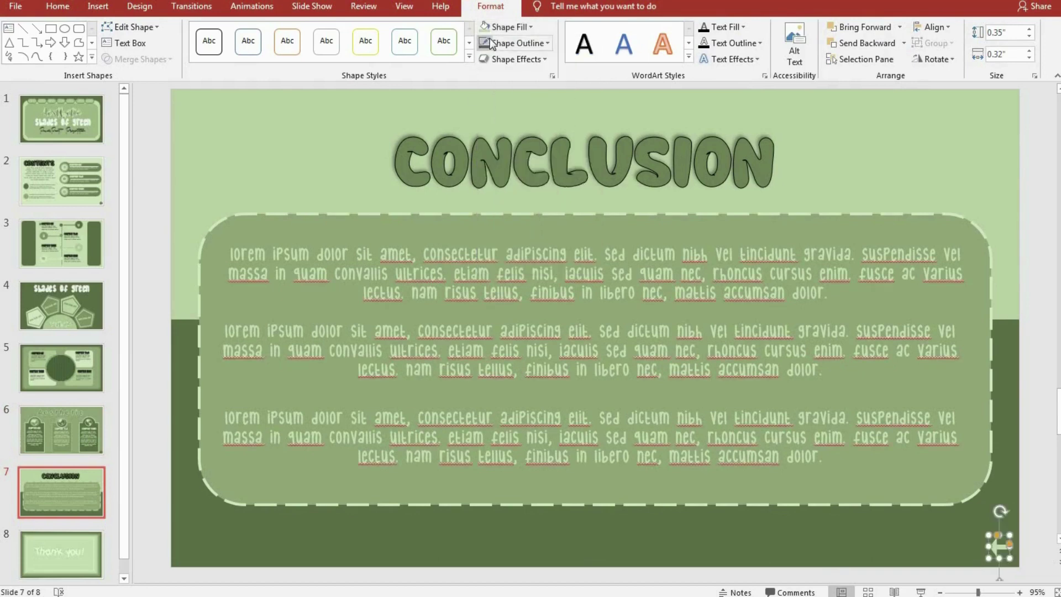
{"action": "left_click", "coordinate": [517, 43]}
{"action": "left_click", "coordinate": [488, 180]}
Paste the arrow onto the Thank you slide, then delete it again
{"action": "left_click", "coordinate": [61, 537]}
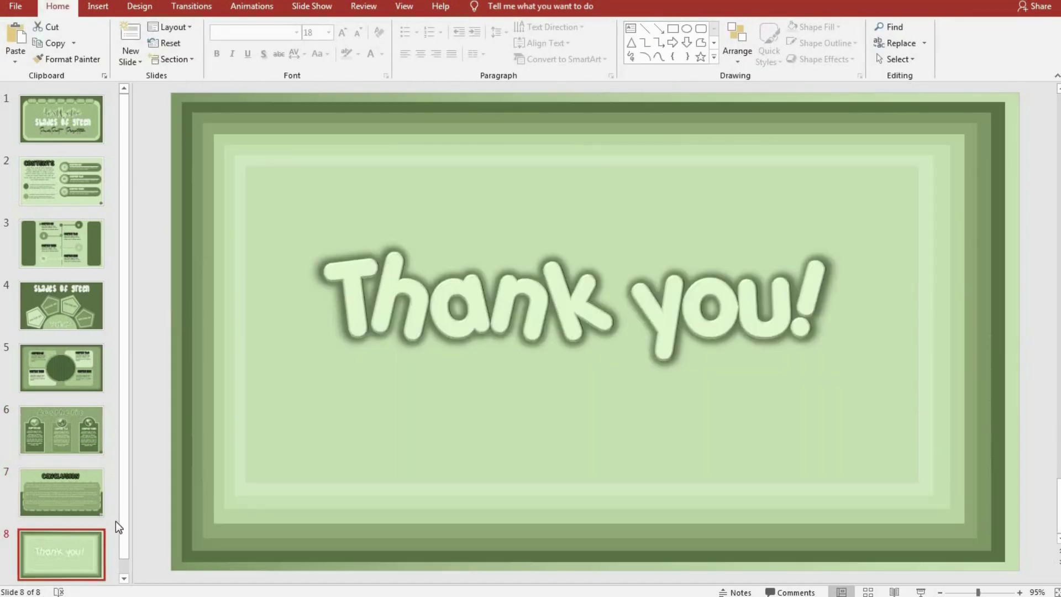
{"action": "key", "text": "ctrl+v"}
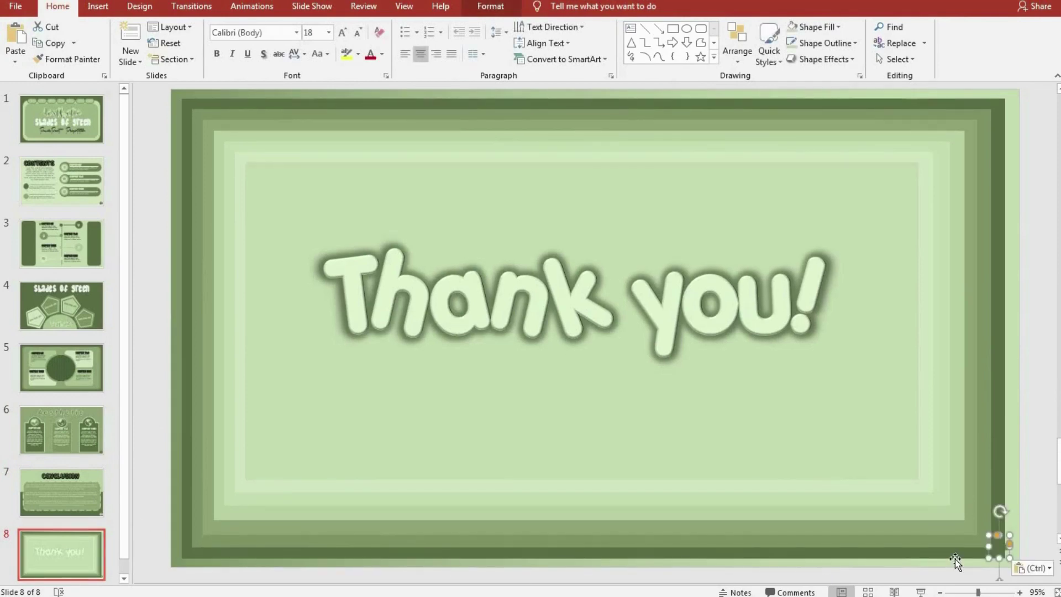
{"action": "key", "text": "Delete"}
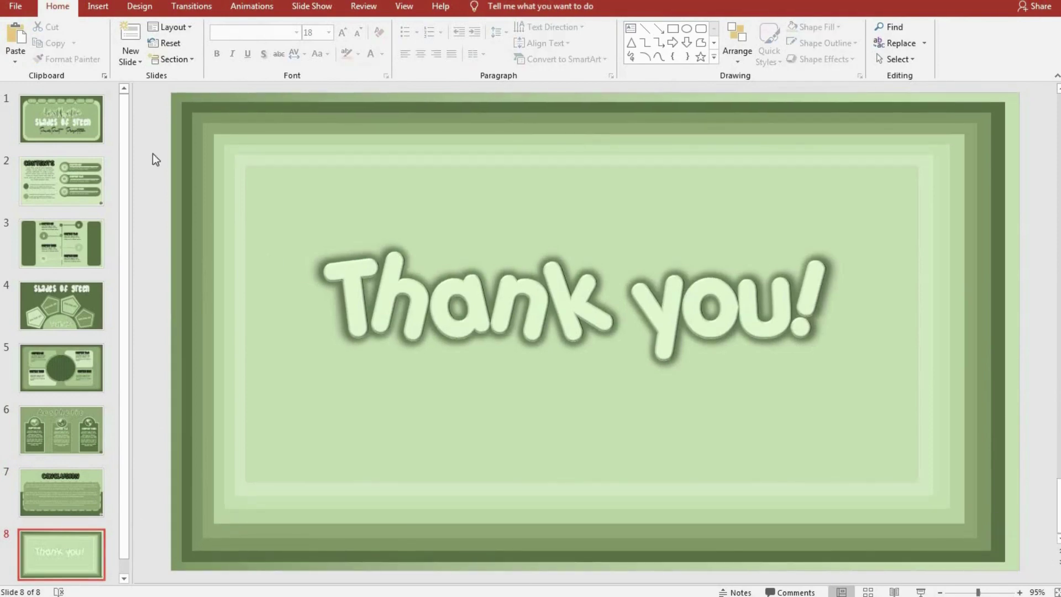
Link the back arrows on the Contents and chapter timeline slides to Slide 1
{"action": "left_click", "coordinate": [57, 170]}
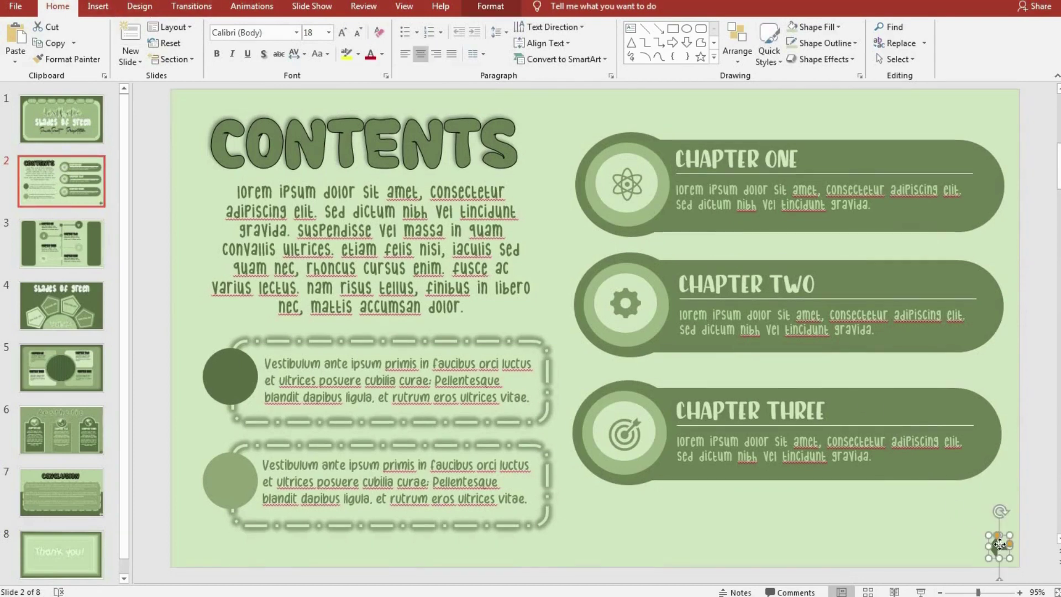
{"action": "right_click", "coordinate": [999, 544]}
{"action": "left_click", "coordinate": [926, 389]}
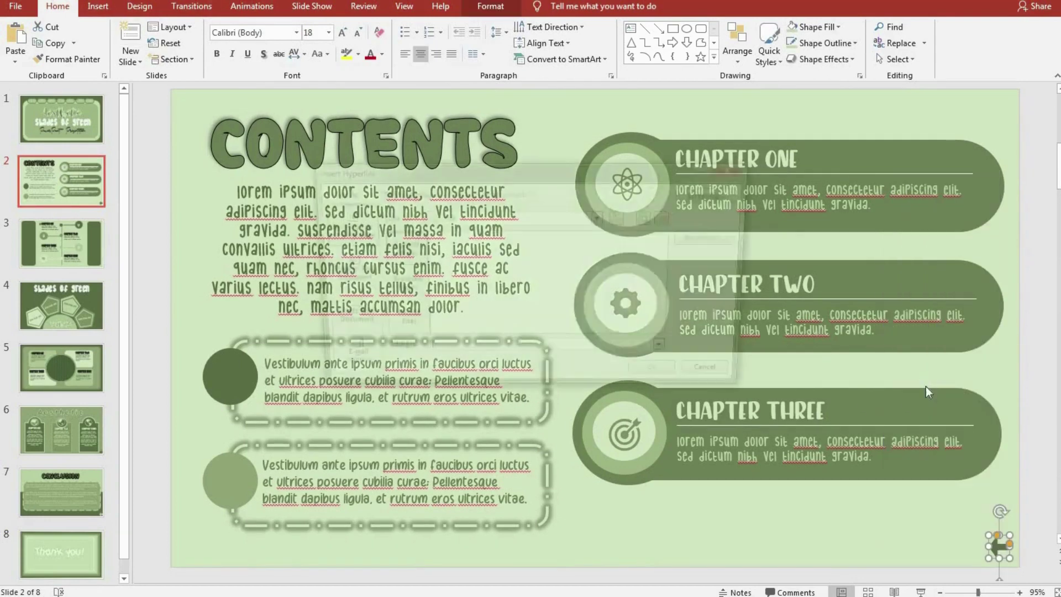
{"action": "left_click", "coordinate": [350, 270]}
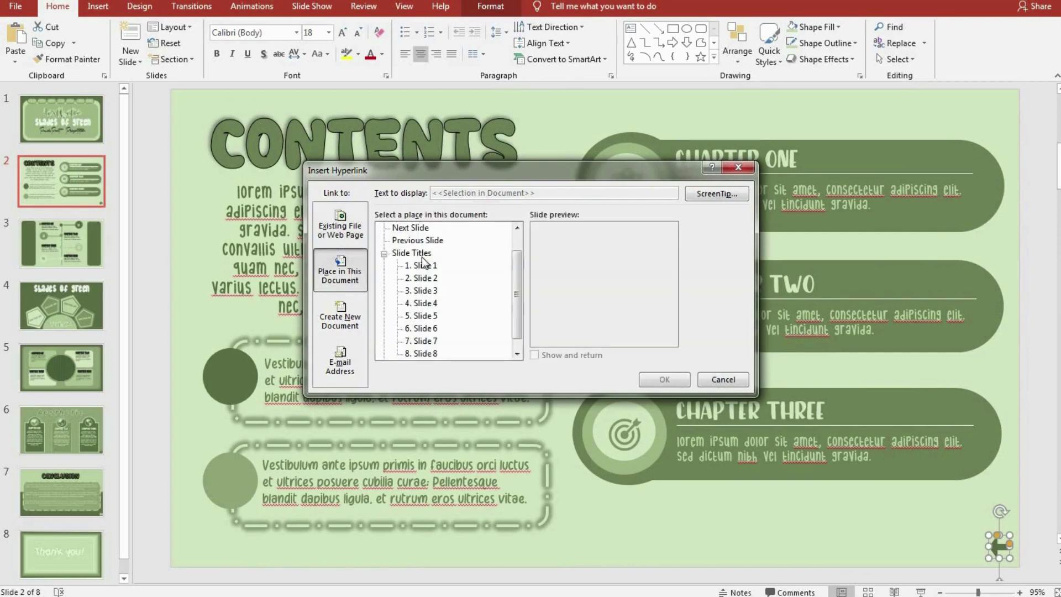
{"action": "left_click", "coordinate": [421, 266]}
{"action": "left_click", "coordinate": [658, 383]}
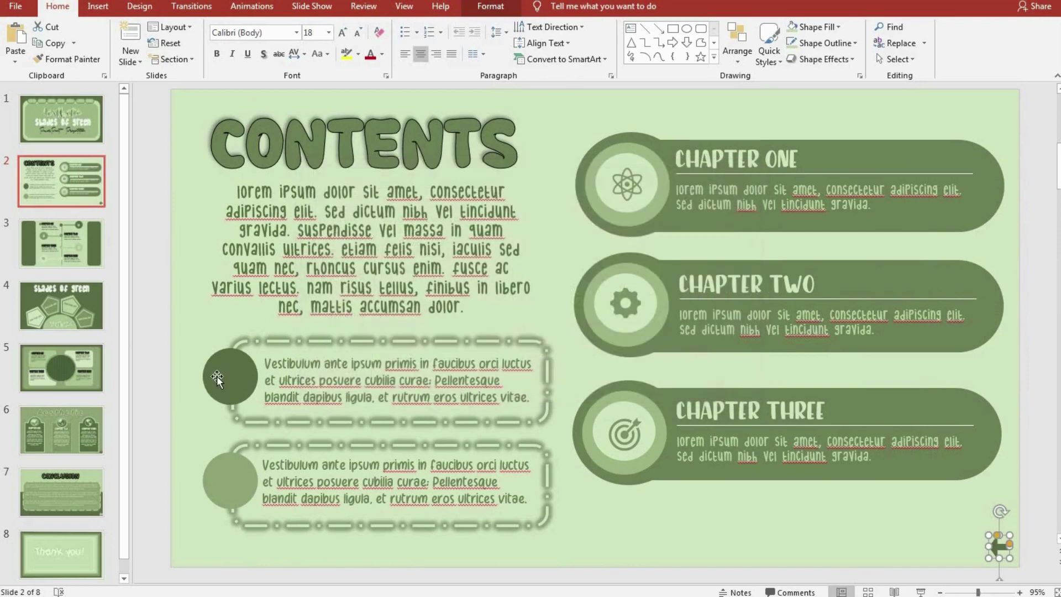
{"action": "left_click", "coordinate": [68, 263]}
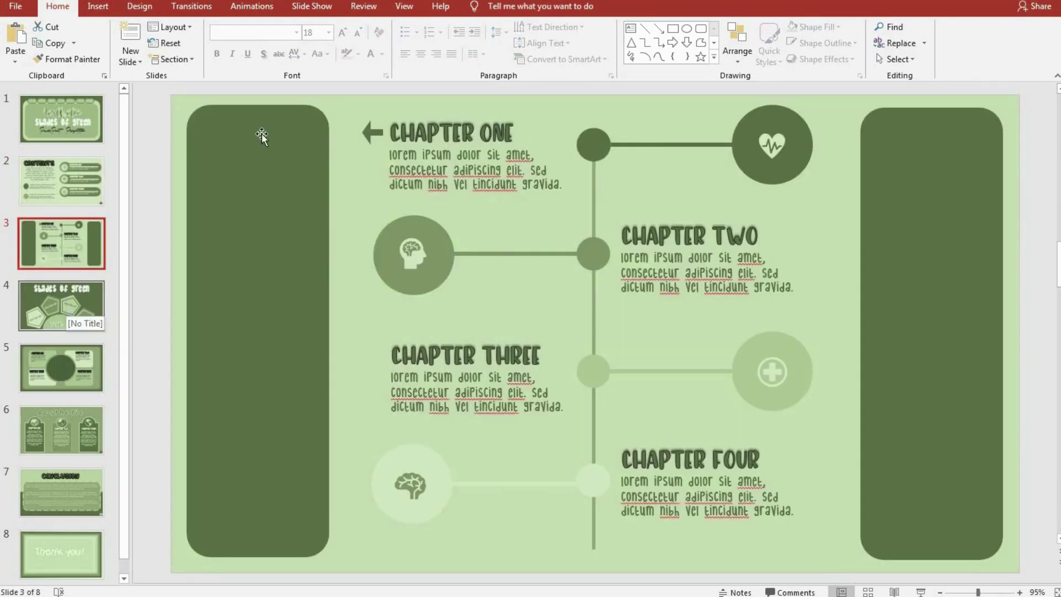
{"action": "left_click", "coordinate": [371, 132]}
{"action": "right_click", "coordinate": [371, 133]}
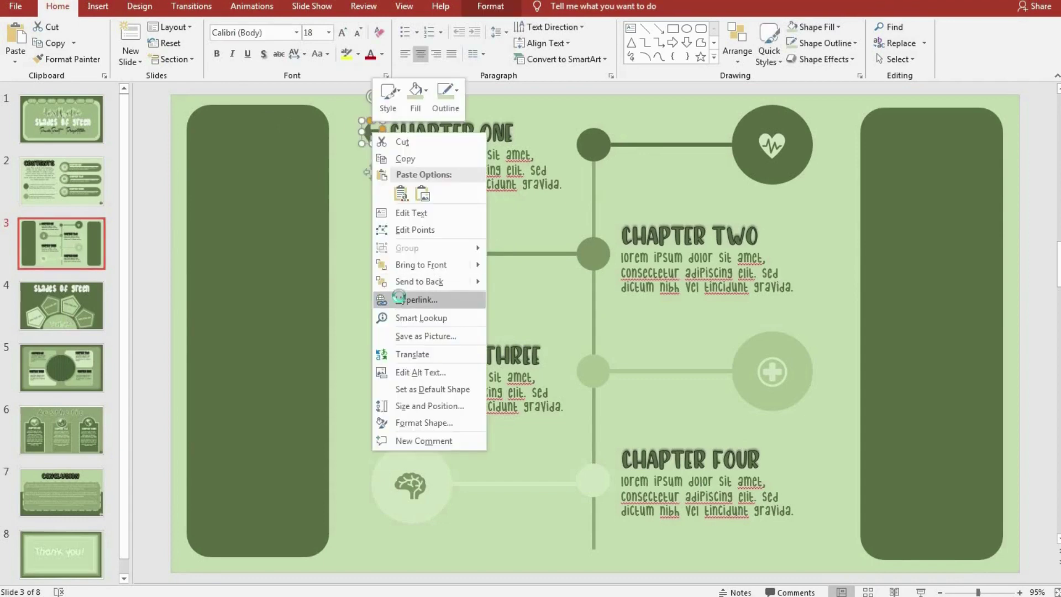
{"action": "left_click", "coordinate": [420, 299]}
{"action": "left_click", "coordinate": [420, 303]}
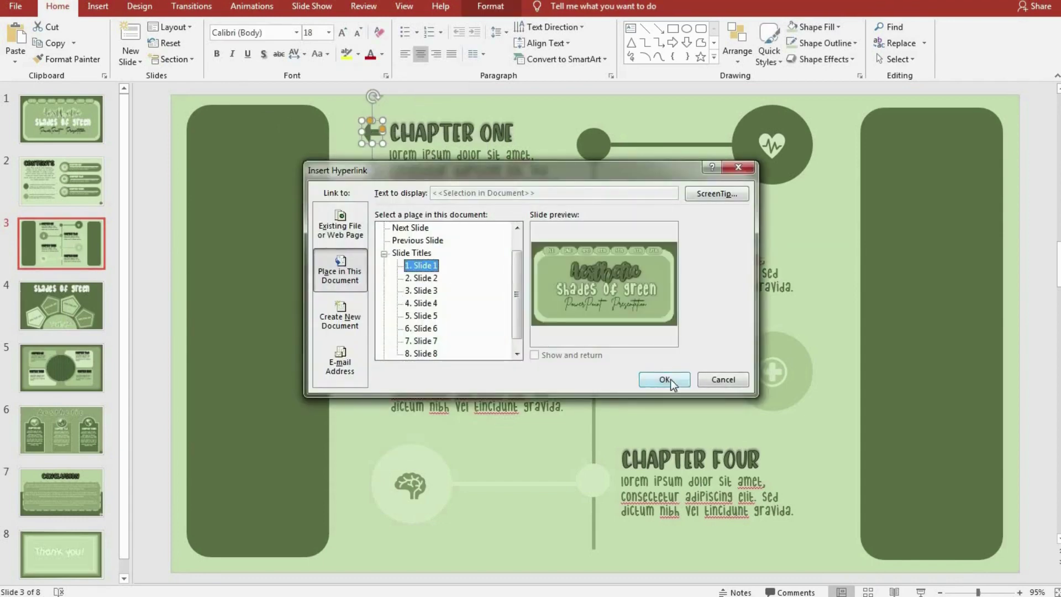
{"action": "left_click", "coordinate": [658, 379]}
Link the Aesthetic semicircle and the central grid circle to Slide 1
{"action": "left_click", "coordinate": [76, 324]}
{"action": "left_click", "coordinate": [557, 467]}
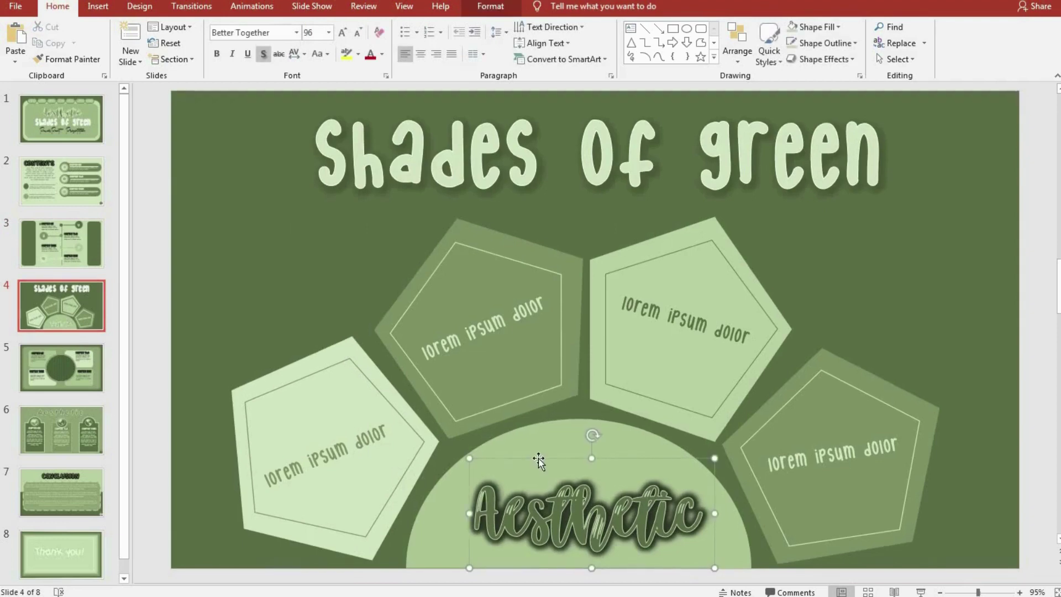
{"action": "right_click", "coordinate": [551, 429]}
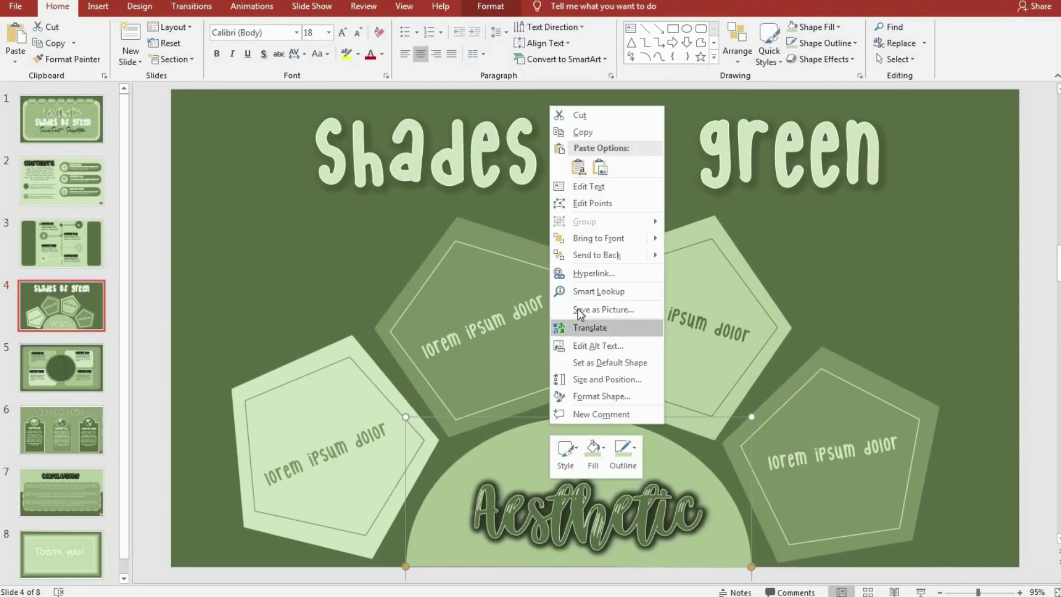
{"action": "left_click", "coordinate": [579, 271]}
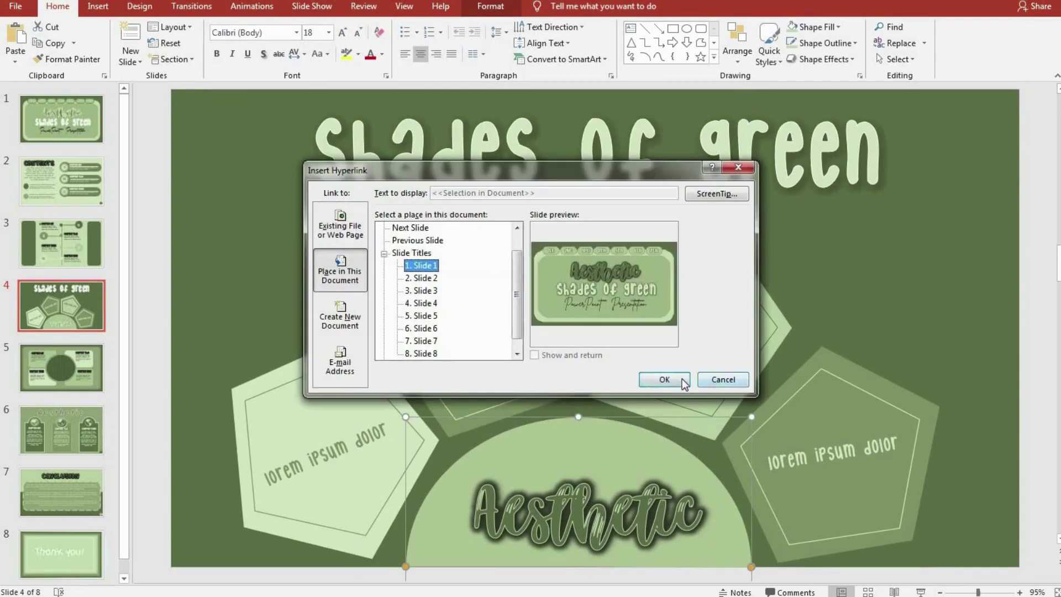
{"action": "left_click", "coordinate": [669, 378]}
{"action": "left_click", "coordinate": [61, 371]}
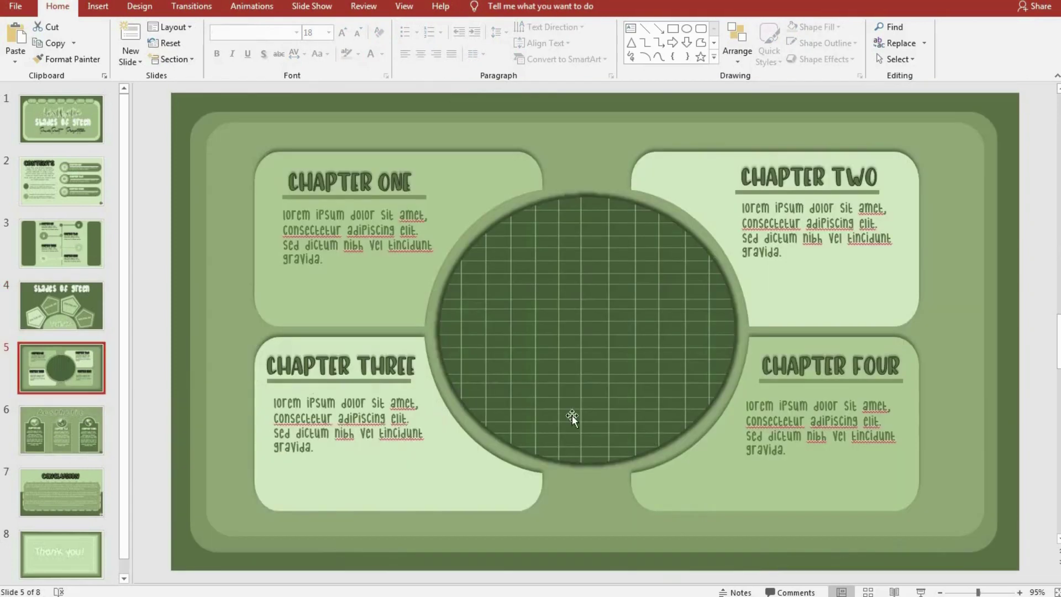
{"action": "left_click", "coordinate": [585, 391]}
{"action": "right_click", "coordinate": [579, 380]}
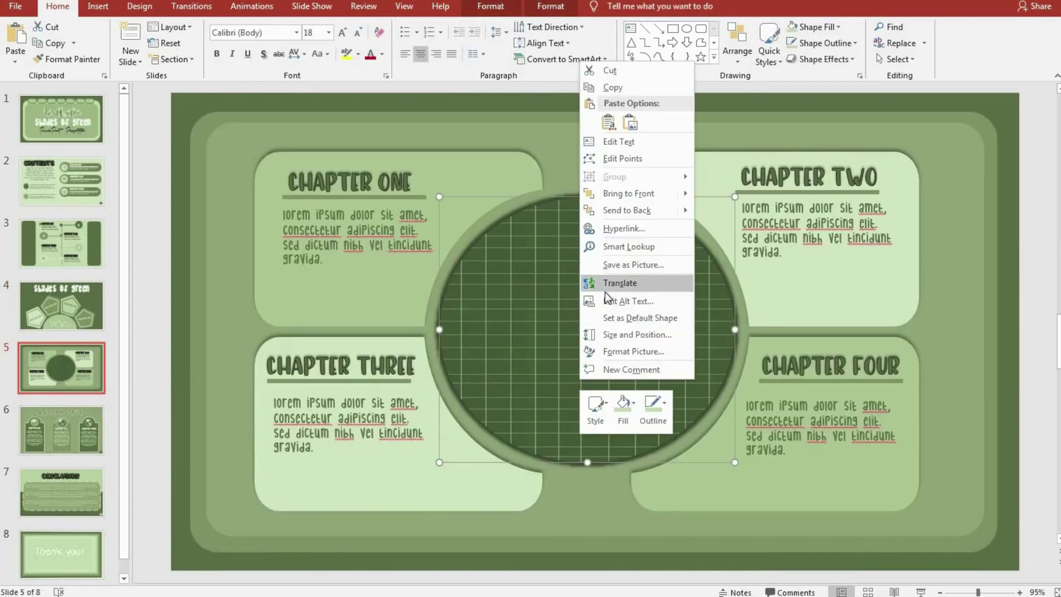
{"action": "left_click", "coordinate": [607, 228]}
{"action": "left_click", "coordinate": [417, 265]}
{"action": "left_click", "coordinate": [668, 377]}
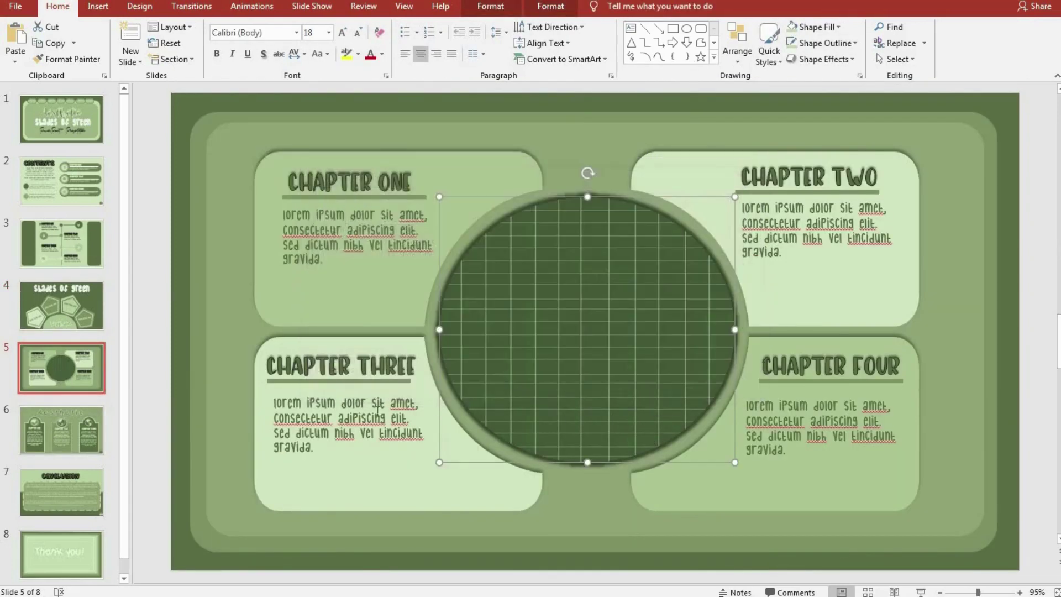
Link the Aesthetic and Conclusion arrows and the Thank you! text box to Slide 1
{"action": "left_click", "coordinate": [89, 443]}
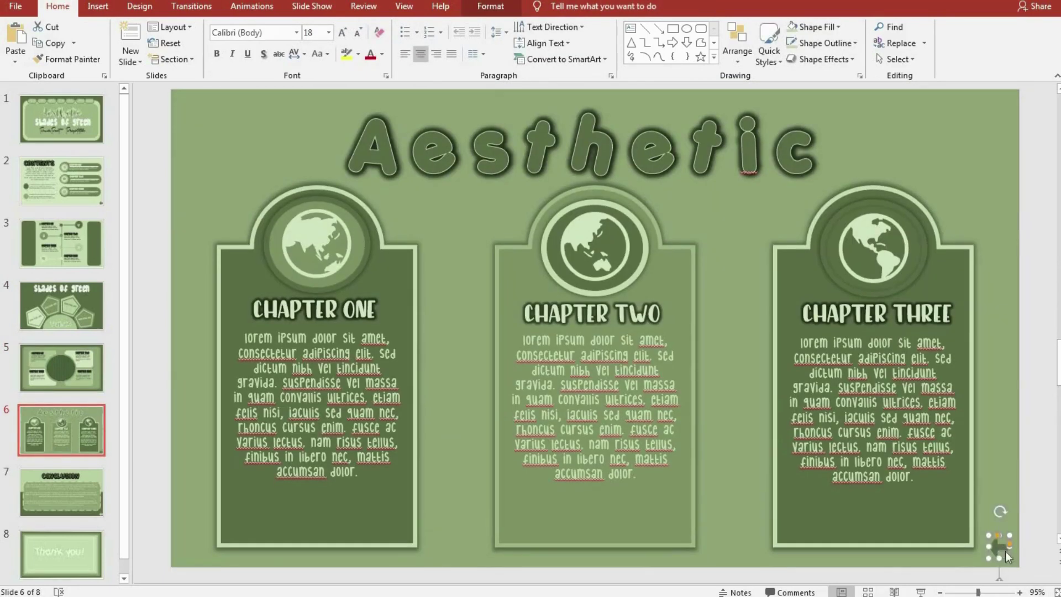
{"action": "right_click", "coordinate": [1005, 551]}
{"action": "left_click", "coordinate": [945, 401]}
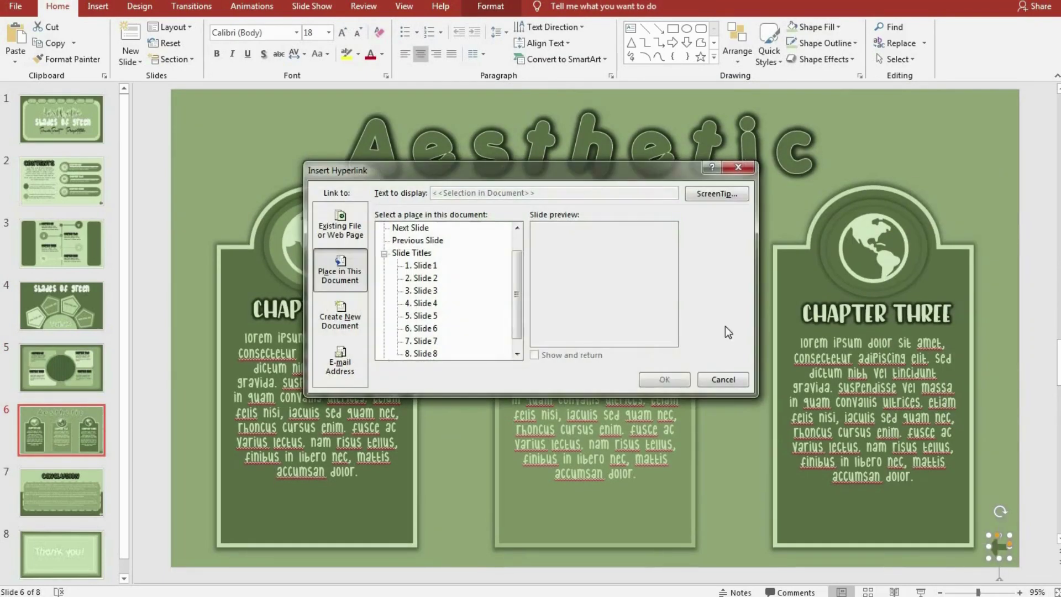
{"action": "left_click", "coordinate": [716, 380]}
{"action": "left_click", "coordinate": [84, 500]}
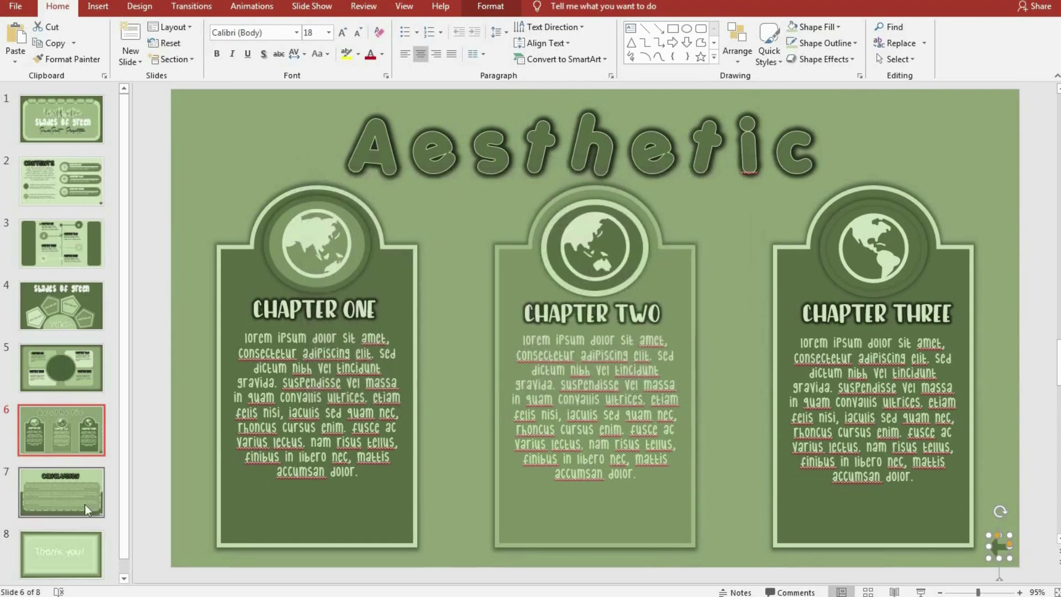
{"action": "right_click", "coordinate": [997, 548]}
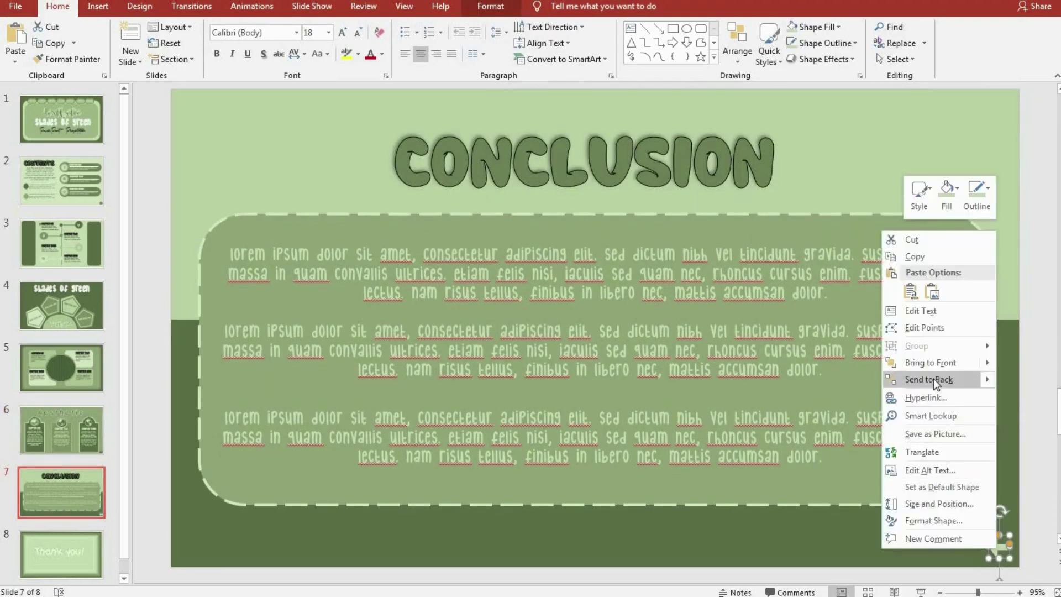
{"action": "left_click", "coordinate": [946, 402]}
{"action": "left_click", "coordinate": [664, 379]}
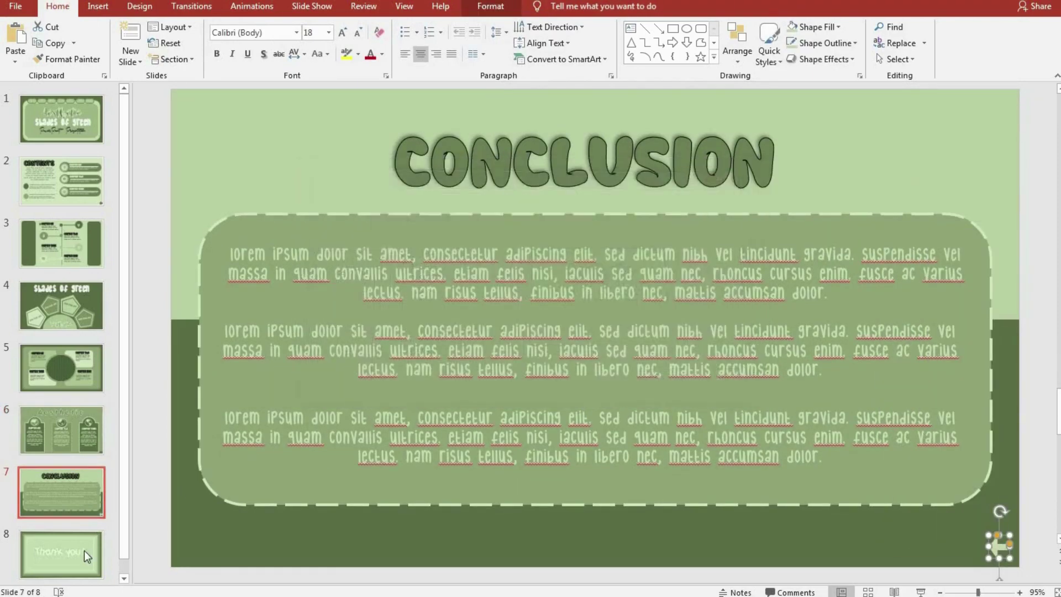
{"action": "left_click", "coordinate": [84, 550]}
{"action": "left_click", "coordinate": [558, 410]}
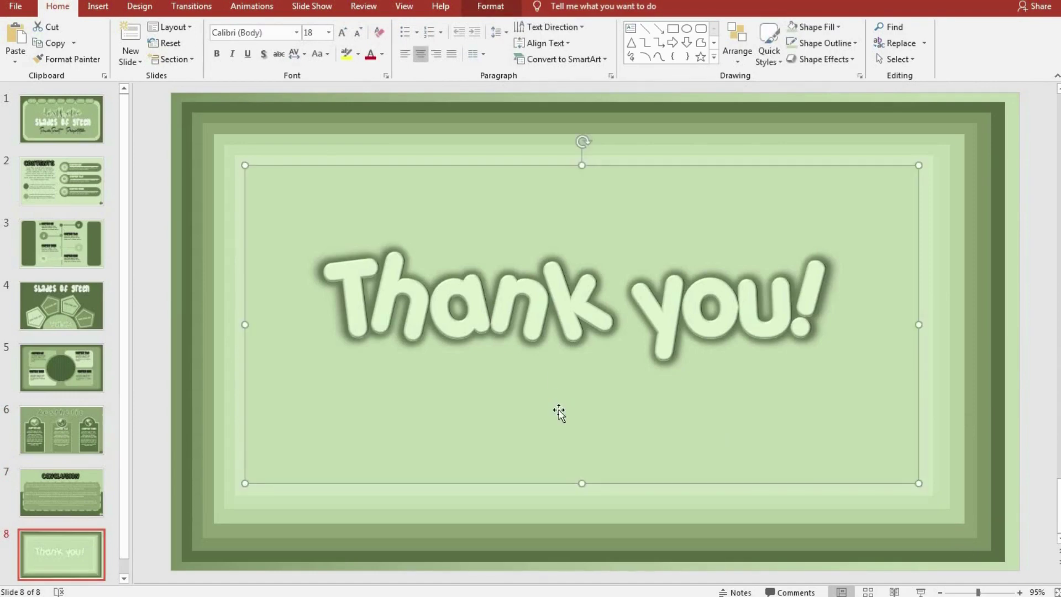
{"action": "right_click", "coordinate": [561, 416]}
{"action": "left_click", "coordinate": [602, 260]}
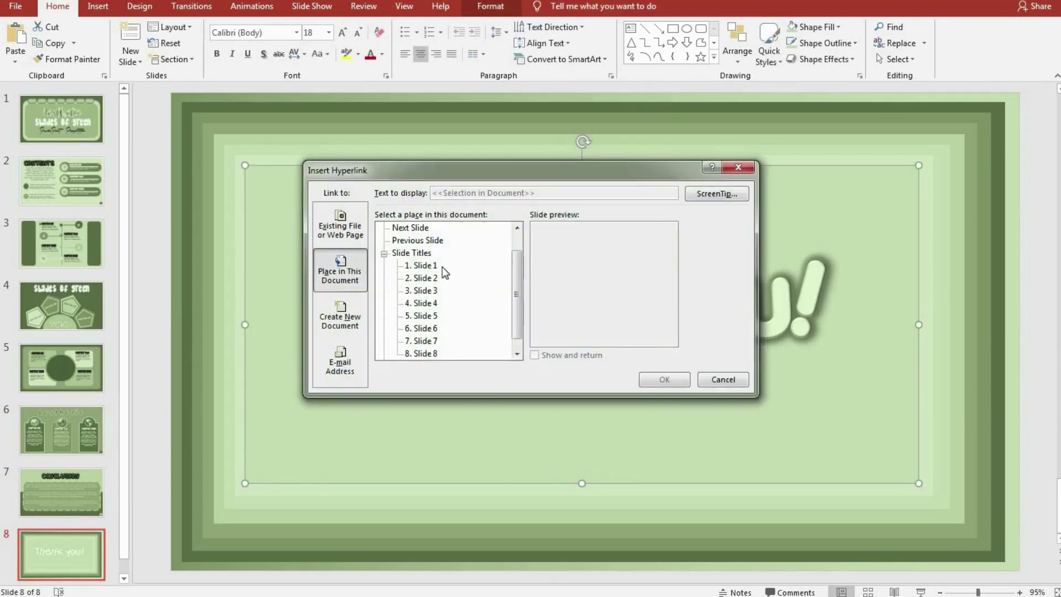
{"action": "left_click", "coordinate": [699, 378]}
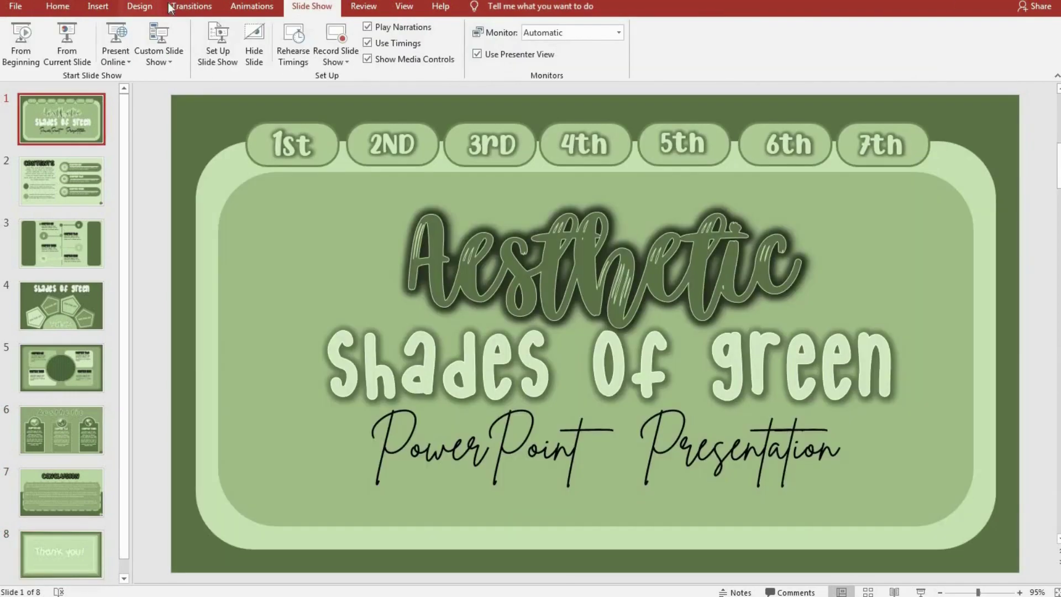
Apply the Random Bars transition to slide 1
{"action": "left_click", "coordinate": [191, 6]}
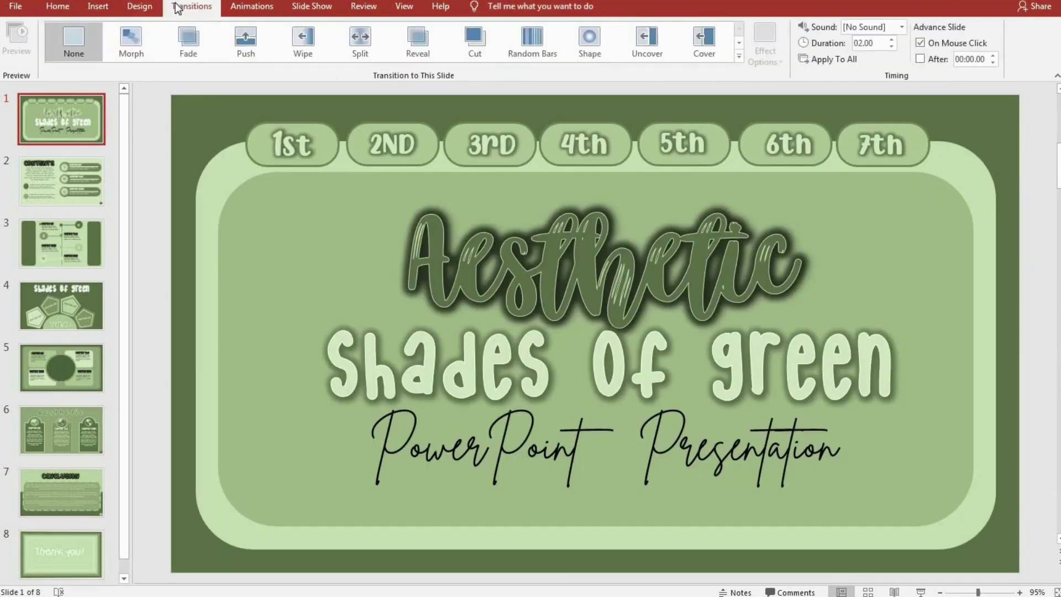
{"action": "left_click", "coordinate": [251, 6]}
{"action": "left_click", "coordinate": [331, 5]}
{"action": "left_click", "coordinate": [170, 7]}
{"action": "left_click", "coordinate": [535, 48]}
Give the CONTENTS title a Float In entrance and the body paragraph Rise Up
{"action": "left_click", "coordinate": [52, 191]}
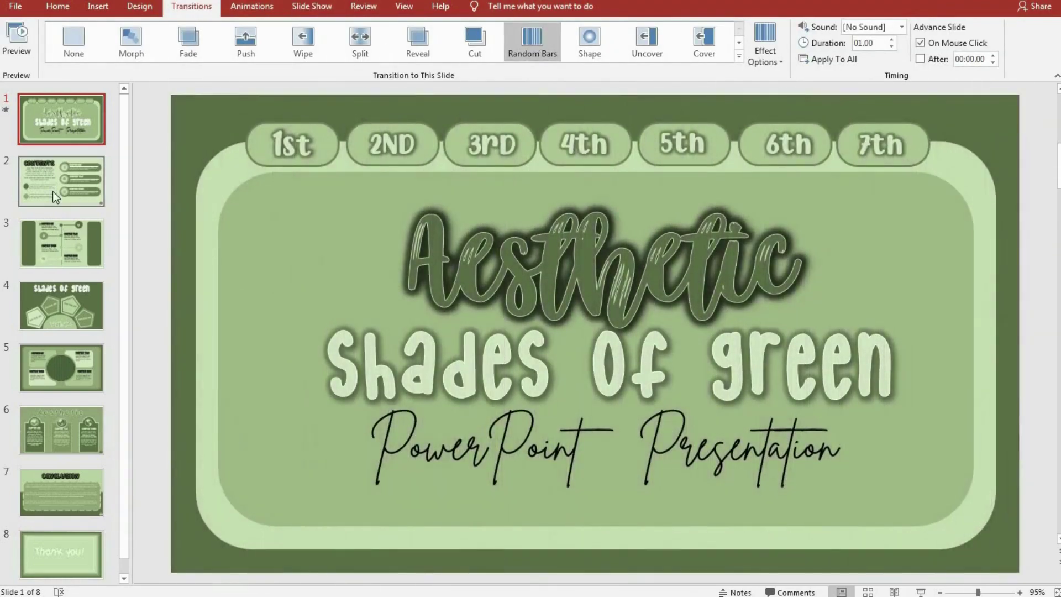
{"action": "left_click", "coordinate": [252, 6]}
{"action": "left_click", "coordinate": [303, 42]}
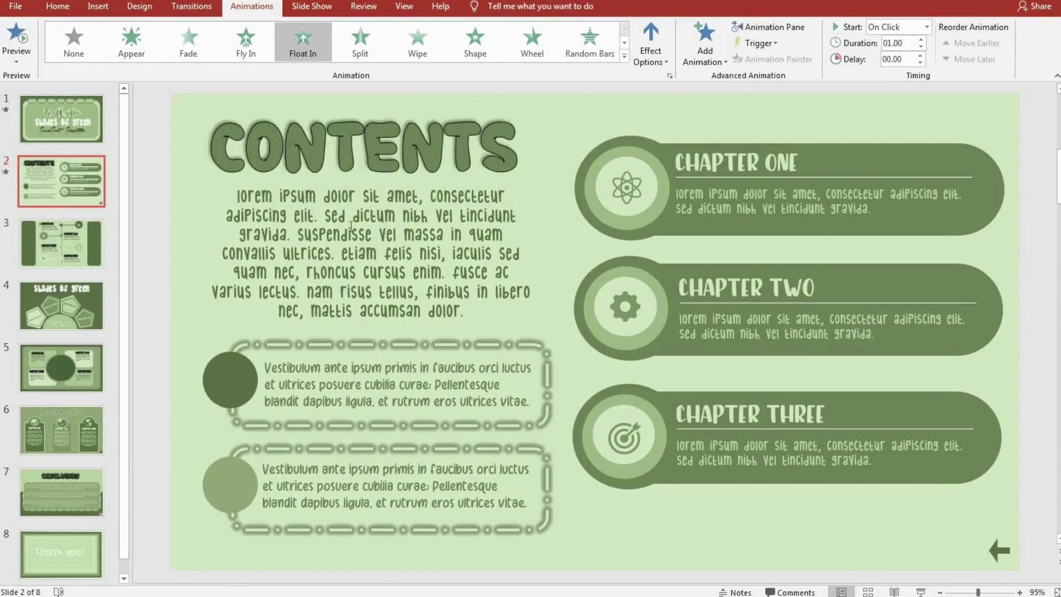
{"action": "double_click", "coordinate": [314, 238]}
{"action": "left_click", "coordinate": [268, 197]}
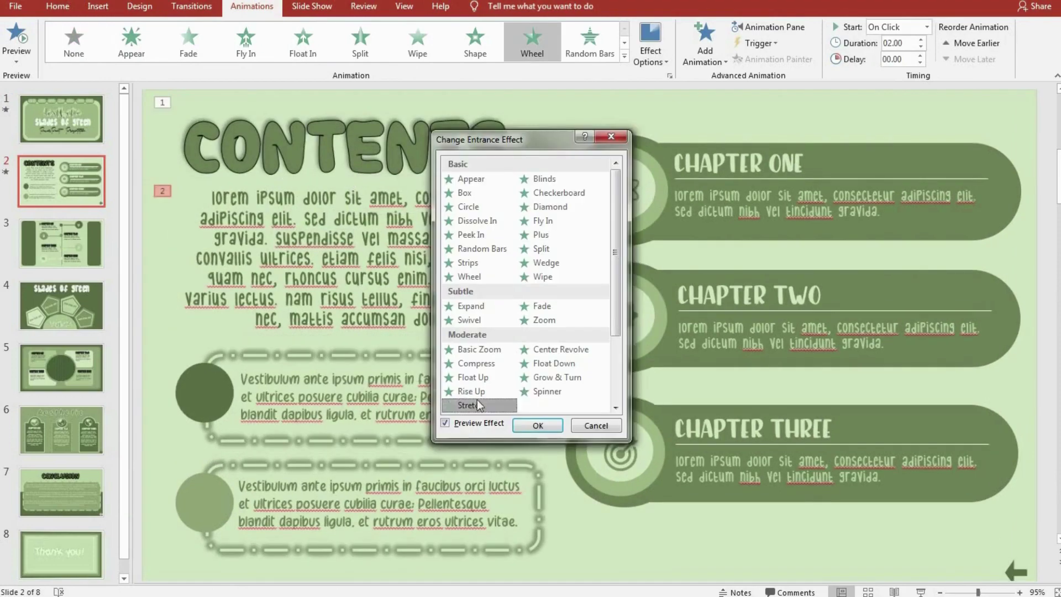
{"action": "left_click", "coordinate": [476, 393]}
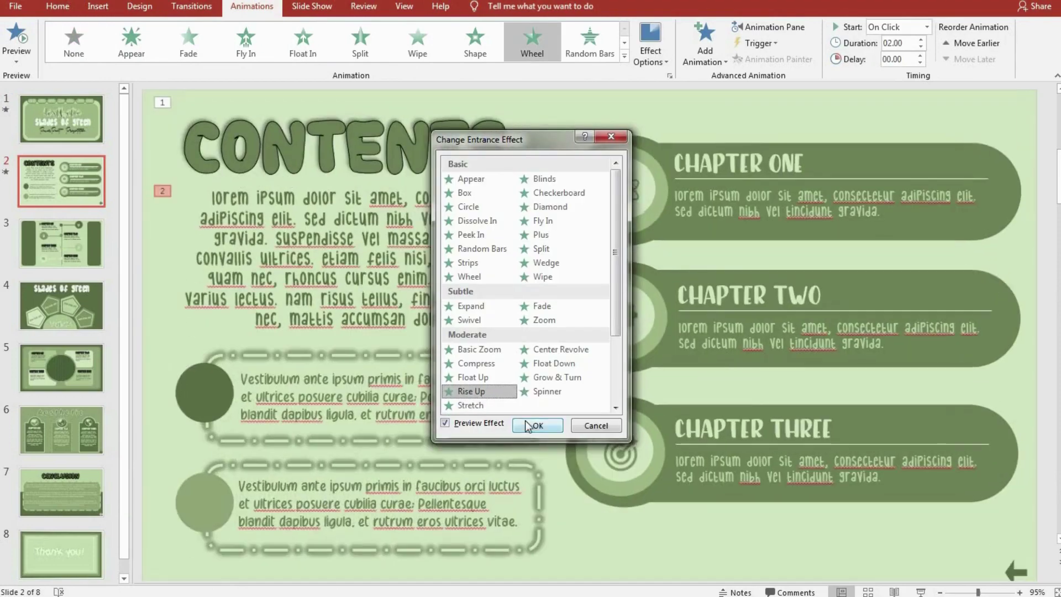
{"action": "left_click", "coordinate": [525, 425]}
Give the first item's dashed frame a Wipe entrance from the left and preview it
{"action": "left_click", "coordinate": [206, 398]}
{"action": "left_click", "coordinate": [291, 355]}
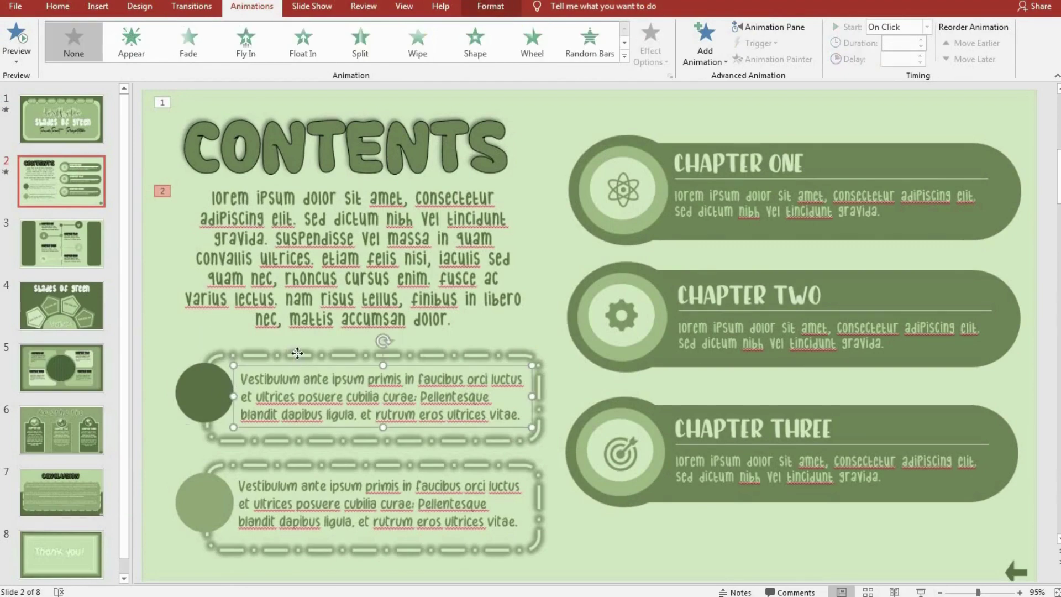
{"action": "left_click", "coordinate": [251, 354]}
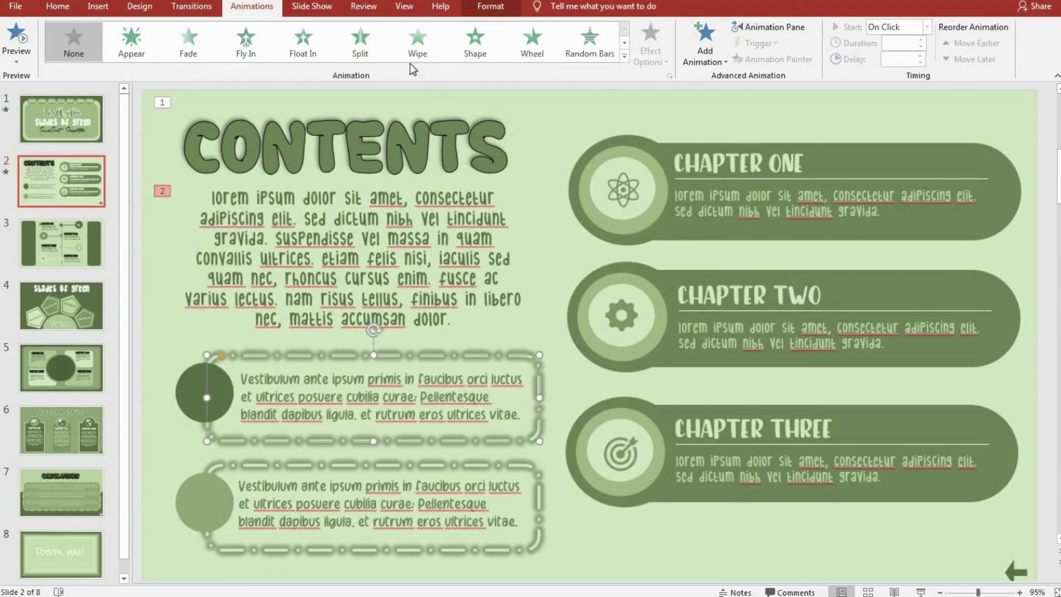
{"action": "left_click", "coordinate": [417, 42]}
{"action": "left_click", "coordinate": [643, 53]}
{"action": "left_click", "coordinate": [671, 127]}
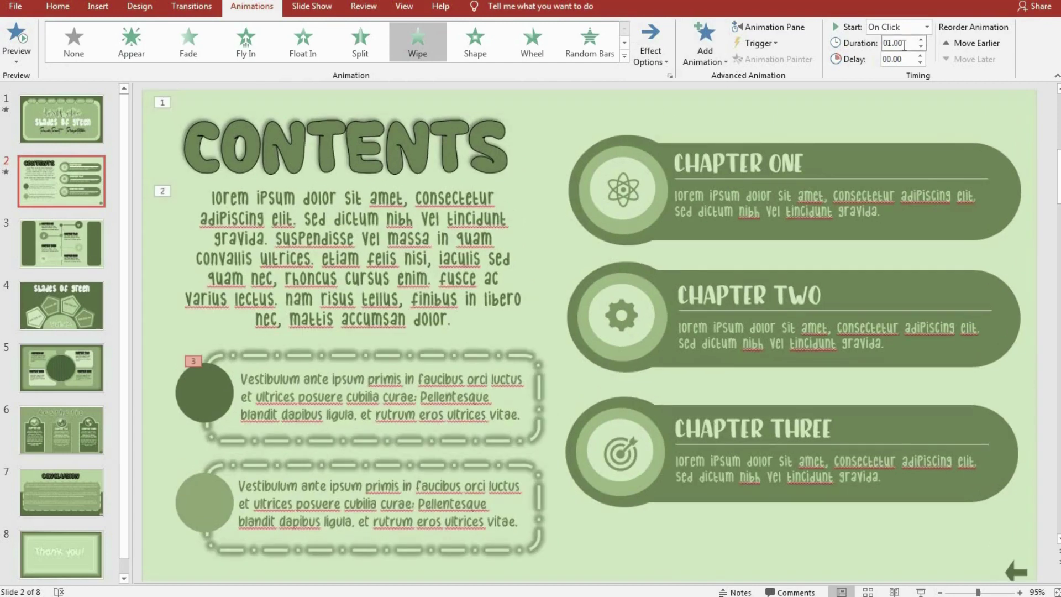
{"action": "left_click", "coordinate": [28, 42]}
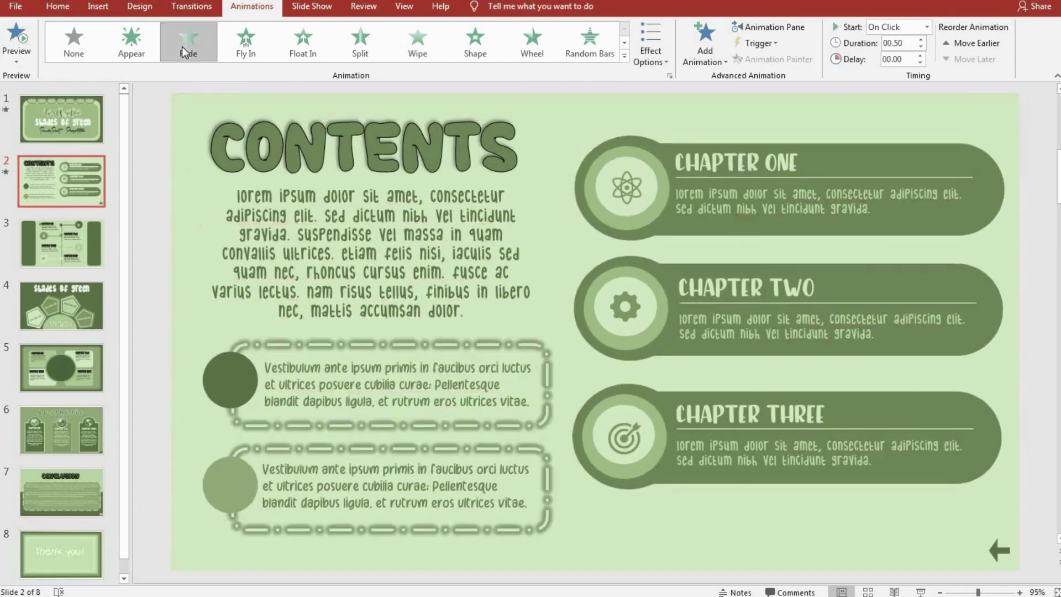
Add a Fade entrance for the first item and show the Animation Pane
{"action": "left_click", "coordinate": [181, 46]}
{"action": "left_click", "coordinate": [326, 403]}
{"action": "left_click", "coordinate": [704, 45]}
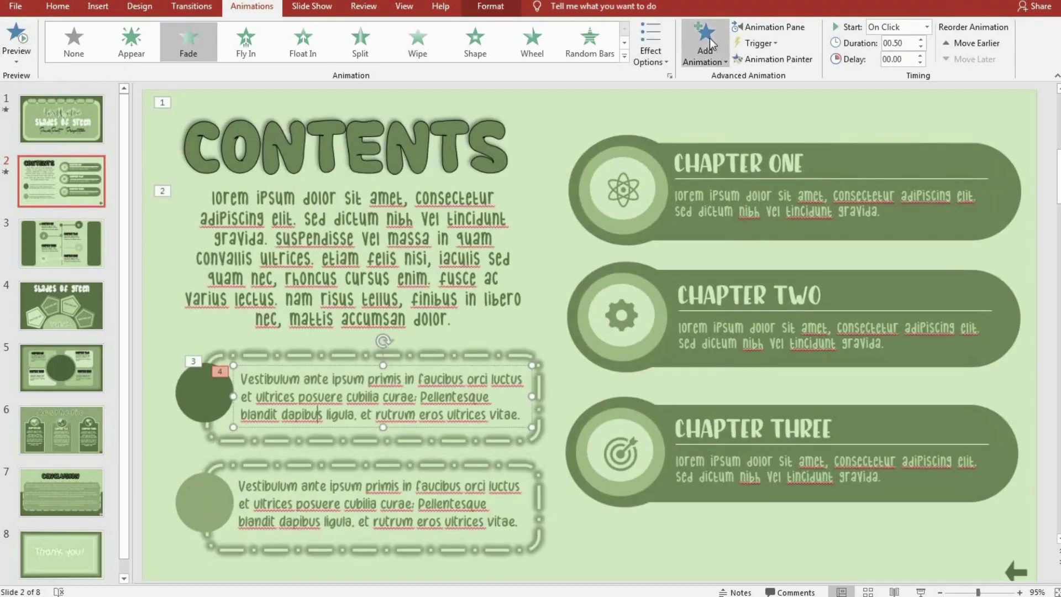
{"action": "left_click", "coordinate": [772, 26]}
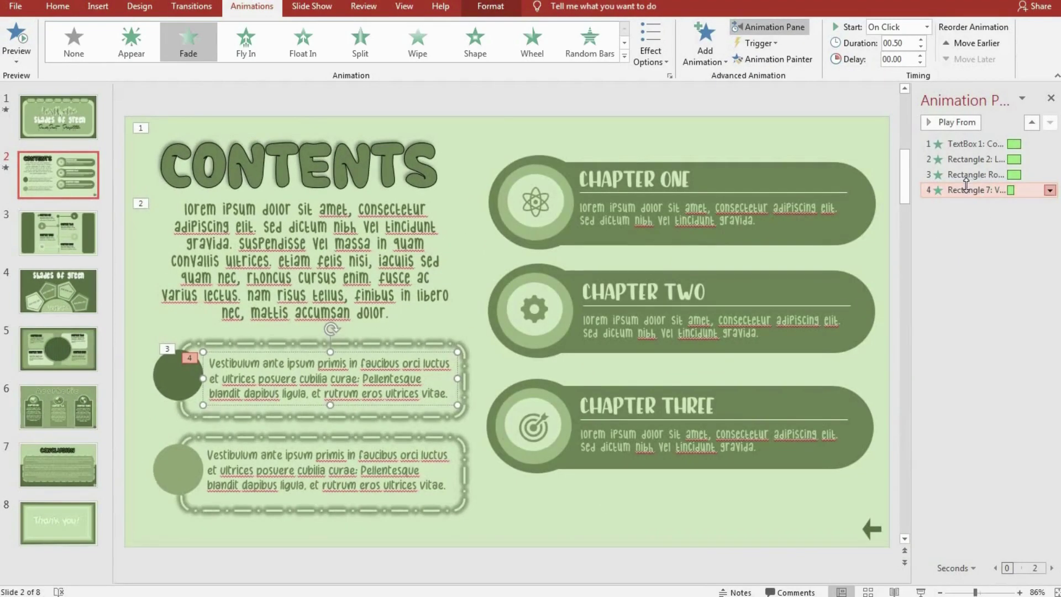
Set the fourth animation to start With Previous and replay the slide's animations
{"action": "left_click", "coordinate": [1049, 189]}
{"action": "left_click", "coordinate": [974, 220]}
{"action": "left_click", "coordinate": [973, 175]}
{"action": "left_click", "coordinate": [936, 129]}
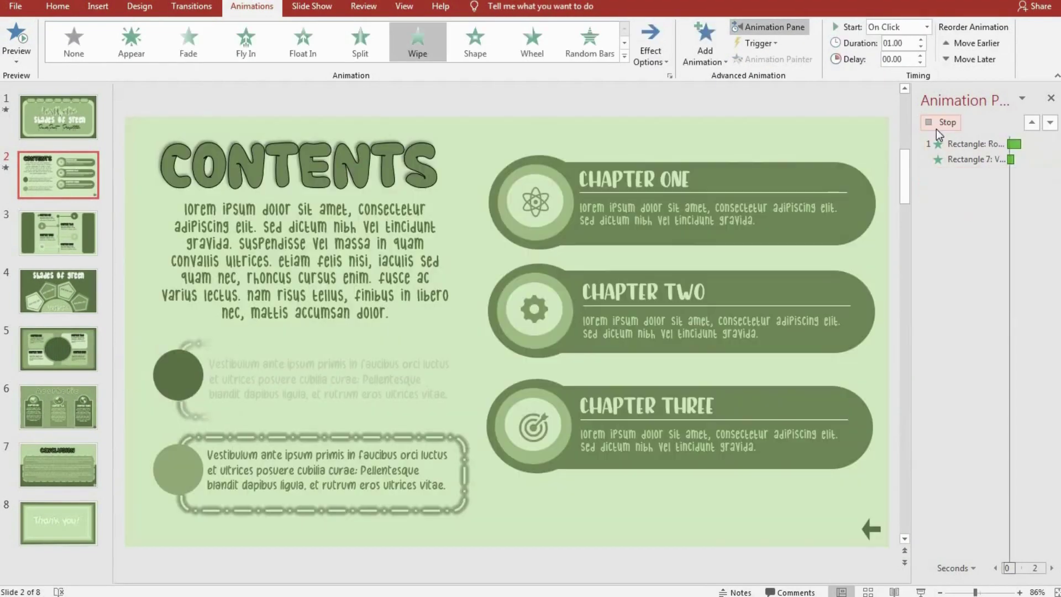
{"action": "left_click", "coordinate": [971, 190]}
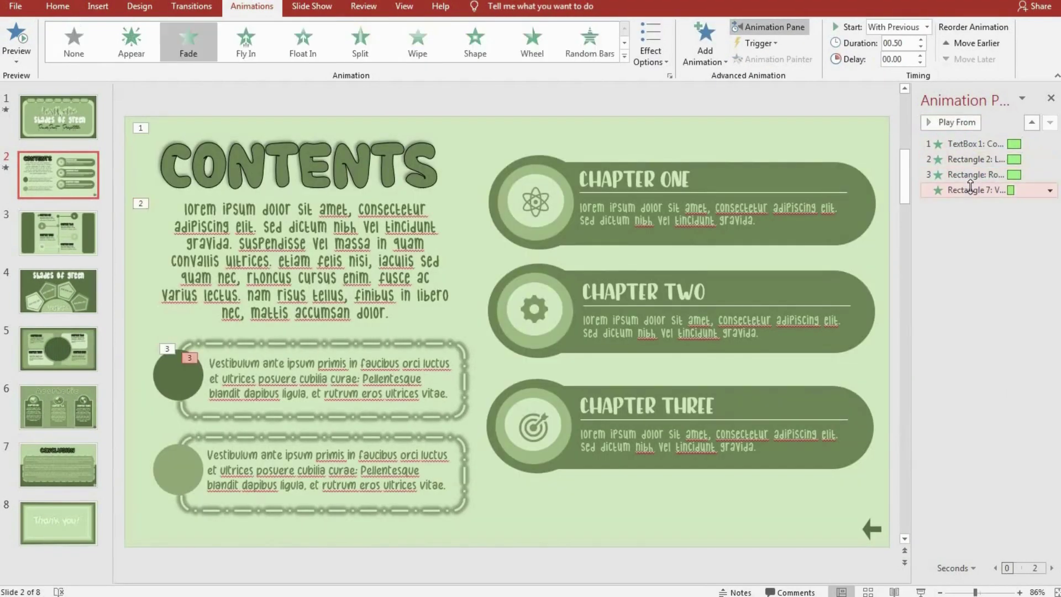
{"action": "left_click", "coordinate": [966, 322]}
{"action": "left_click", "coordinate": [932, 124]}
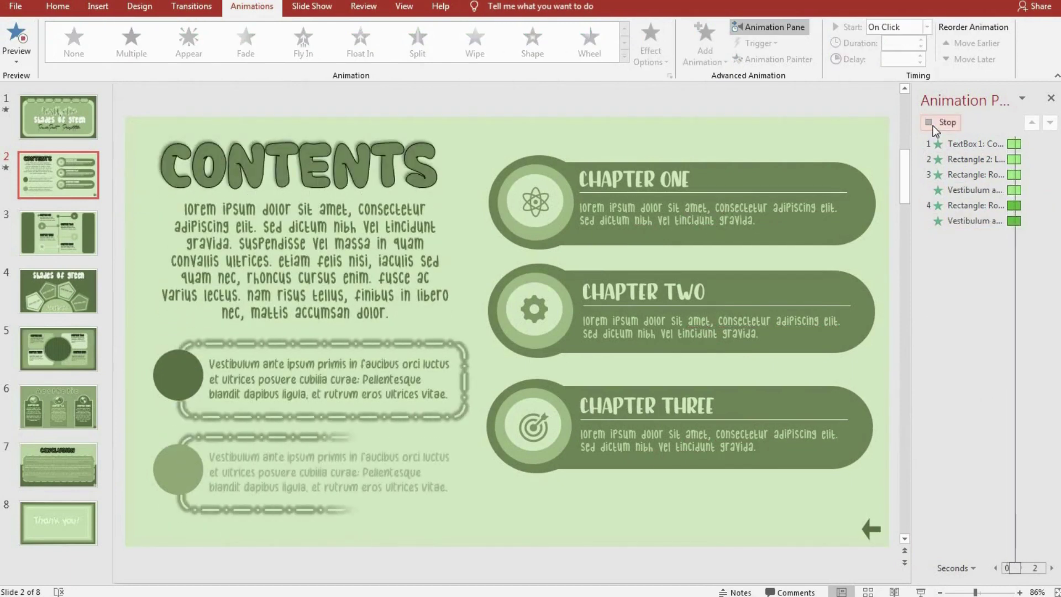
Give both dark circles a Grow & Turn entrance and play all animations
{"action": "left_click", "coordinate": [171, 377]}
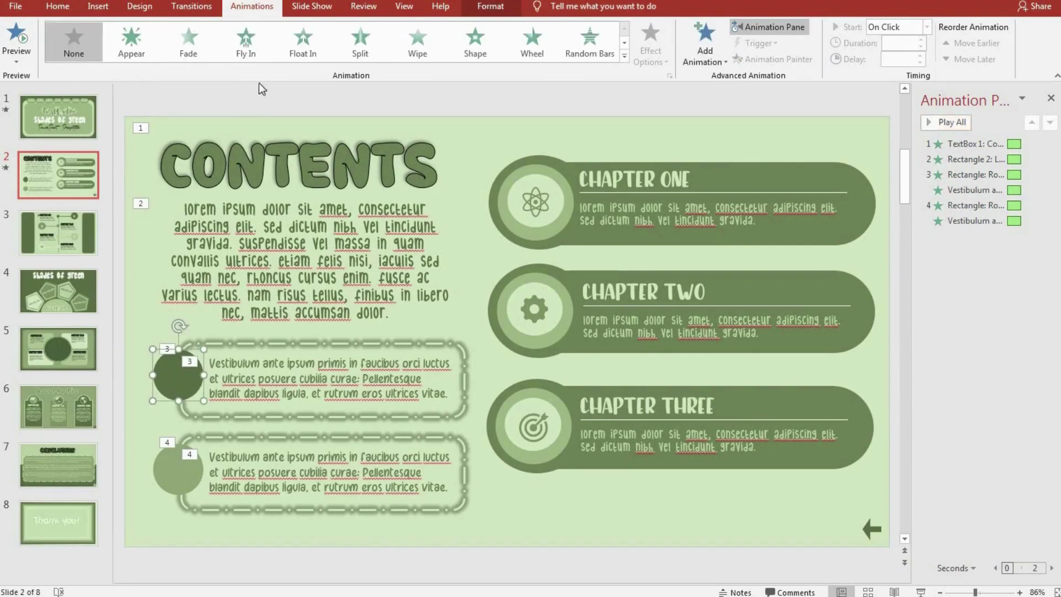
{"action": "left_click", "coordinate": [539, 423]}
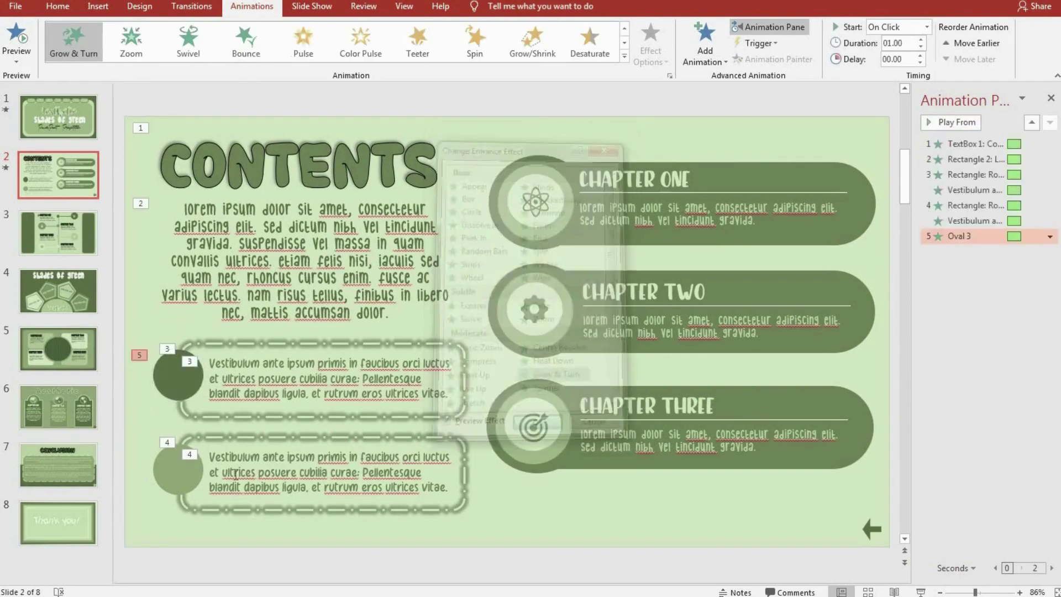
{"action": "left_click", "coordinate": [625, 56]}
{"action": "left_click", "coordinate": [267, 415]}
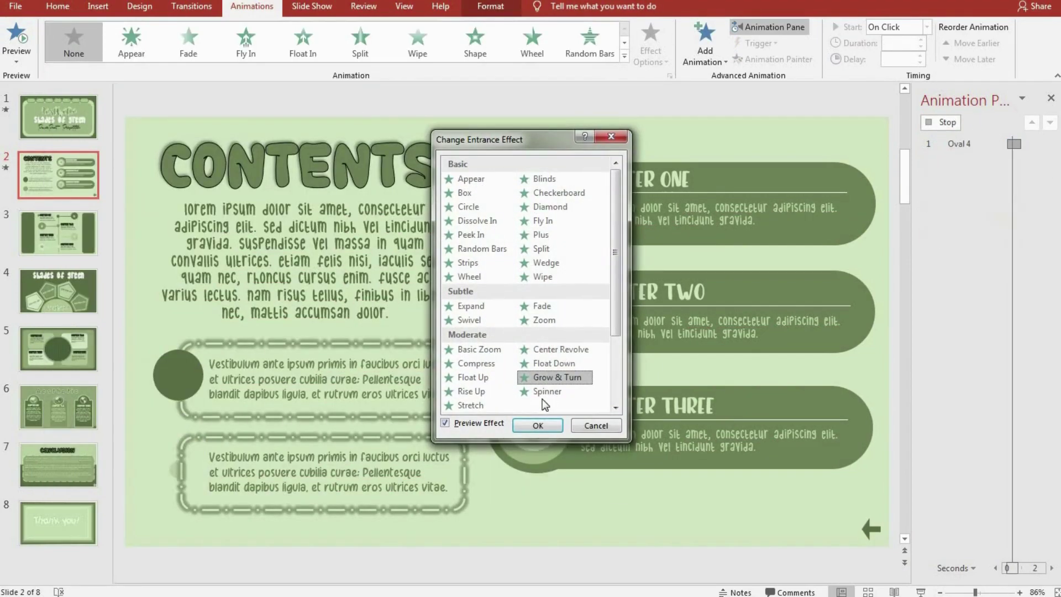
{"action": "left_click", "coordinate": [537, 425]}
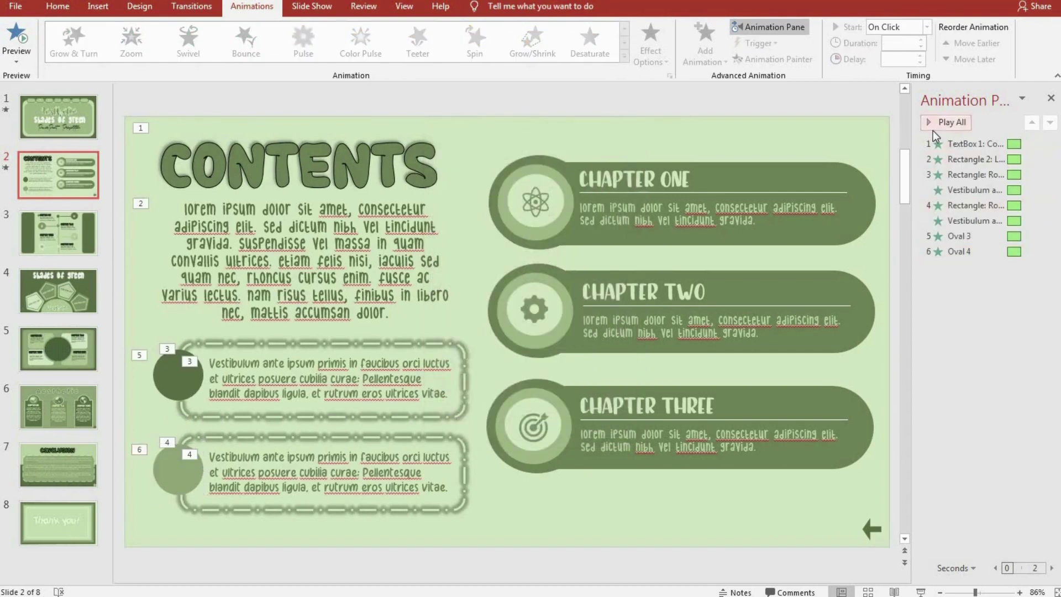
{"action": "left_click", "coordinate": [932, 128]}
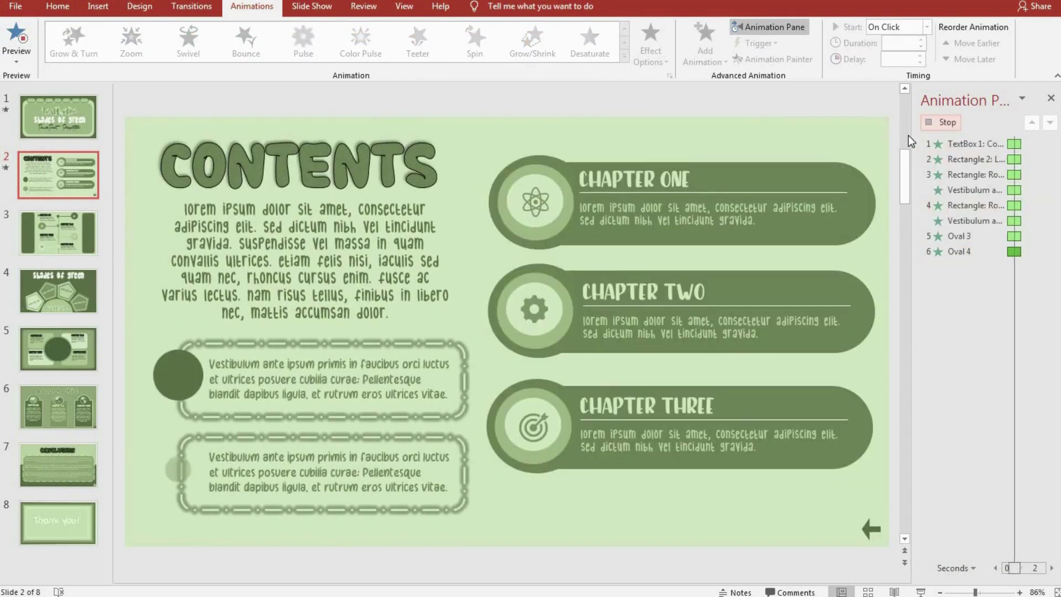
{"action": "left_click", "coordinate": [557, 207]}
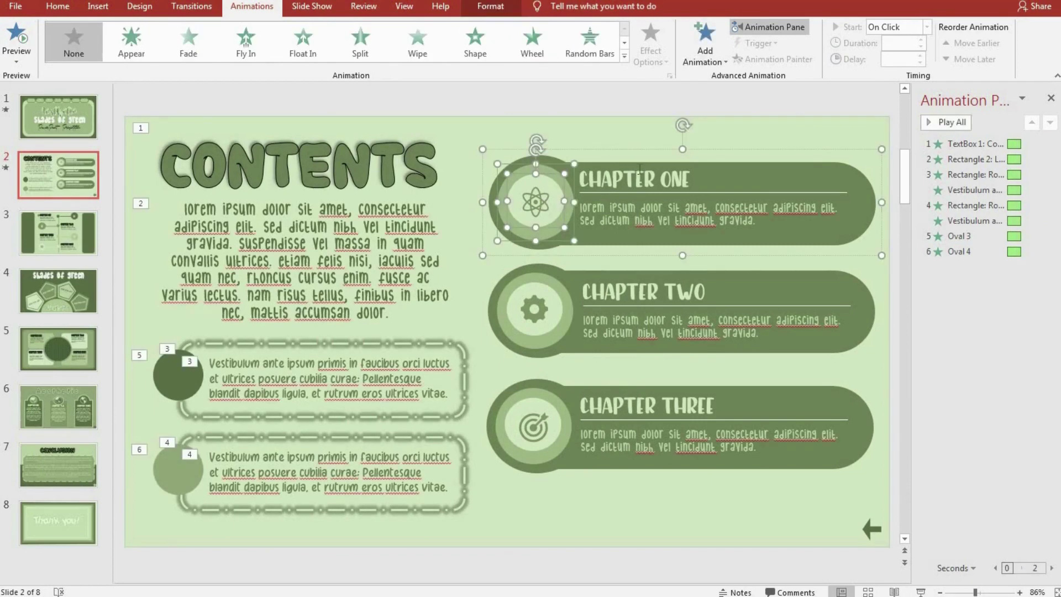
Group the Chapter One atom icon, title, line and text
{"action": "left_click", "coordinate": [736, 194]}
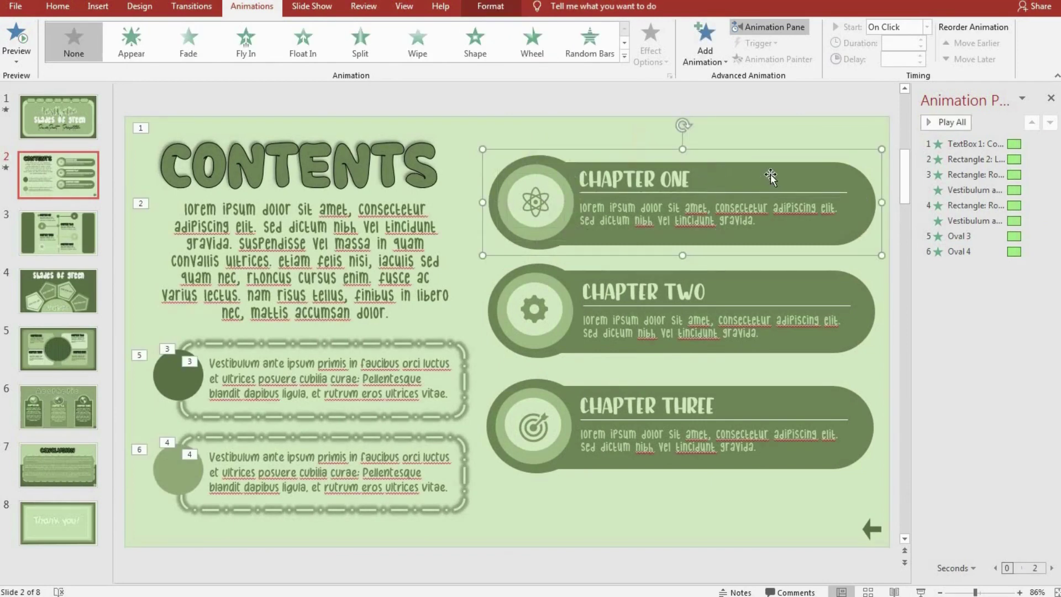
{"action": "left_click", "coordinate": [733, 188]}
{"action": "left_click", "coordinate": [704, 198], "text": "shift"}
{"action": "left_click", "coordinate": [663, 188], "text": "shift"}
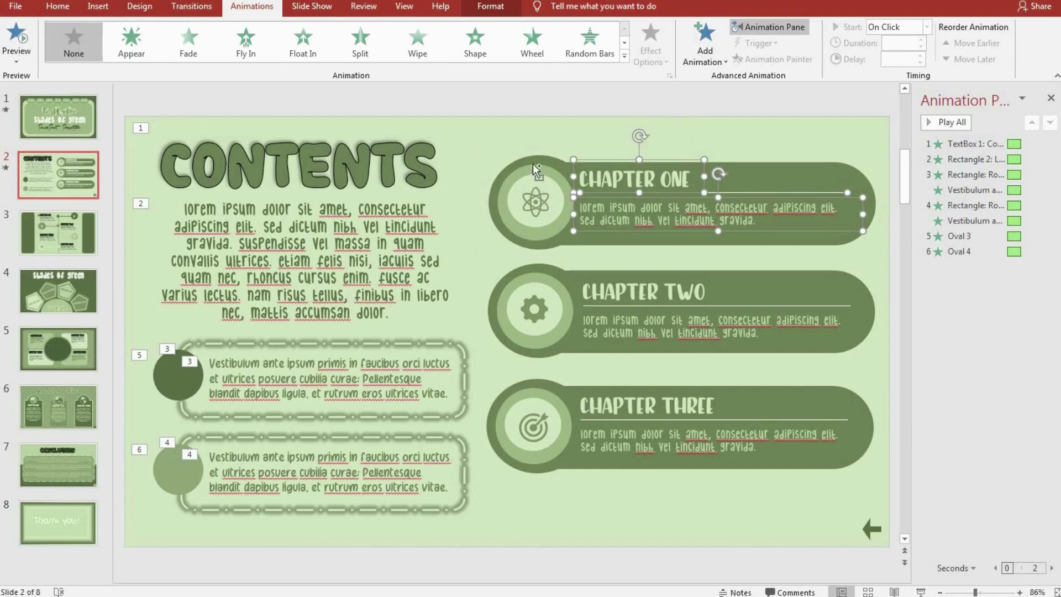
{"action": "left_click", "coordinate": [535, 197], "text": "shift"}
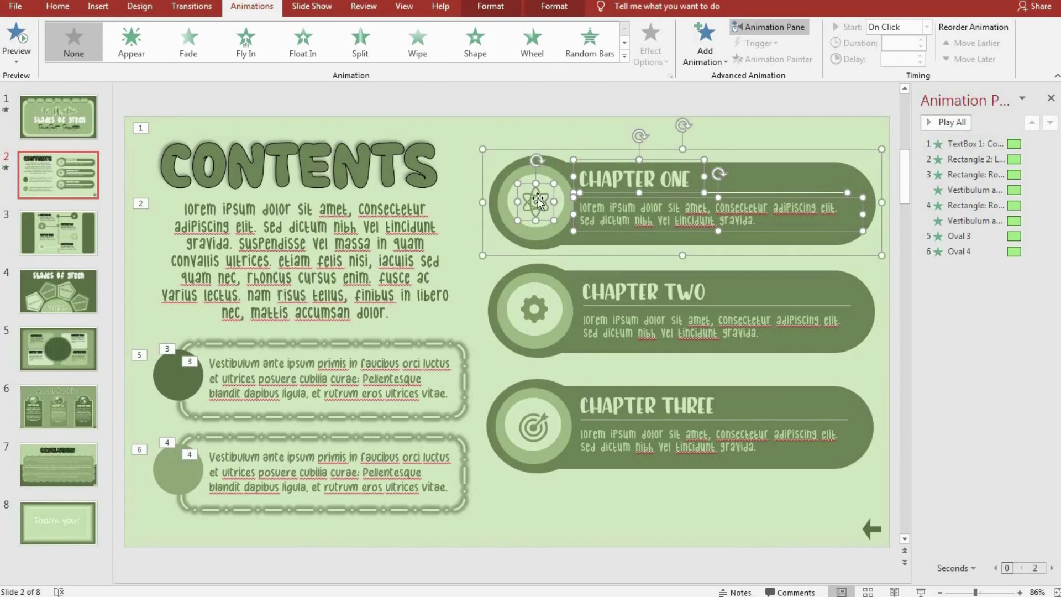
{"action": "right_click", "coordinate": [538, 198]}
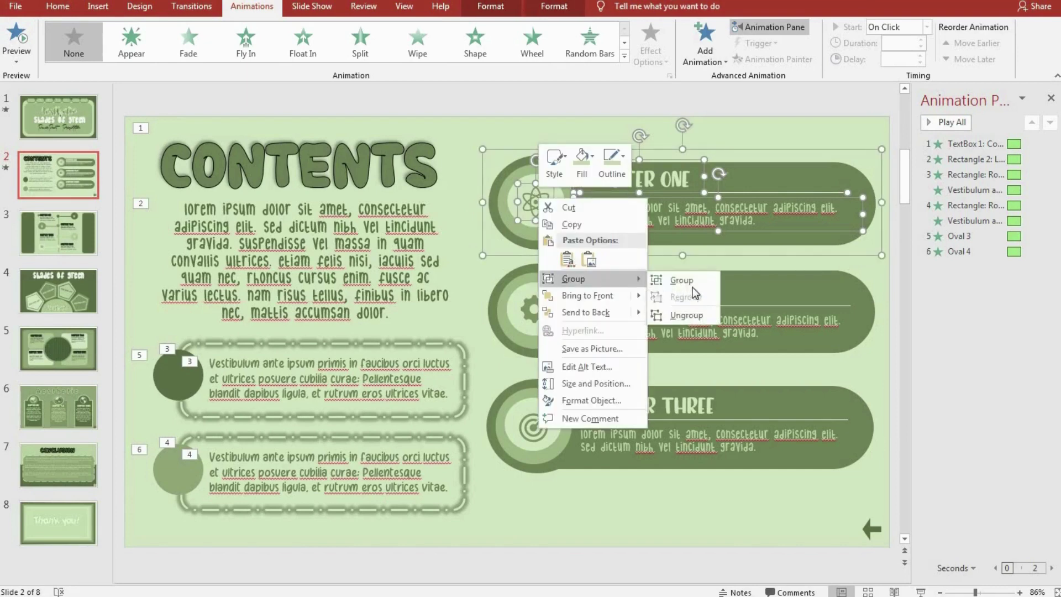
{"action": "left_click", "coordinate": [677, 277]}
Apply a Fade entrance to the Chapter One group
{"action": "left_click", "coordinate": [623, 57]}
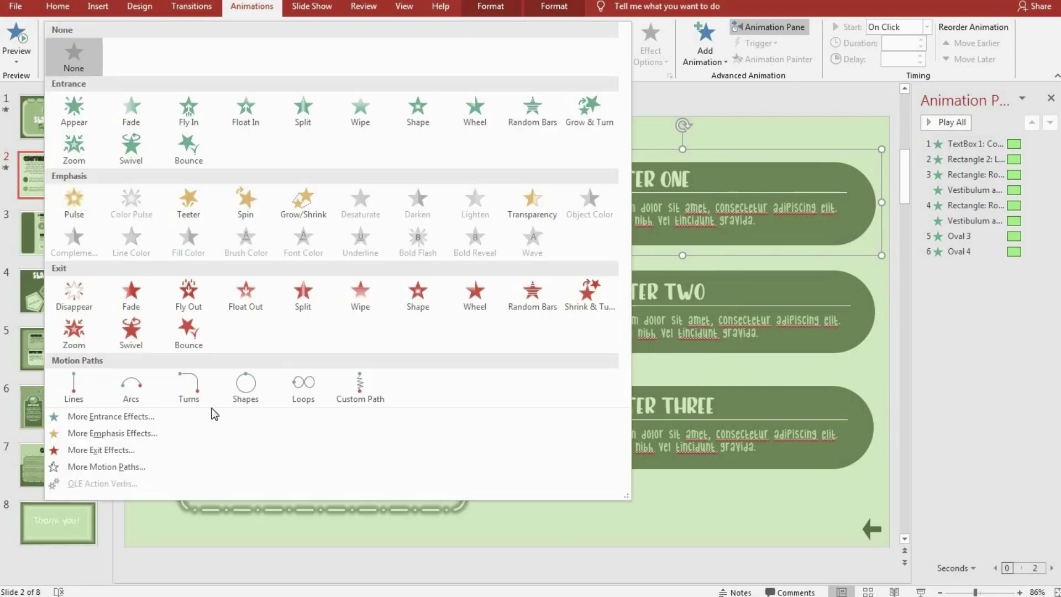
{"action": "key", "text": "Escape"}
{"action": "left_click", "coordinate": [210, 6]}
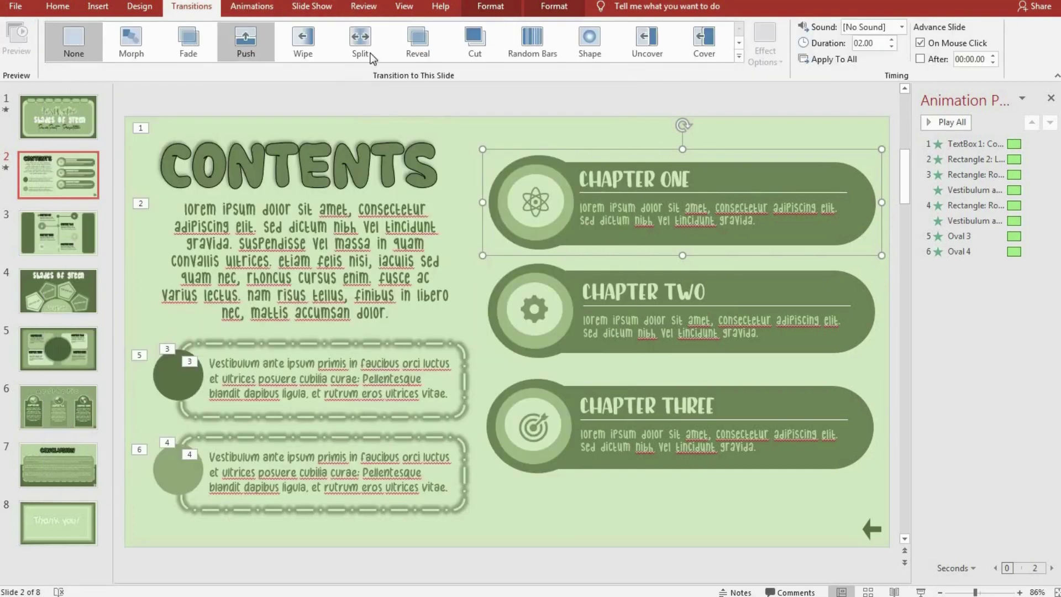
{"action": "left_click", "coordinate": [251, 6]}
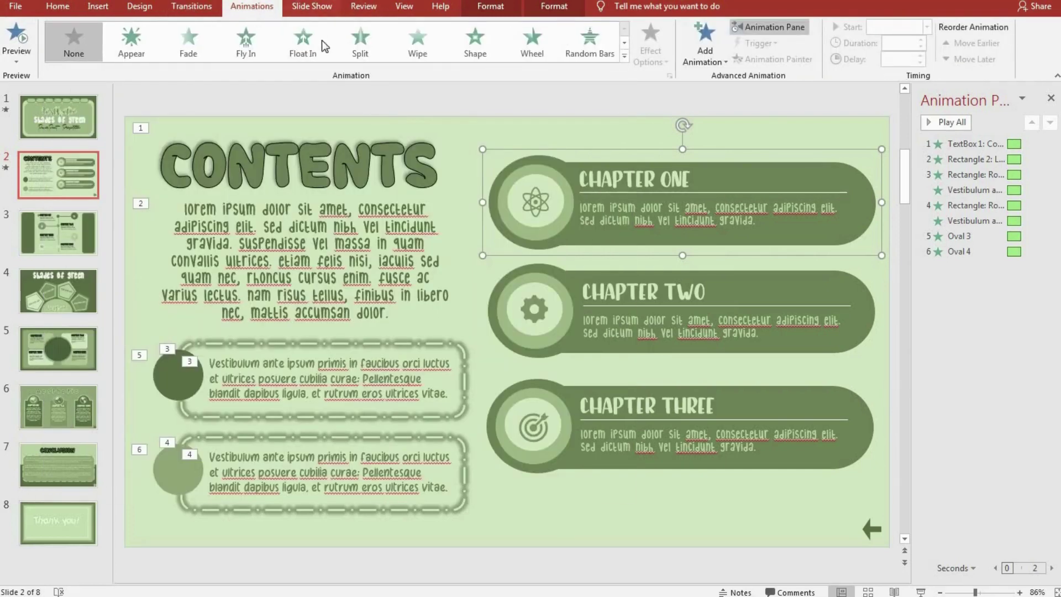
{"action": "left_click", "coordinate": [542, 491]}
Add a Down motion path to the Chapter One group
{"action": "left_click", "coordinate": [796, 184]}
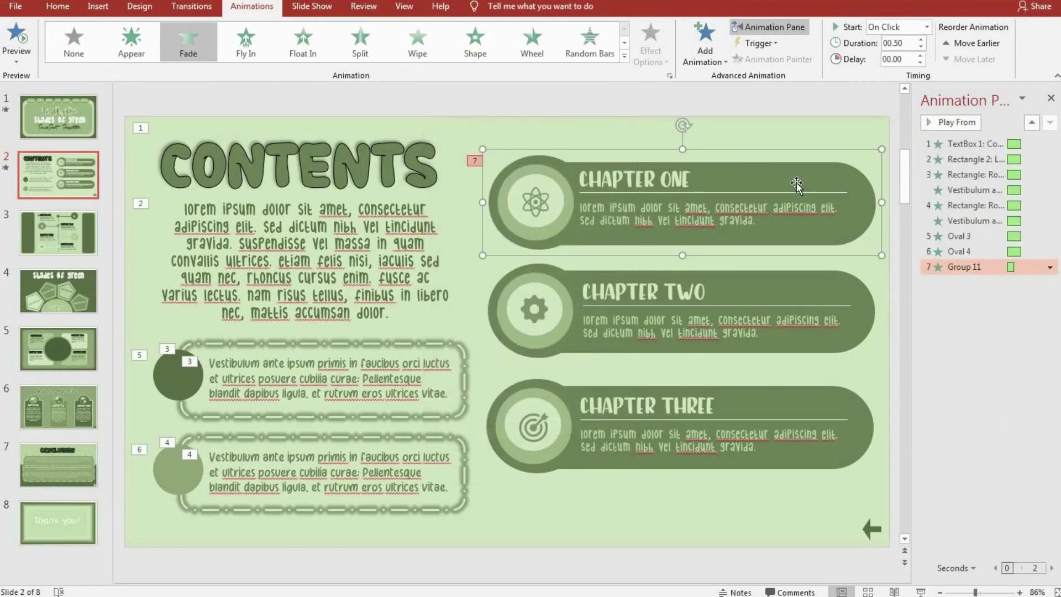
{"action": "right_click", "coordinate": [794, 180]}
{"action": "left_click", "coordinate": [697, 52]}
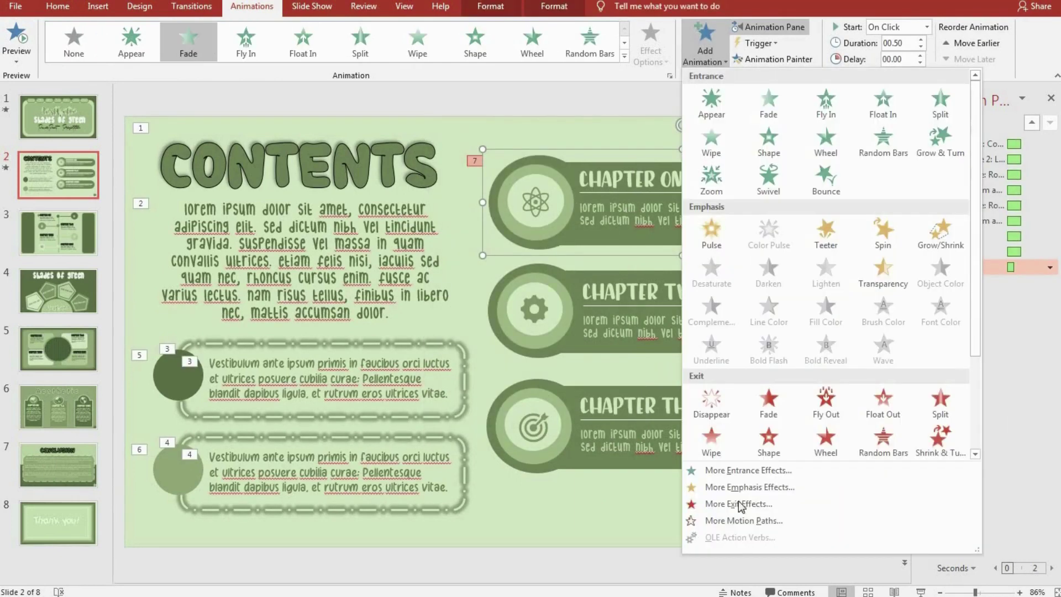
{"action": "left_click", "coordinate": [745, 523]}
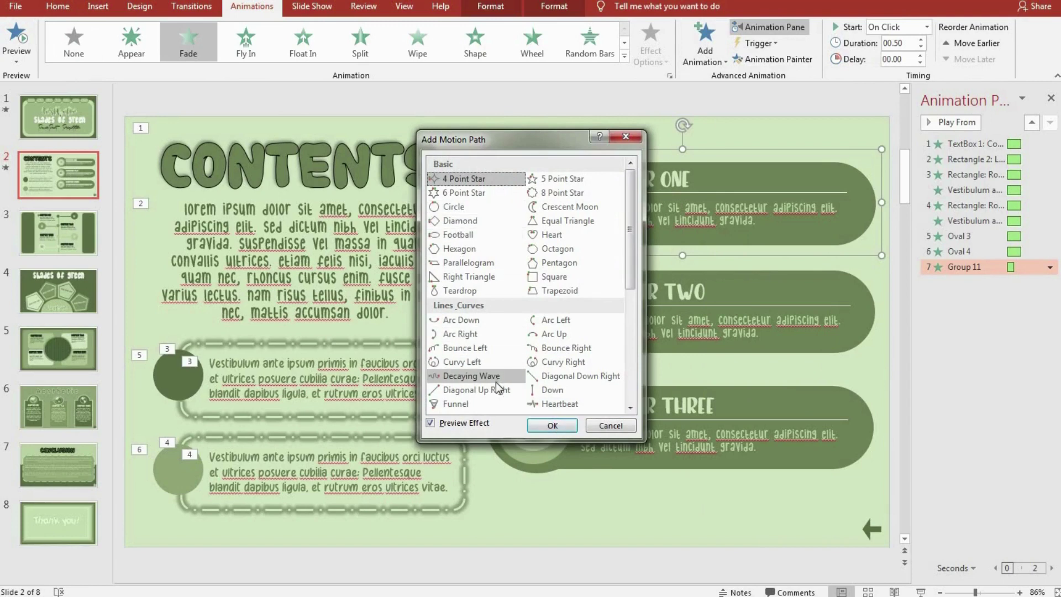
{"action": "left_click", "coordinate": [547, 389]}
Shorten the Chapter One Down path so it ends just below Chapter One
{"action": "left_click", "coordinate": [553, 425]}
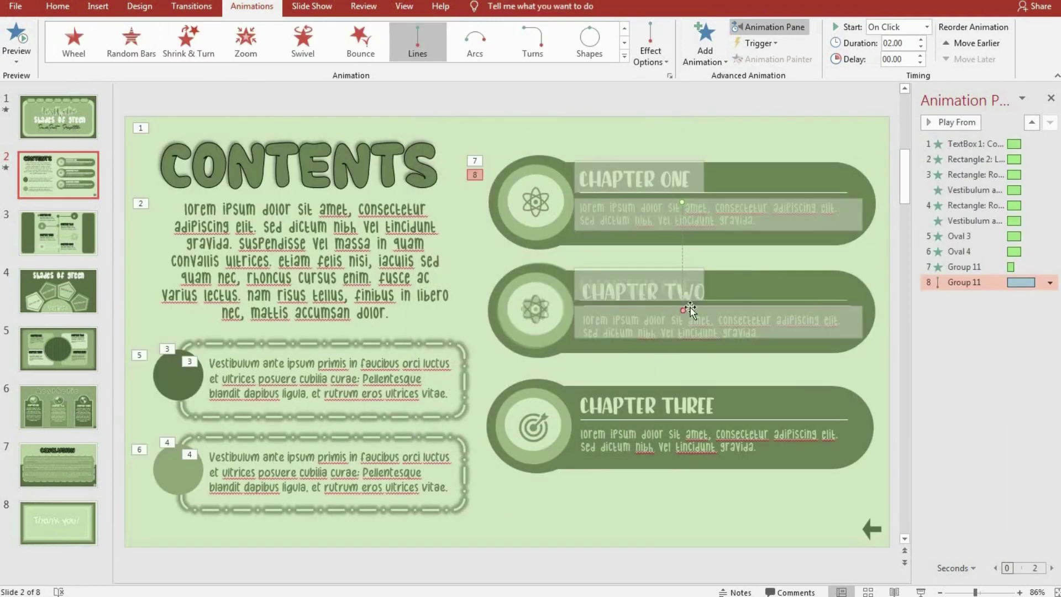
{"action": "left_click_drag", "start_coordinate": [684, 297], "coordinate": [680, 224]}
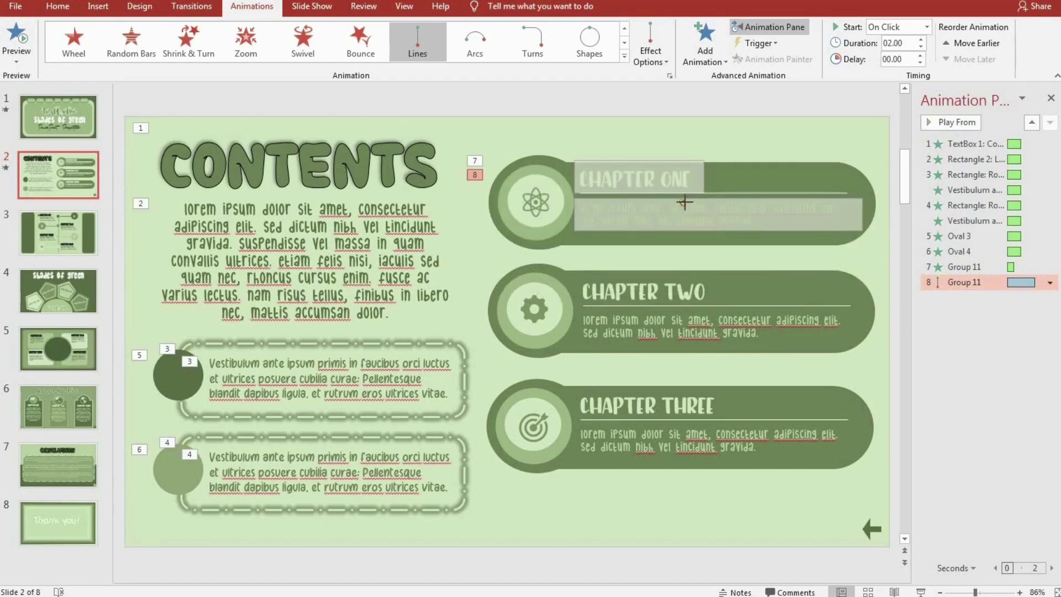
{"action": "left_click_drag", "start_coordinate": [684, 202], "coordinate": [680, 218]}
Set the path's smooth start, smooth end and bounce end to 0 sec
{"action": "right_click", "coordinate": [981, 283]}
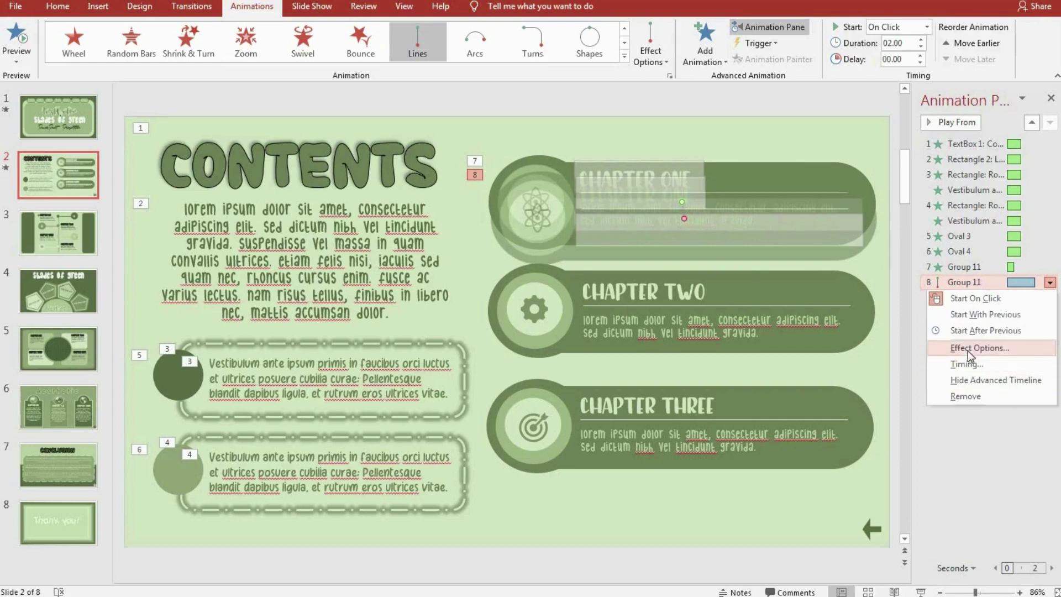
{"action": "left_click", "coordinate": [967, 350]}
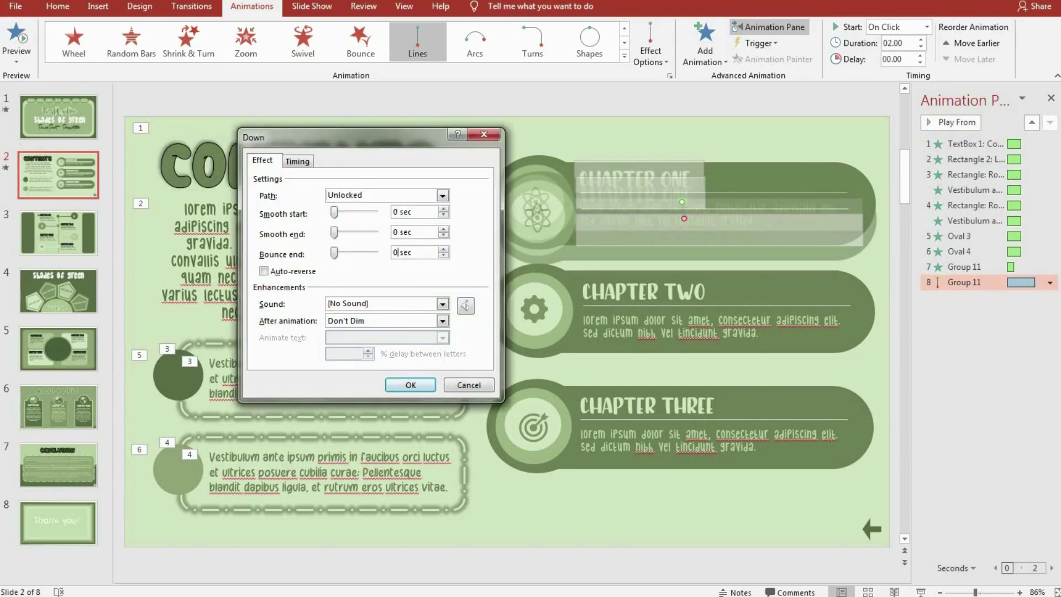
{"action": "key", "text": "Return"}
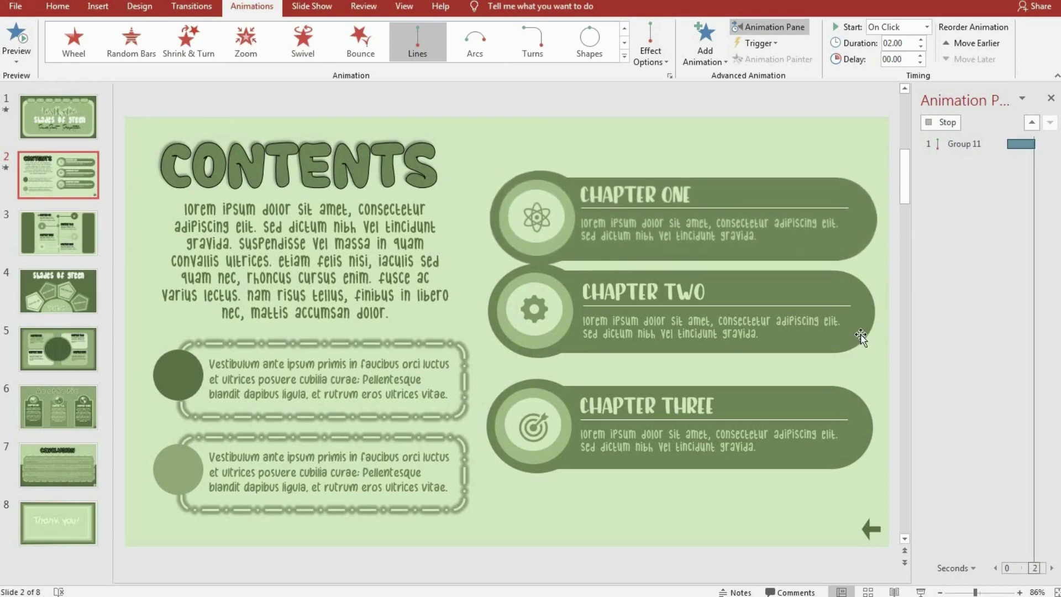
Apply a Fade entrance to the Chapter Two group
{"action": "left_click", "coordinate": [828, 274]}
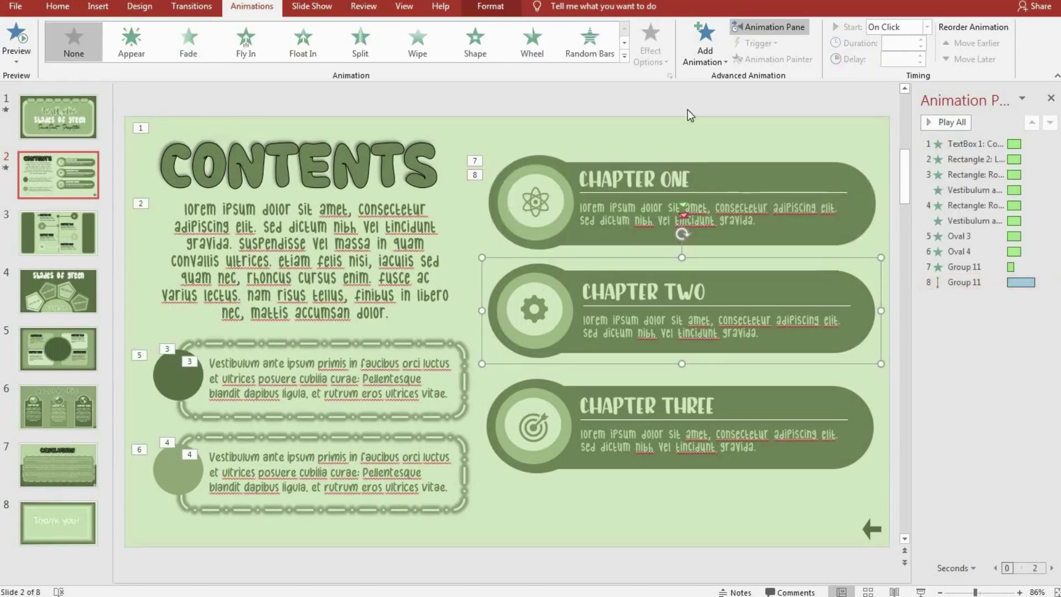
{"action": "left_click", "coordinate": [624, 57]}
{"action": "left_click", "coordinate": [132, 119]}
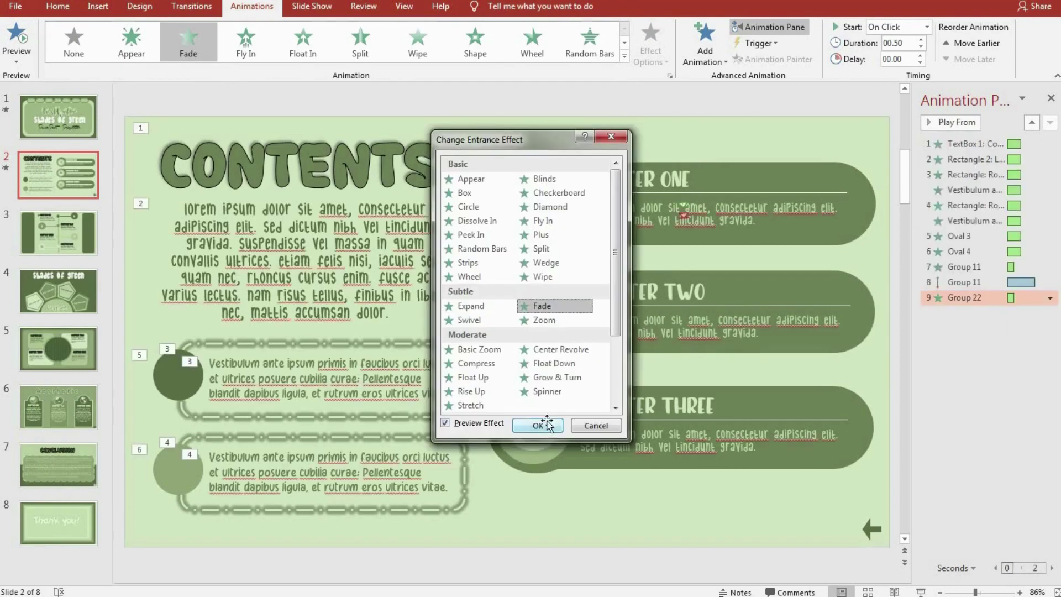
{"action": "left_click", "coordinate": [541, 425]}
Add a Down motion path to Chapter Two, then delete it again
{"action": "left_click", "coordinate": [704, 42]}
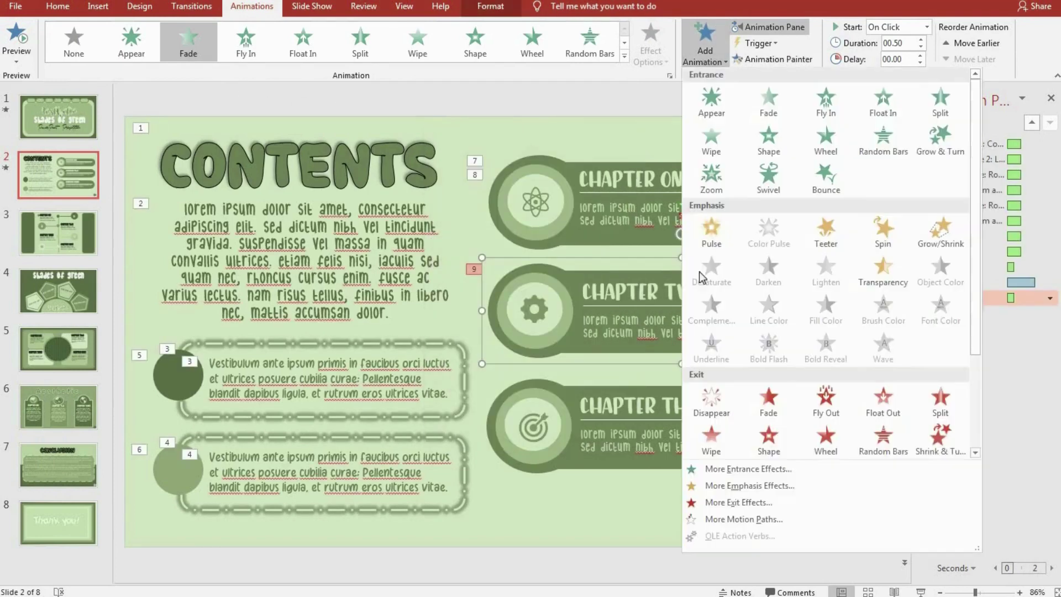
{"action": "left_click", "coordinate": [721, 514]}
{"action": "left_click", "coordinate": [552, 389]}
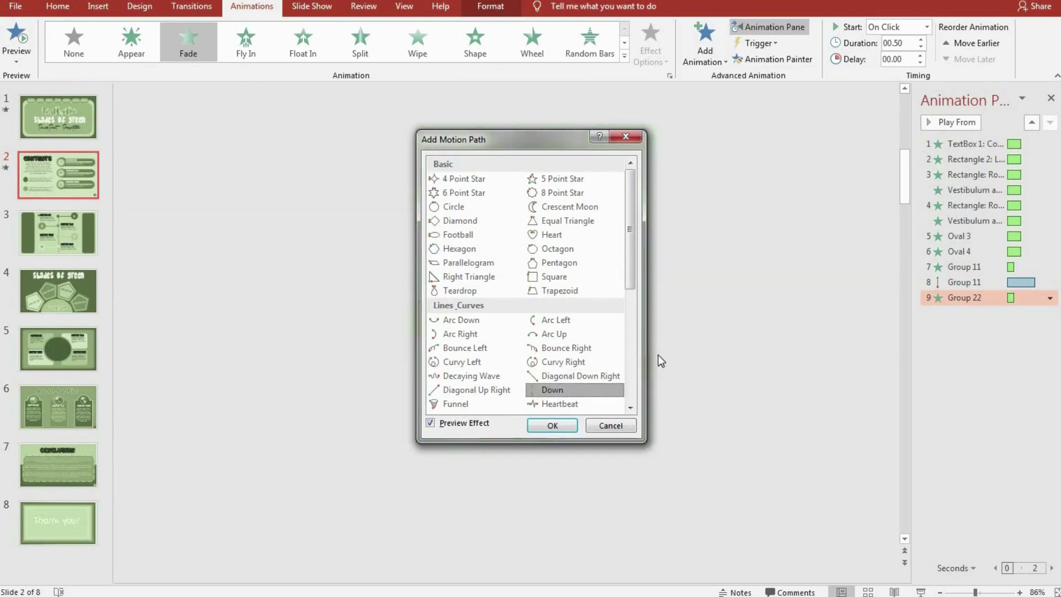
{"action": "left_click", "coordinate": [553, 425]}
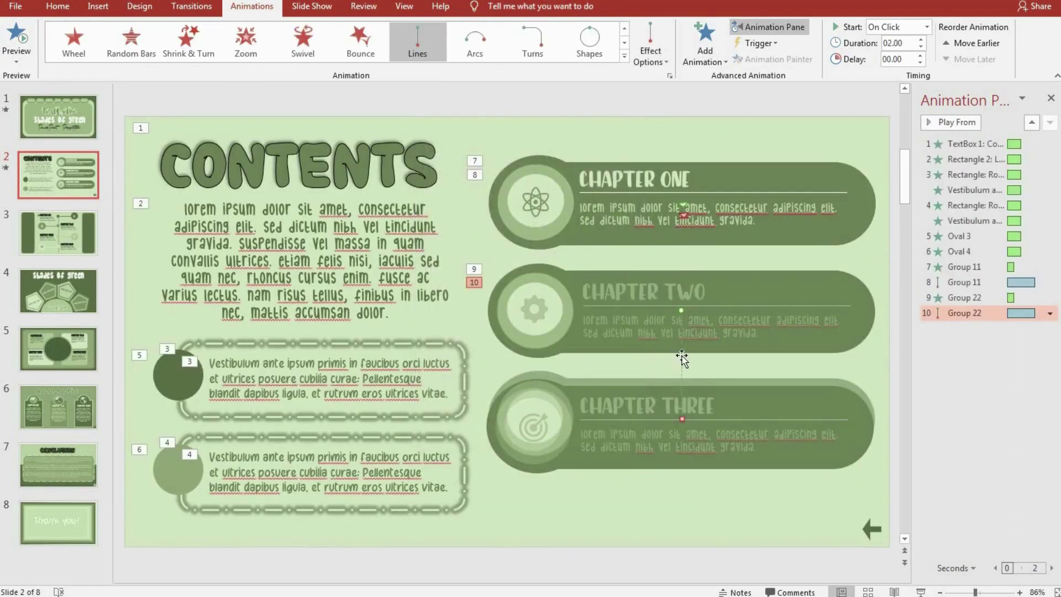
{"action": "key", "text": "Delete"}
{"action": "key", "text": "Delete"}
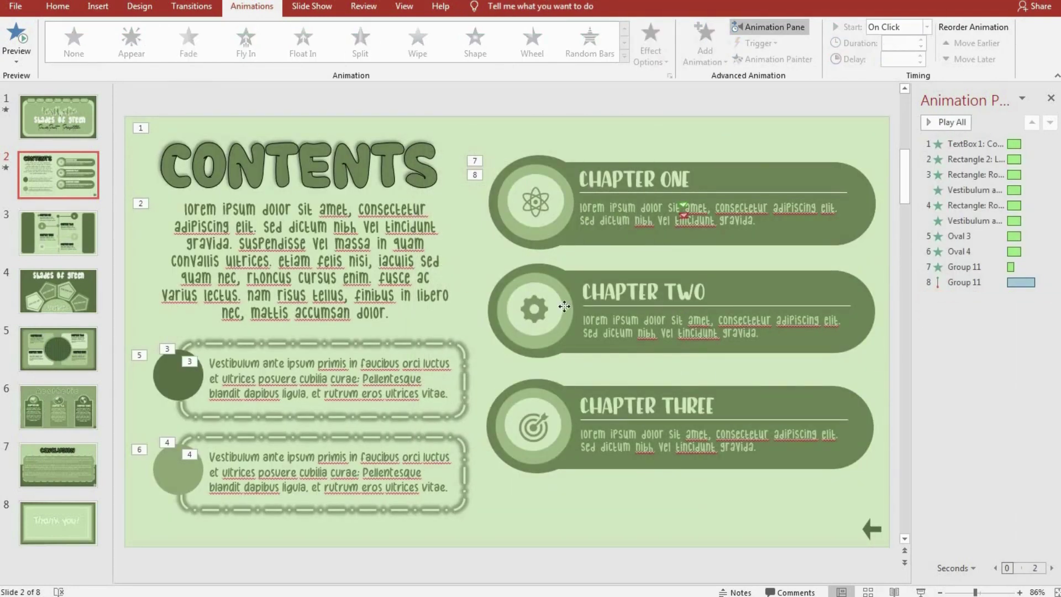
Group the Chapter Three icon and body text into a single block
{"action": "left_click", "coordinate": [563, 306]}
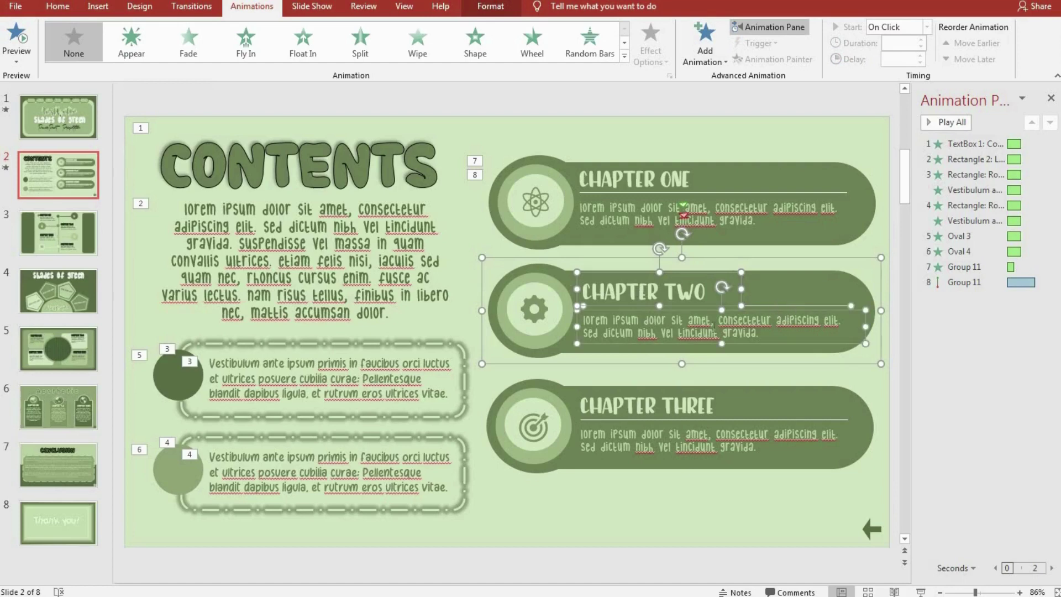
{"action": "right_click", "coordinate": [533, 312]}
{"action": "key", "text": "Escape"}
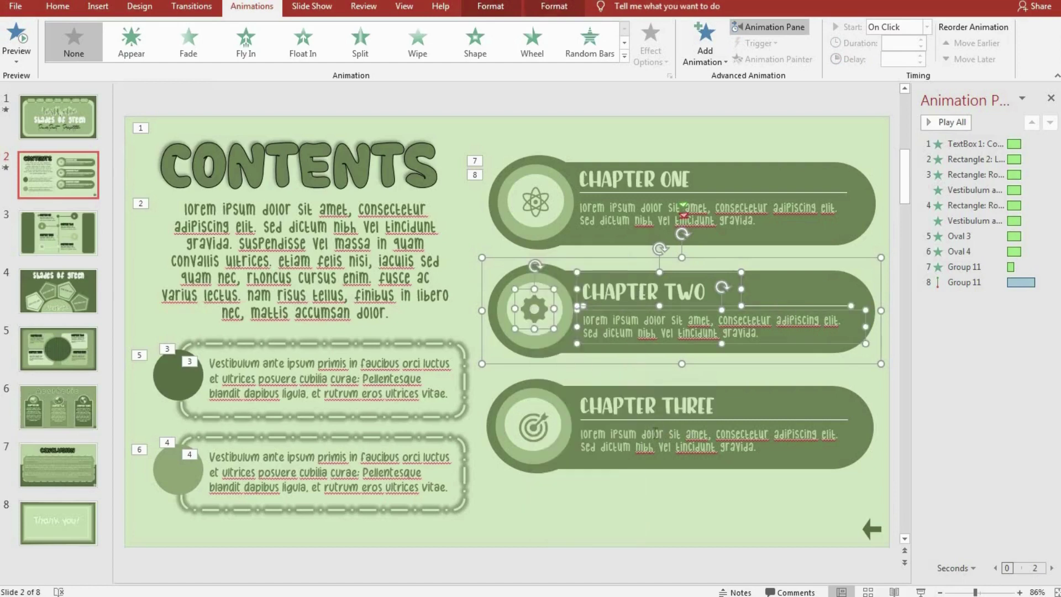
{"action": "left_click", "coordinate": [796, 440]}
{"action": "left_click", "coordinate": [801, 393]}
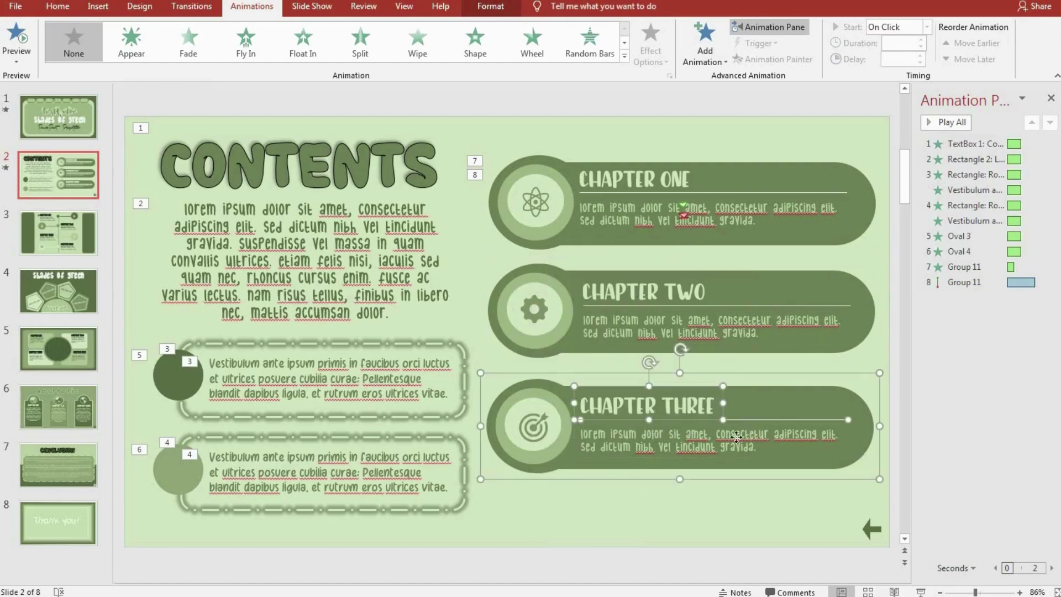
{"action": "right_click", "coordinate": [533, 423]}
{"action": "mouse_move", "coordinate": [570, 273]}
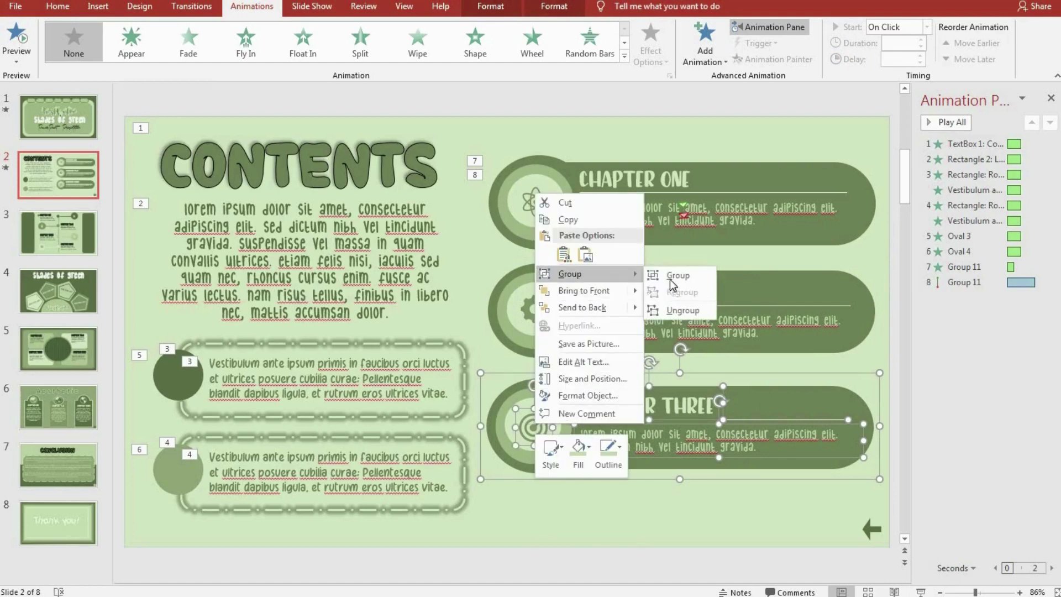
{"action": "left_click", "coordinate": [682, 279]}
{"action": "left_click", "coordinate": [495, 259]}
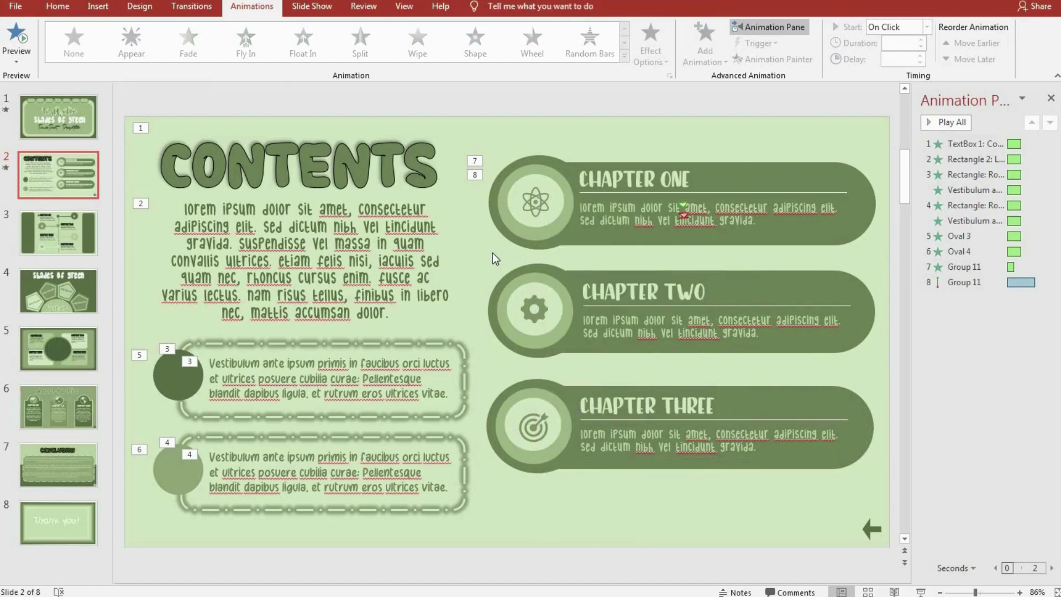
Give the Chapter Two block a Fade entrance
{"action": "left_click", "coordinate": [600, 285]}
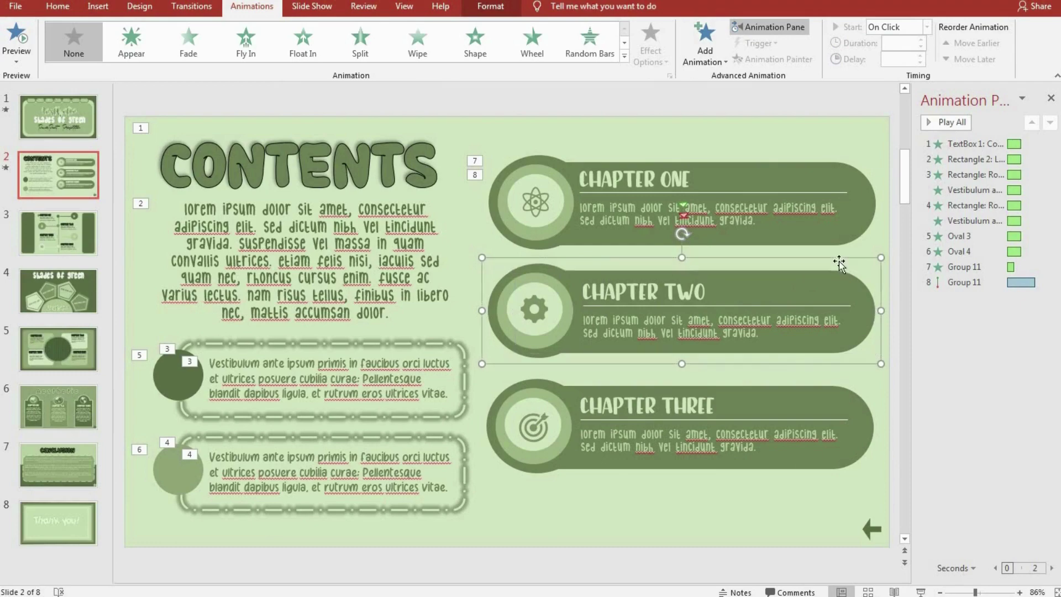
{"action": "left_click", "coordinate": [624, 57]}
{"action": "left_click", "coordinate": [100, 414]}
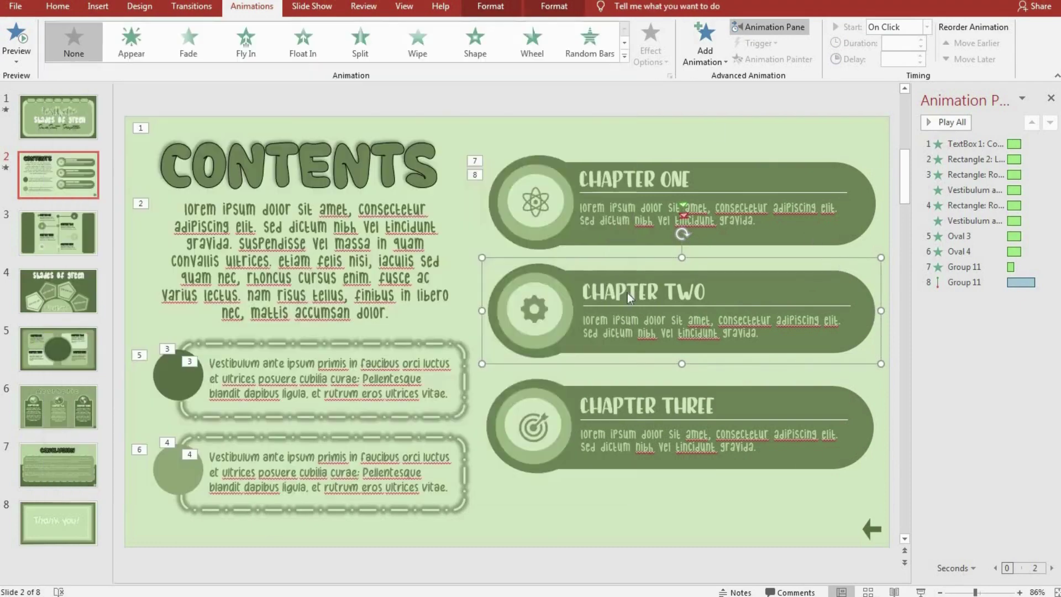
{"action": "left_click", "coordinate": [540, 305]}
{"action": "left_click", "coordinate": [535, 425]}
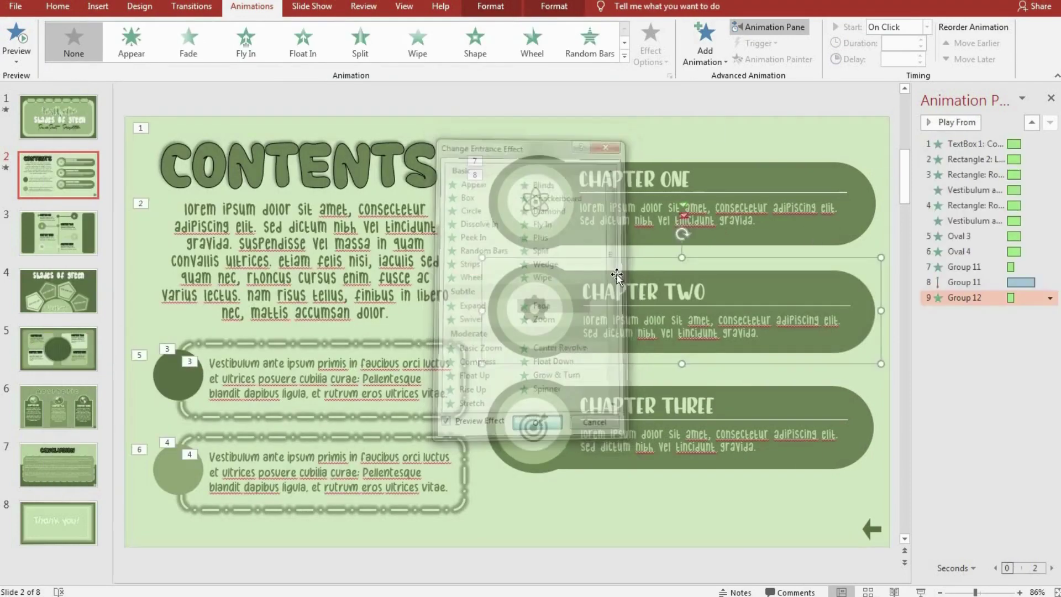
Add a Down motion path to Chapter Two, ending at its position
{"action": "left_click", "coordinate": [740, 301]}
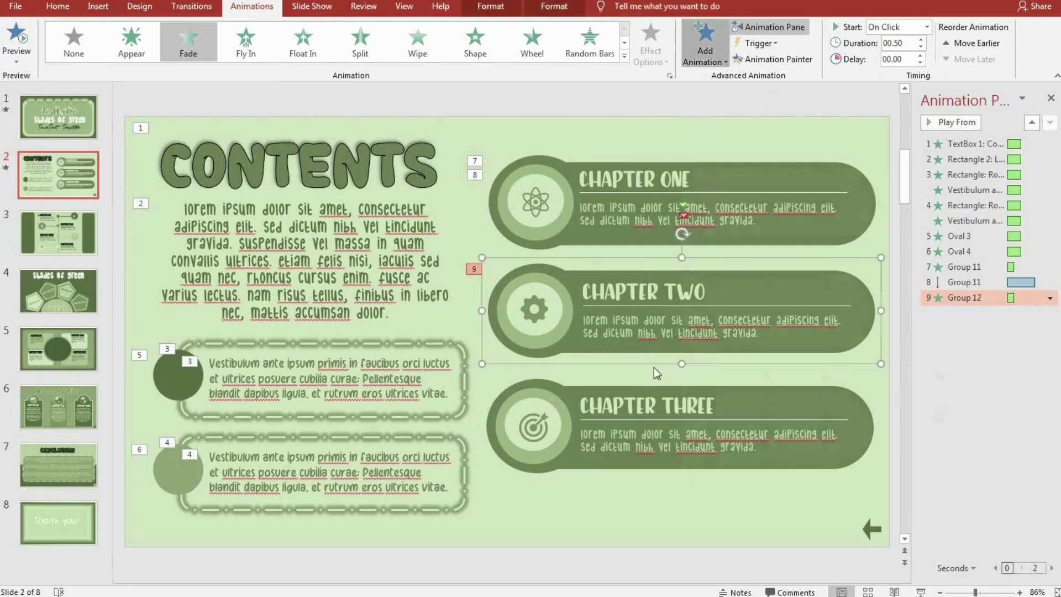
{"action": "left_click", "coordinate": [705, 44]}
{"action": "left_click", "coordinate": [706, 526]}
{"action": "left_click", "coordinate": [550, 390]}
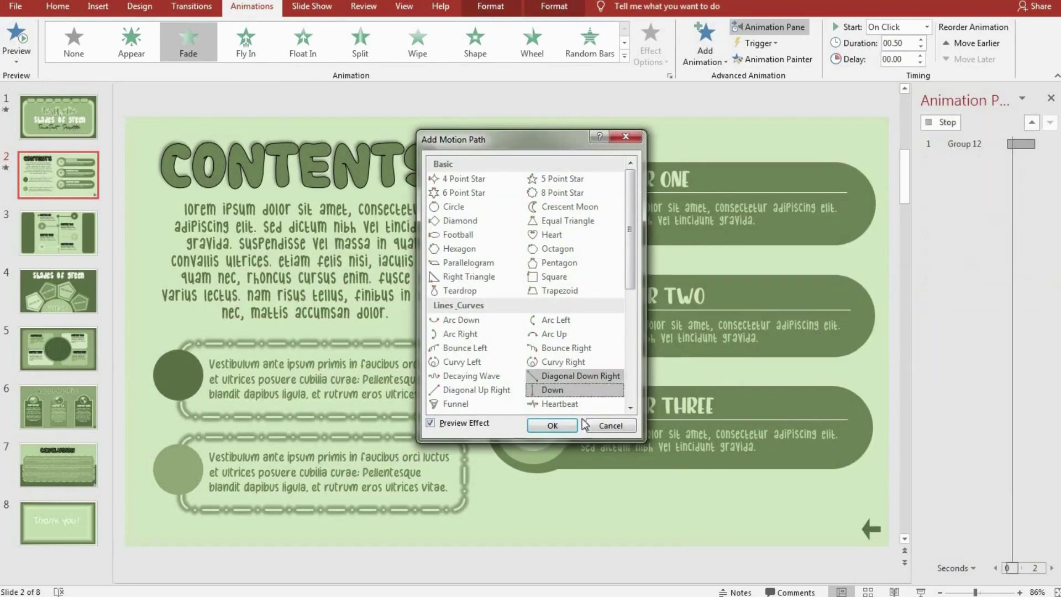
{"action": "left_click", "coordinate": [552, 426]}
{"action": "left_click_drag", "start_coordinate": [681, 420], "coordinate": [683, 312]}
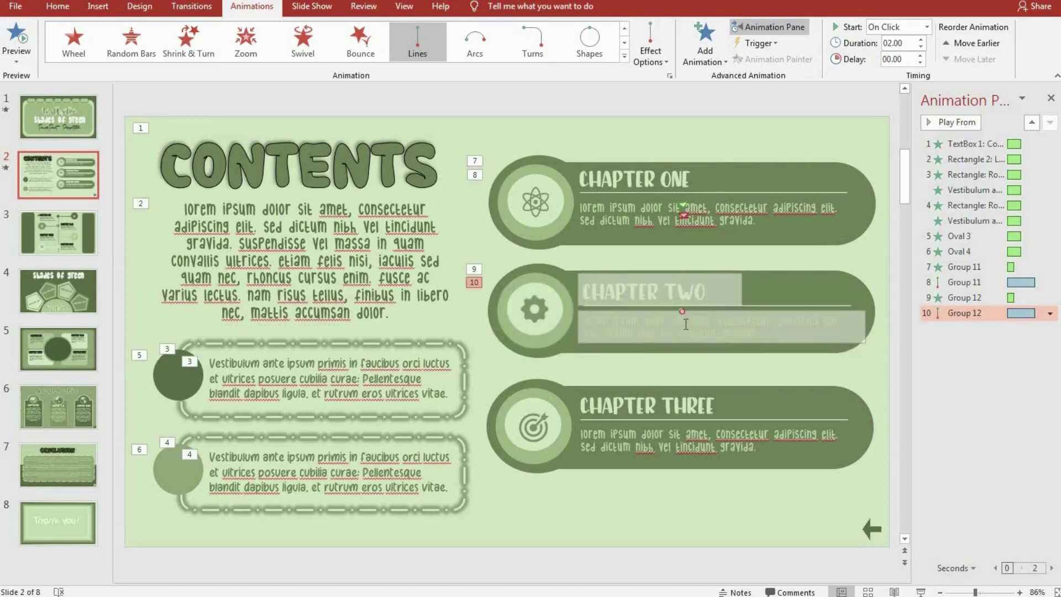
Set the Chapter Two path's bounce end to 0.8 s
{"action": "right_click", "coordinate": [982, 309]}
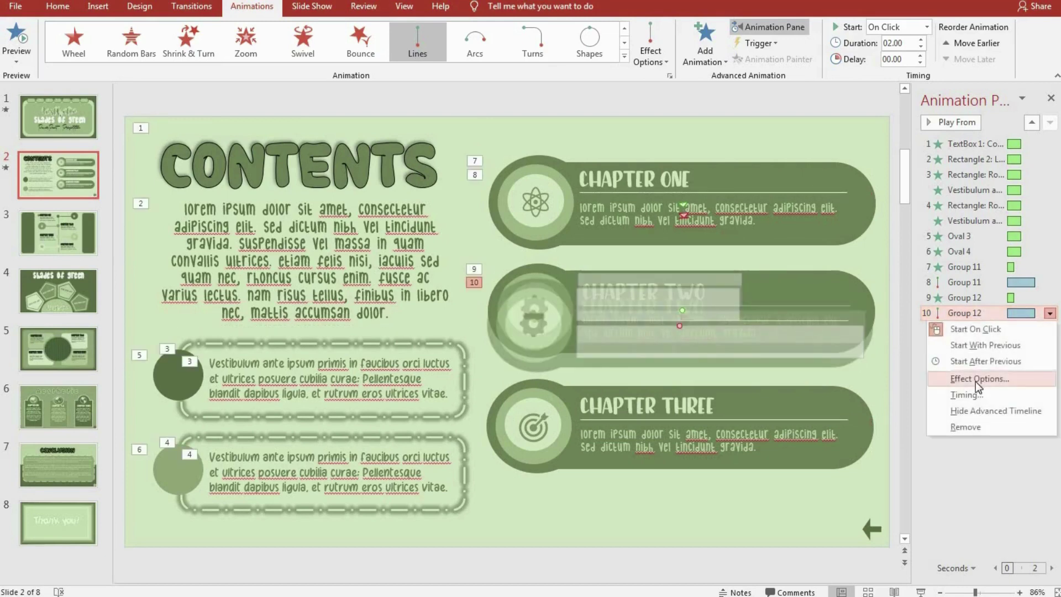
{"action": "left_click", "coordinate": [975, 381]}
{"action": "left_click", "coordinate": [326, 234]}
{"action": "type", "text": "0.8"}
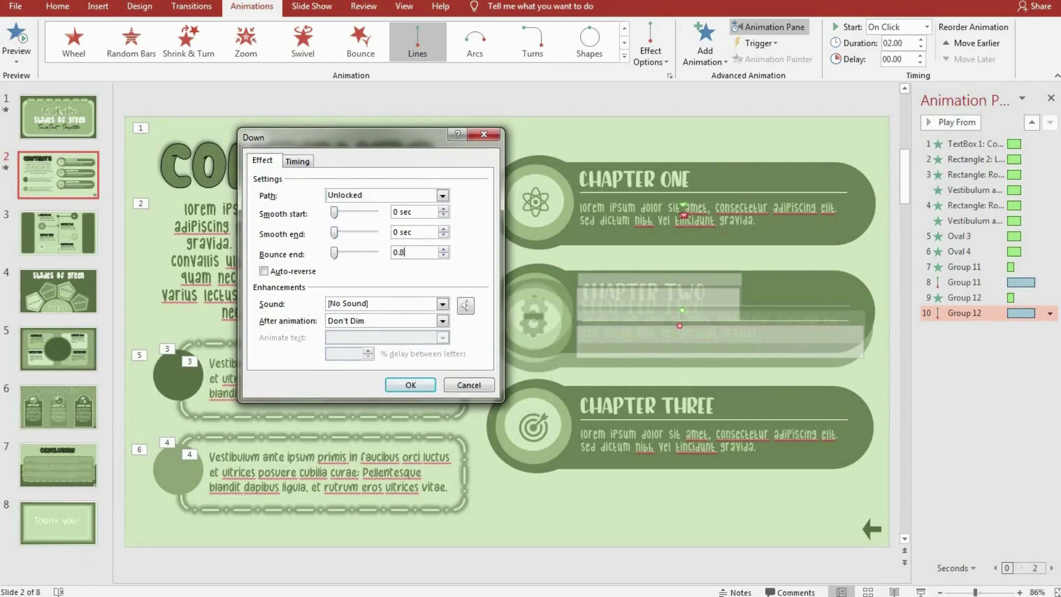
{"action": "key", "text": "Return"}
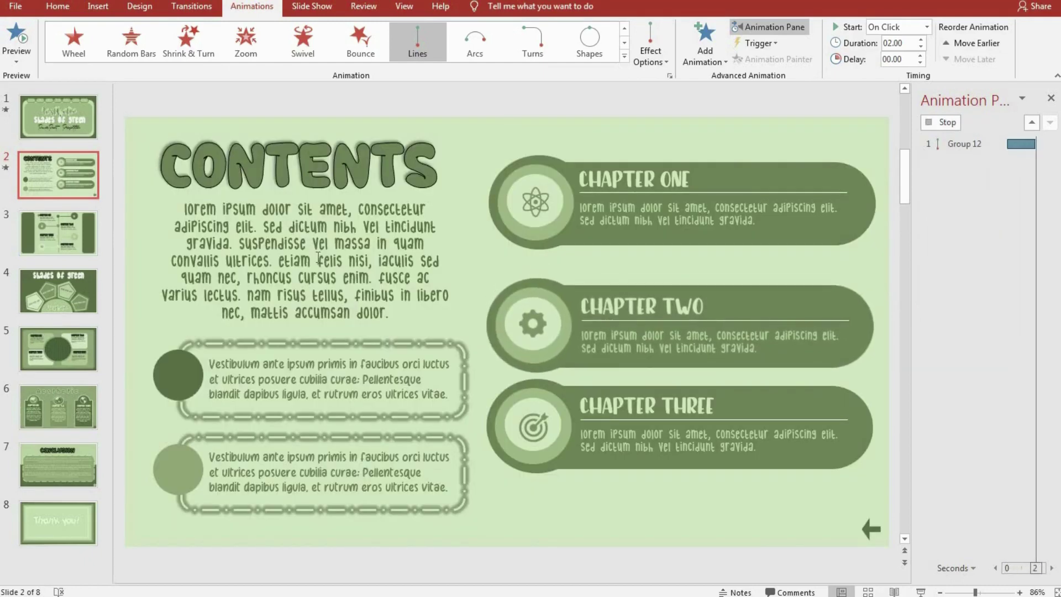
Give the Chapter Three block a Fade entrance
{"action": "left_click", "coordinate": [574, 391]}
{"action": "left_click", "coordinate": [624, 55]}
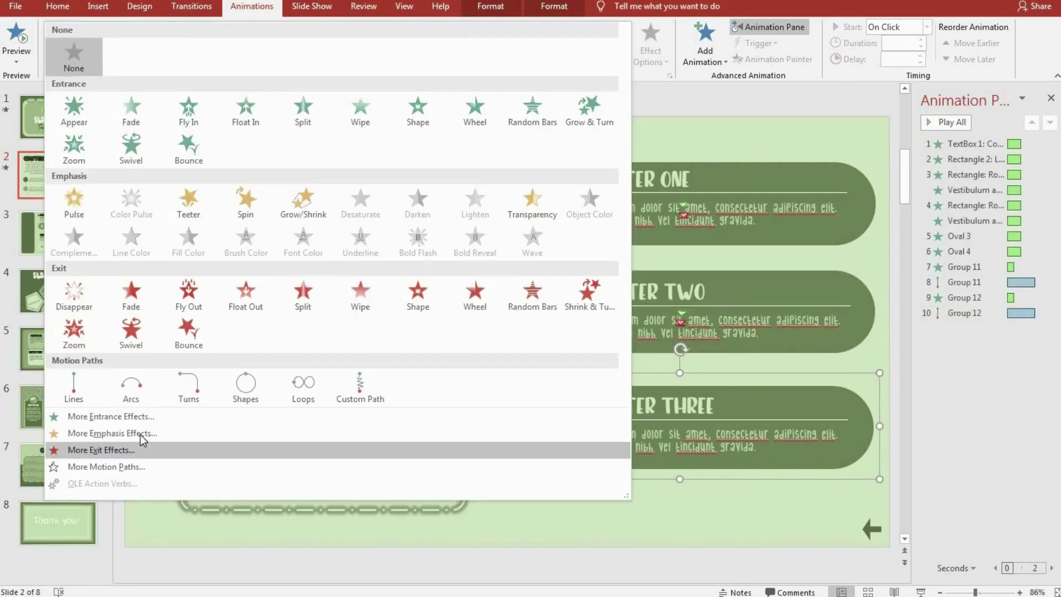
{"action": "left_click", "coordinate": [142, 418]}
{"action": "left_click", "coordinate": [544, 305]}
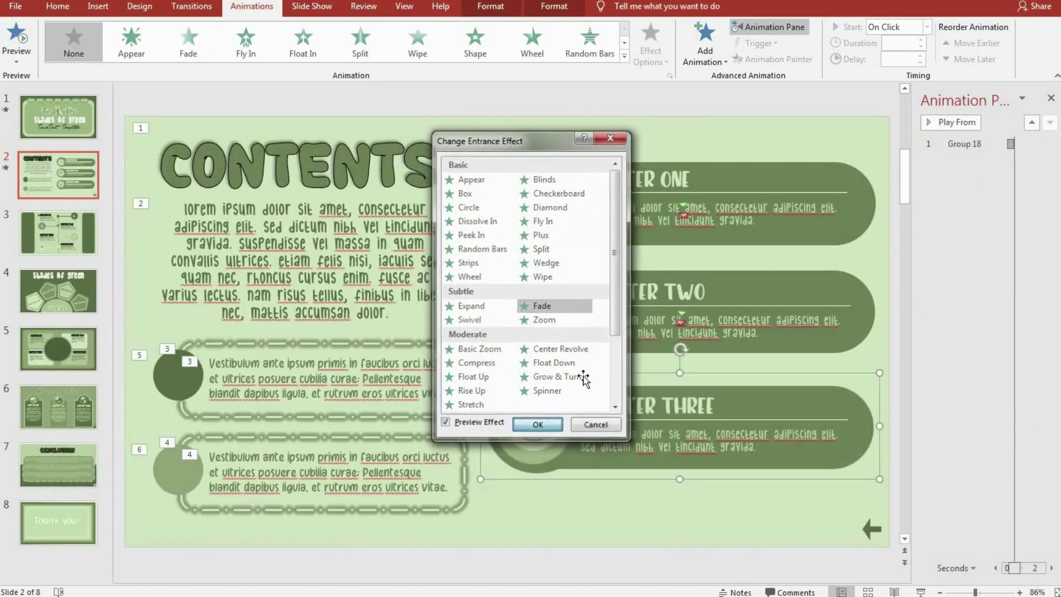
{"action": "key", "text": "Return"}
Add a Down motion path to the Chapter Three block
{"action": "left_click", "coordinate": [760, 395]}
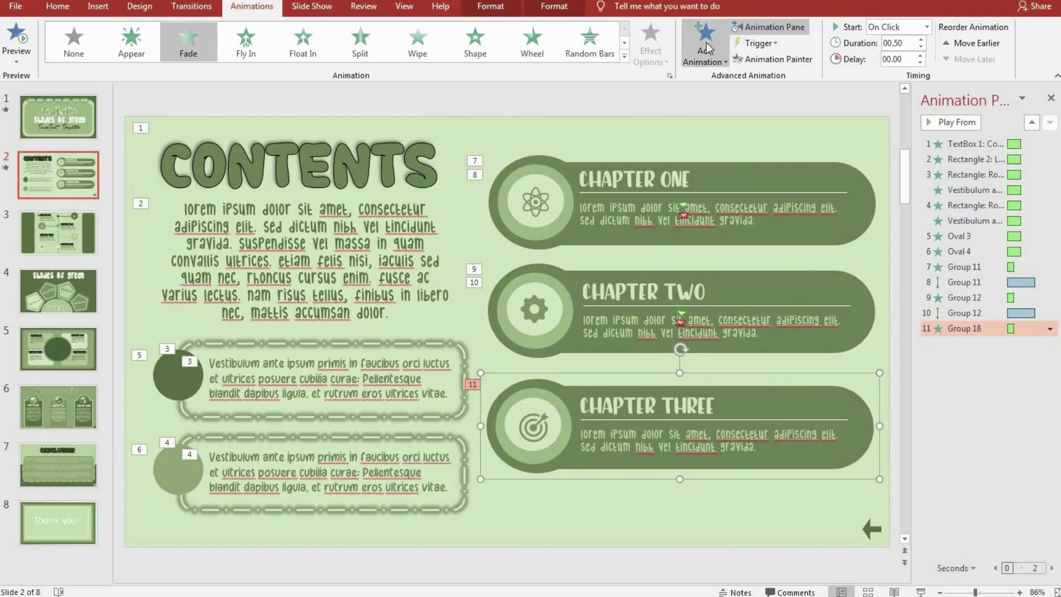
{"action": "left_click", "coordinate": [704, 44]}
{"action": "left_click", "coordinate": [748, 470]}
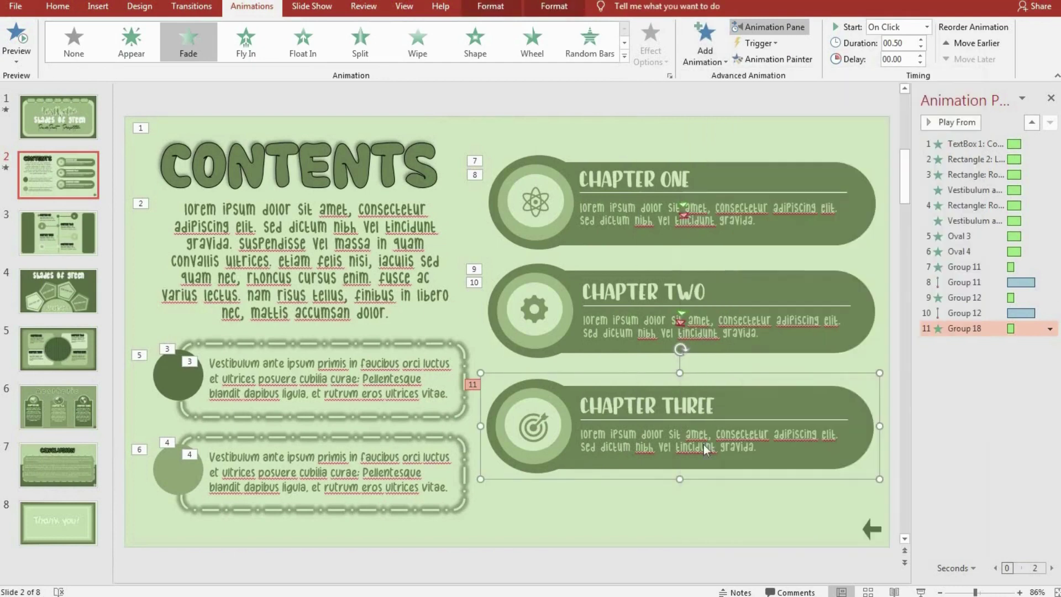
{"action": "left_click", "coordinate": [600, 422]}
{"action": "left_click", "coordinate": [704, 50]}
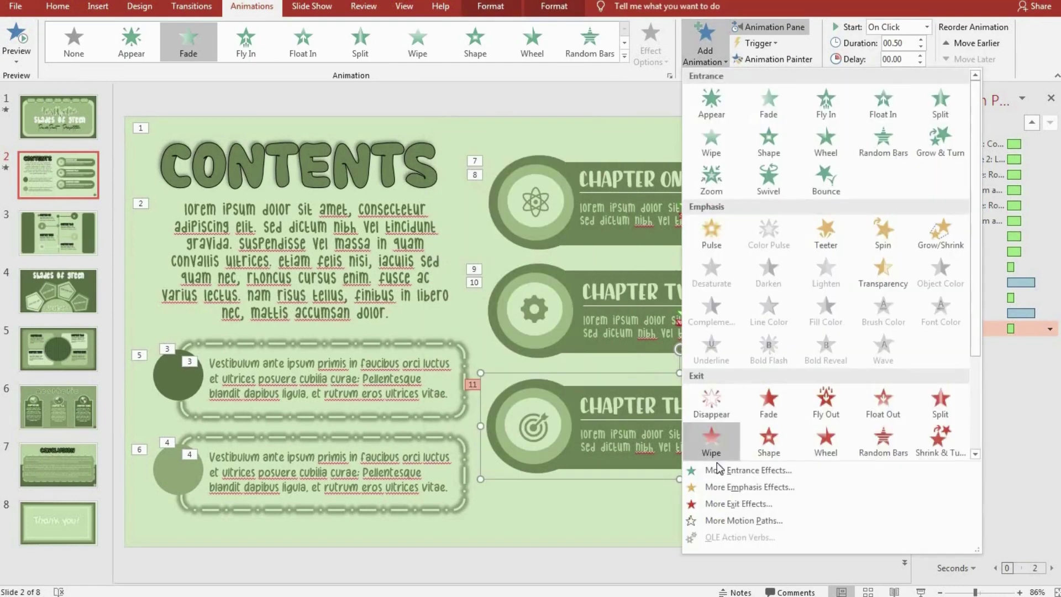
{"action": "left_click", "coordinate": [708, 510]}
{"action": "left_click", "coordinate": [552, 389]}
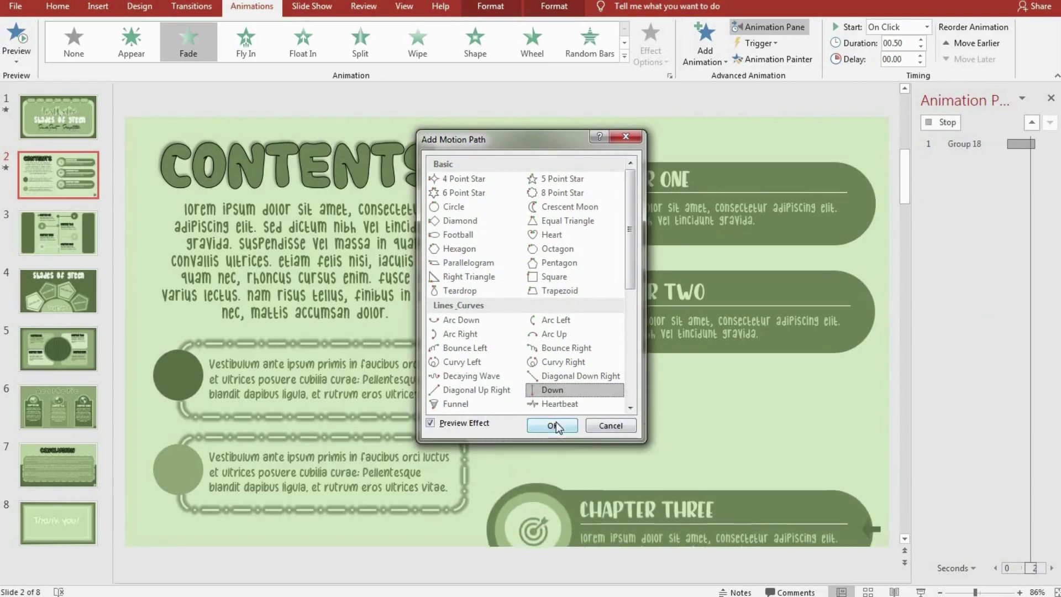
{"action": "left_click", "coordinate": [555, 422]}
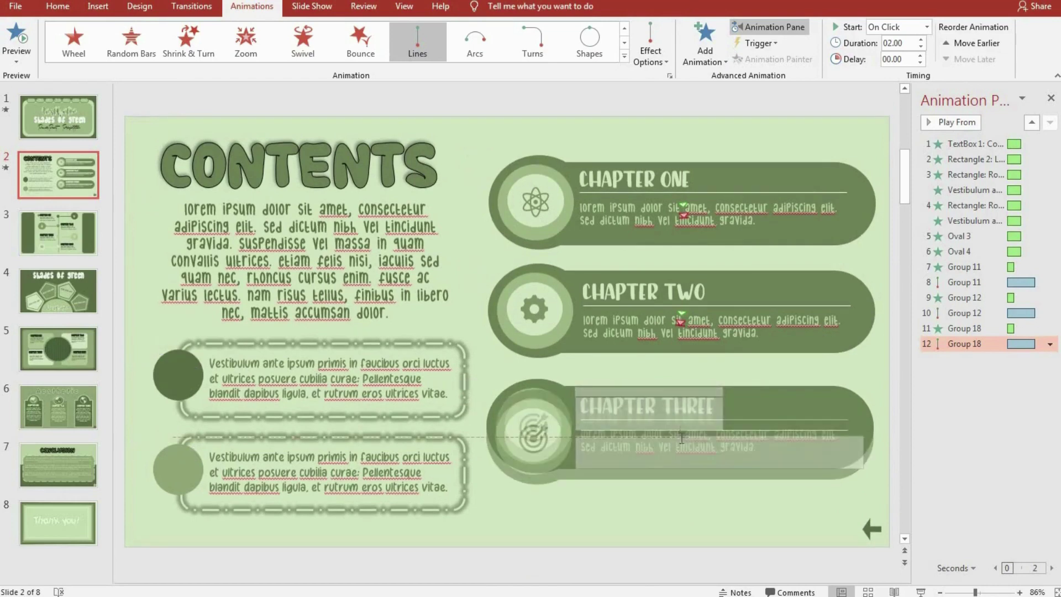
{"action": "left_click", "coordinate": [947, 405]}
Review the shared options of both Chapter Three animations, leaving them unchanged
{"action": "left_click", "coordinate": [784, 417]}
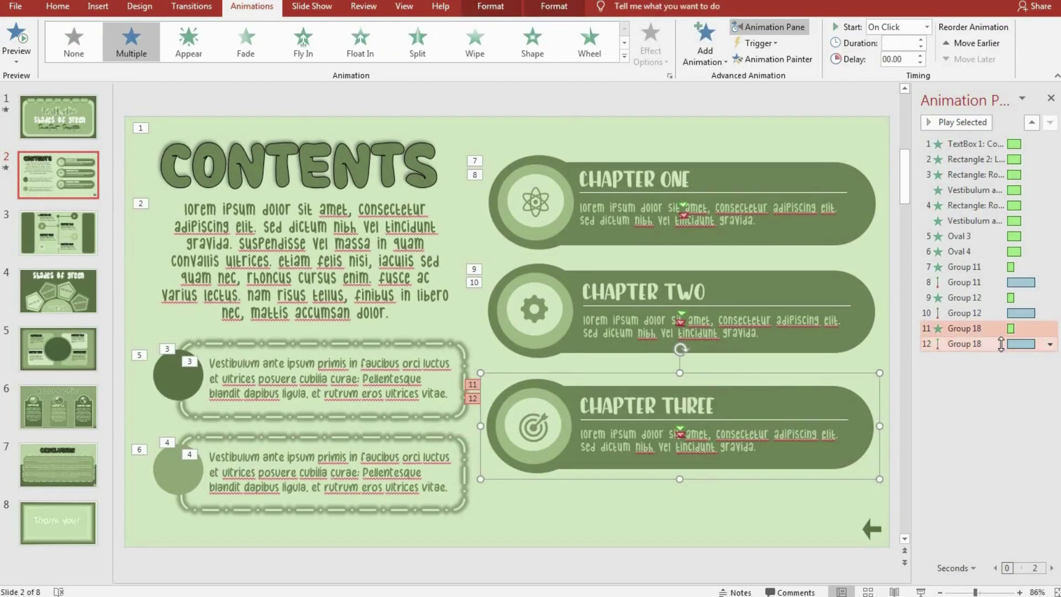
{"action": "left_click", "coordinate": [1049, 344]}
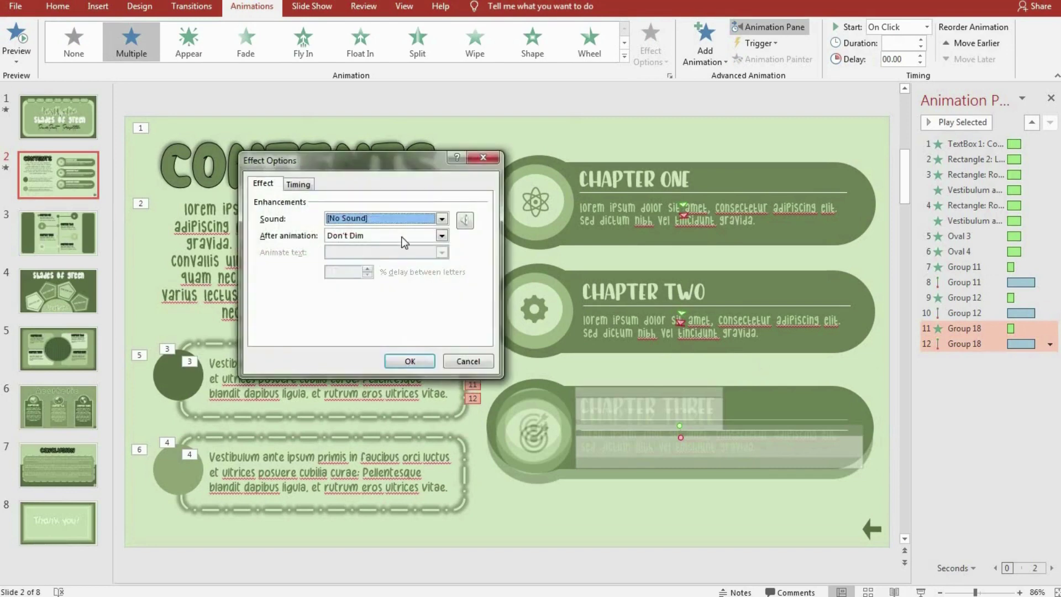
{"action": "left_click", "coordinate": [441, 235]}
{"action": "left_click", "coordinate": [442, 237]}
{"action": "left_click", "coordinate": [310, 190]}
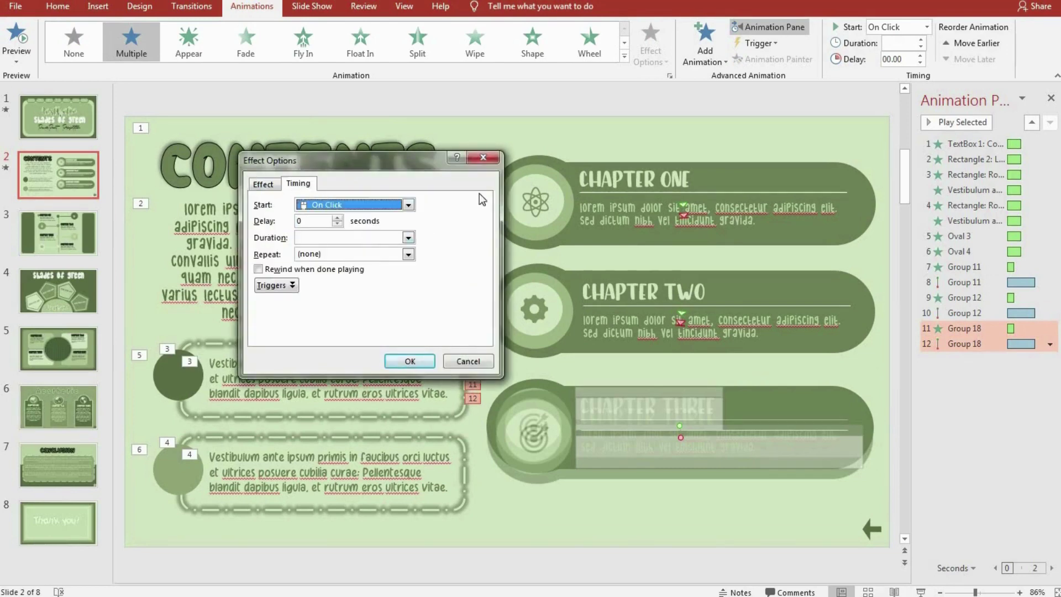
{"action": "left_click", "coordinate": [486, 161]}
Adjust the Chapter Three path's bounce end, preview slide 2, and go to slide 3
{"action": "right_click", "coordinate": [974, 344]}
{"action": "left_click", "coordinate": [973, 409]}
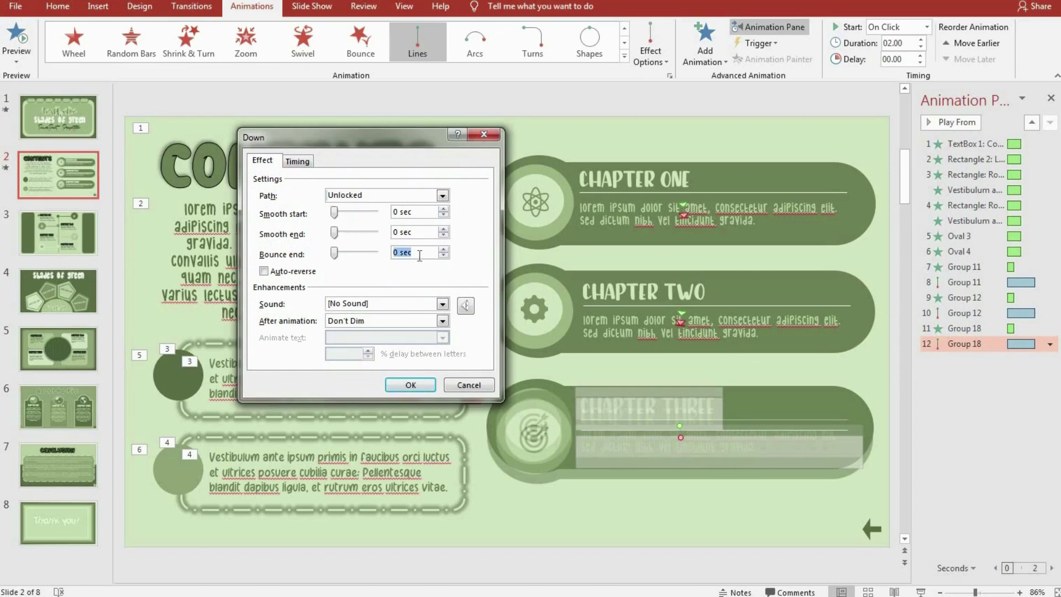
{"action": "key", "text": "Return"}
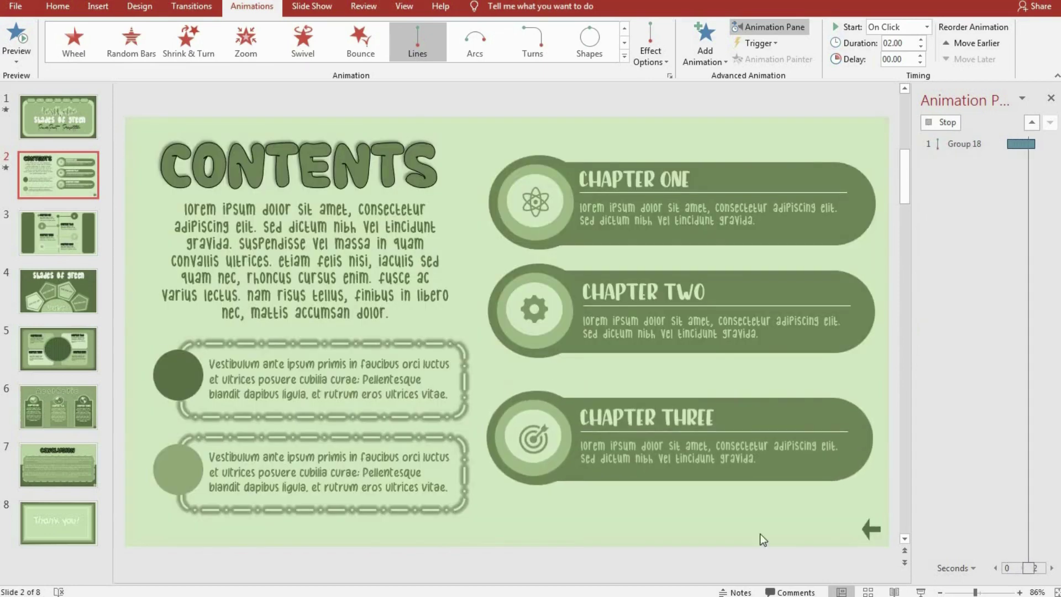
{"action": "left_click", "coordinate": [934, 117]}
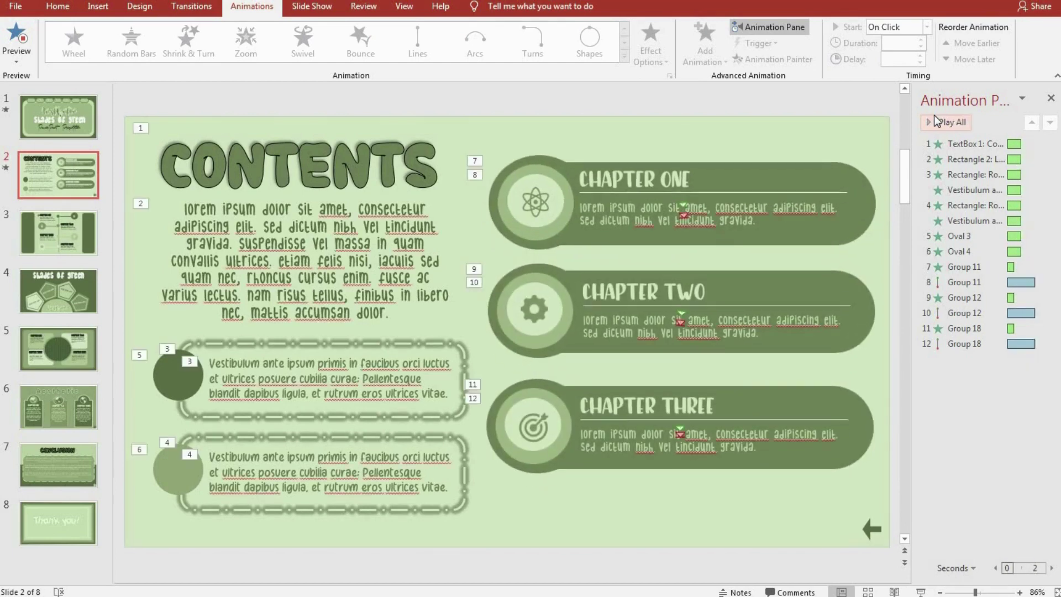
{"action": "left_click", "coordinate": [52, 221]}
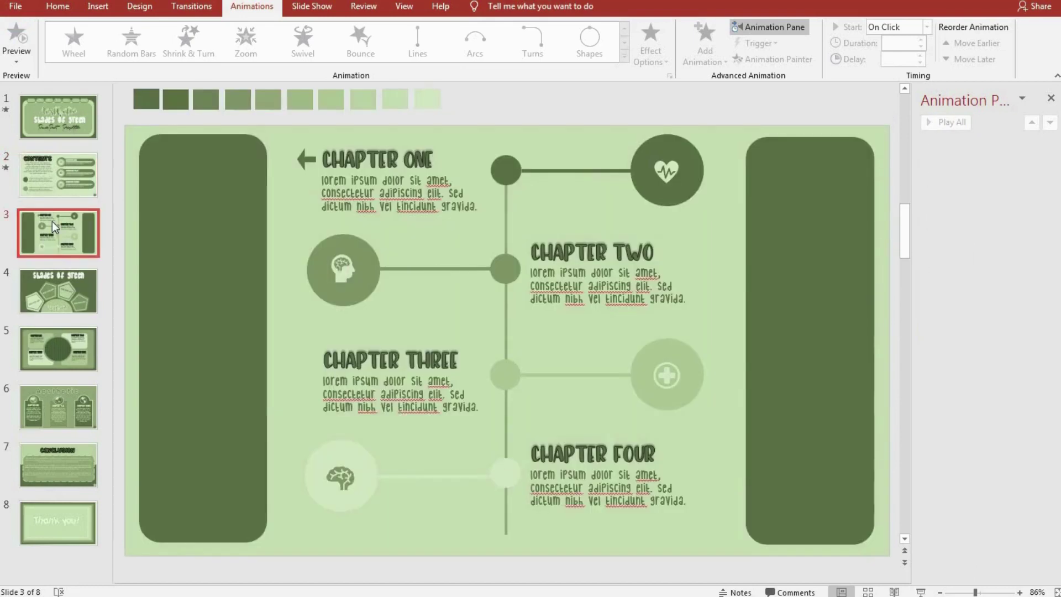
Give the heart circle a Fade entrance and the heart icon a Zoom entrance
{"action": "left_click", "coordinate": [657, 156]}
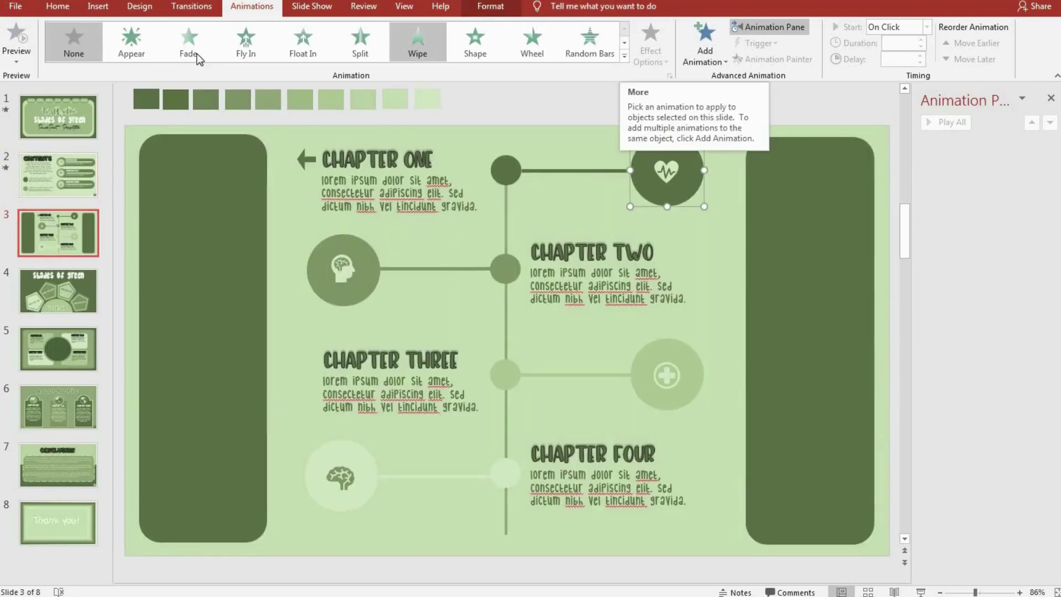
{"action": "left_click", "coordinate": [185, 33]}
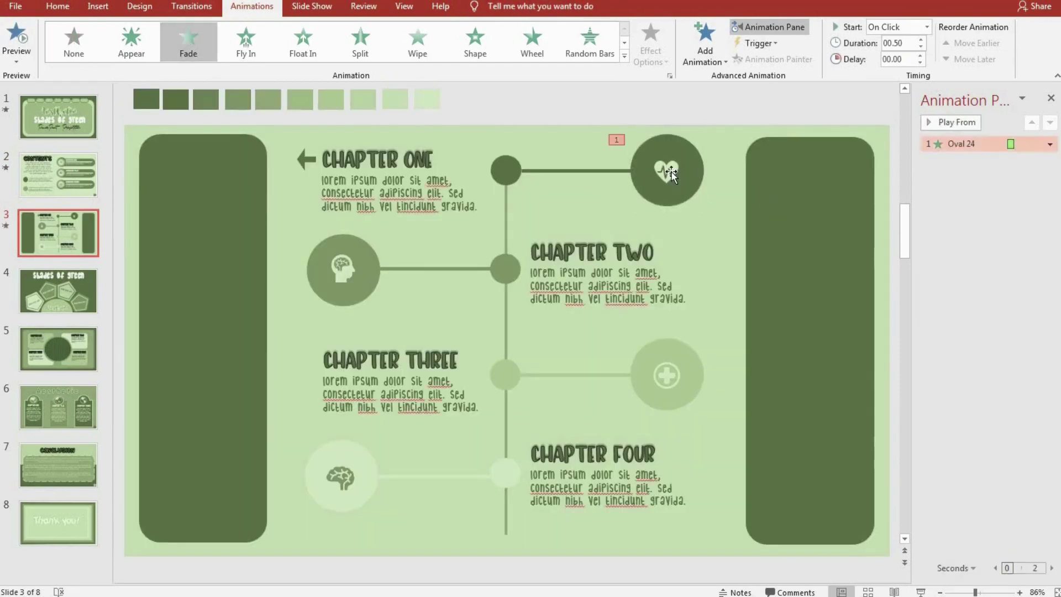
{"action": "left_click", "coordinate": [544, 427]}
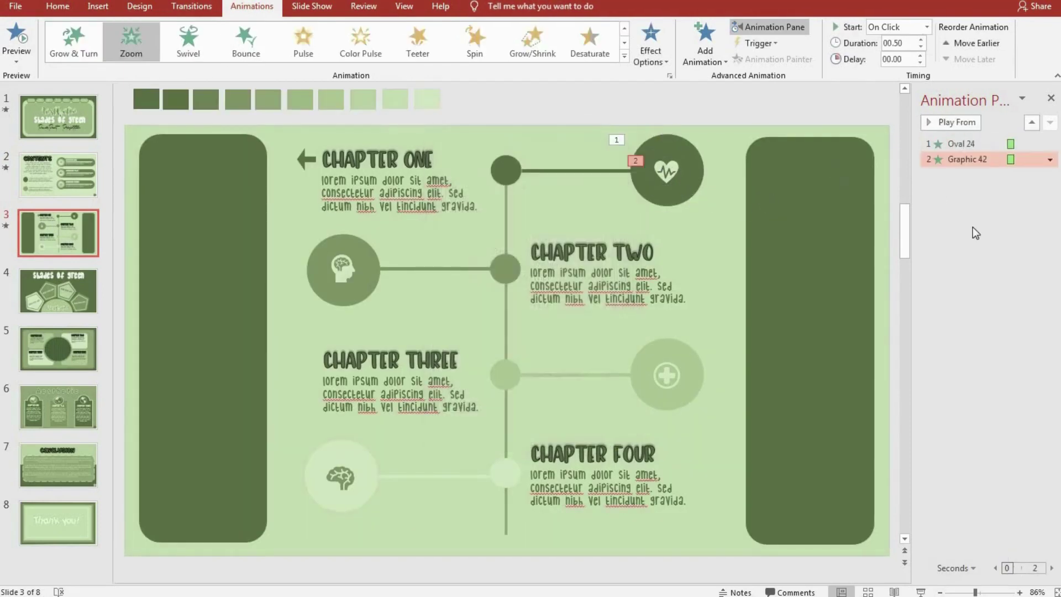
{"action": "left_click", "coordinate": [950, 123]}
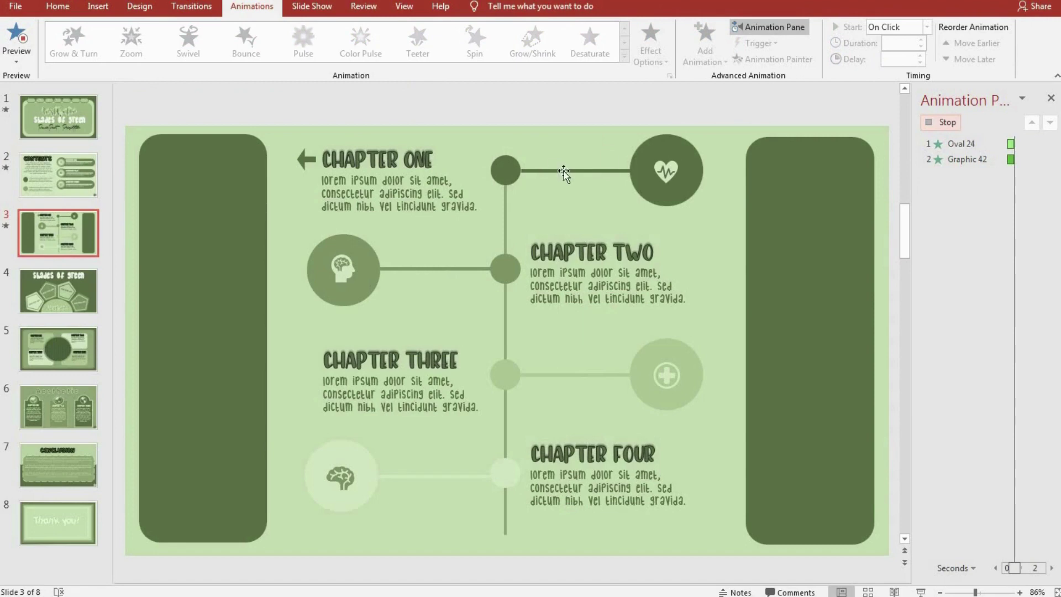
Make the connector line to the heart circle wipe in from the right
{"action": "left_click", "coordinate": [591, 171]}
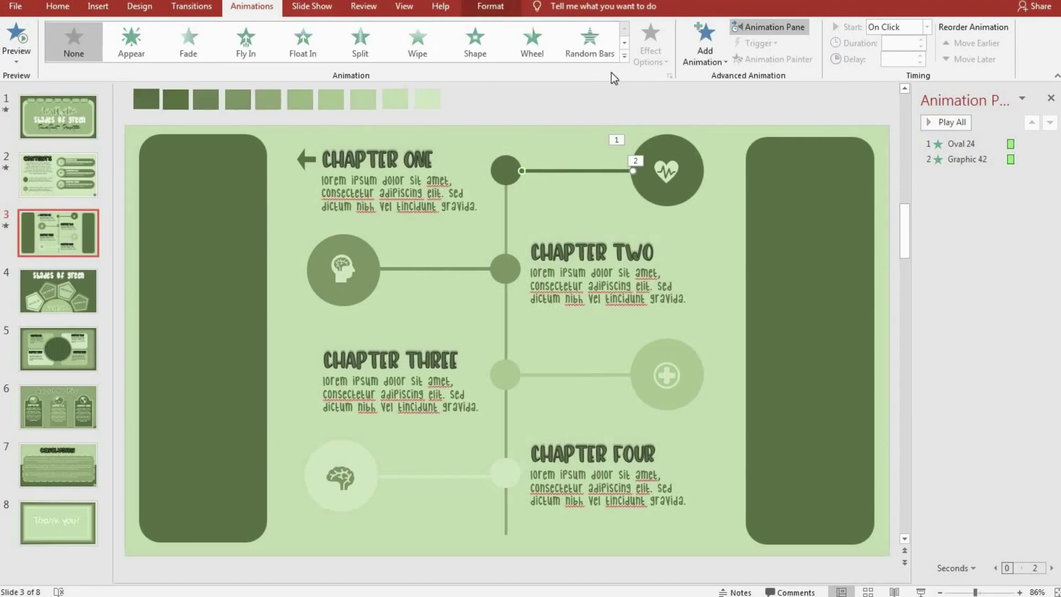
{"action": "left_click", "coordinate": [624, 56]}
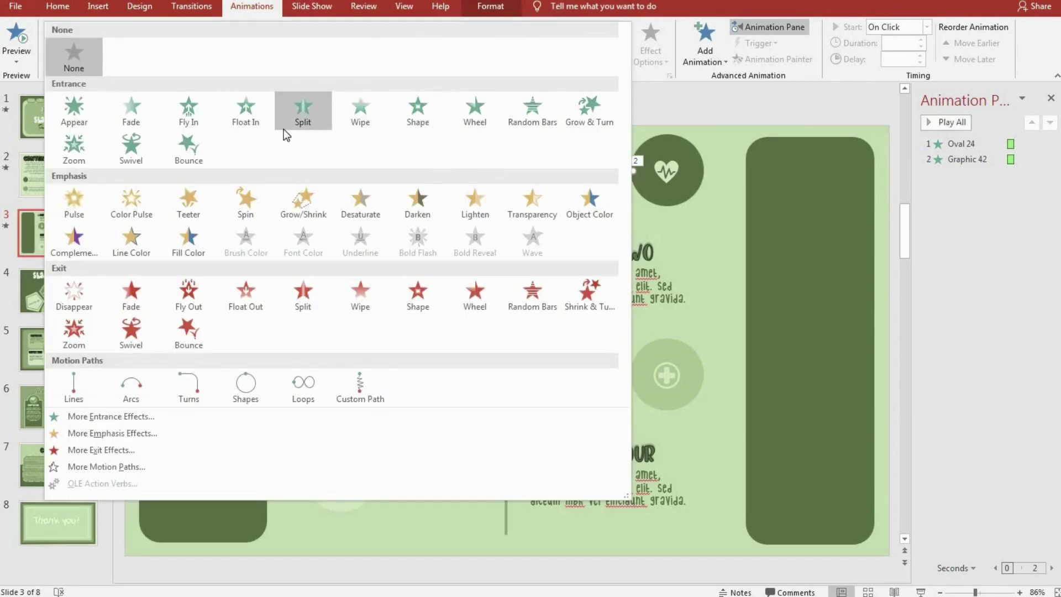
{"action": "left_click", "coordinate": [385, 119]}
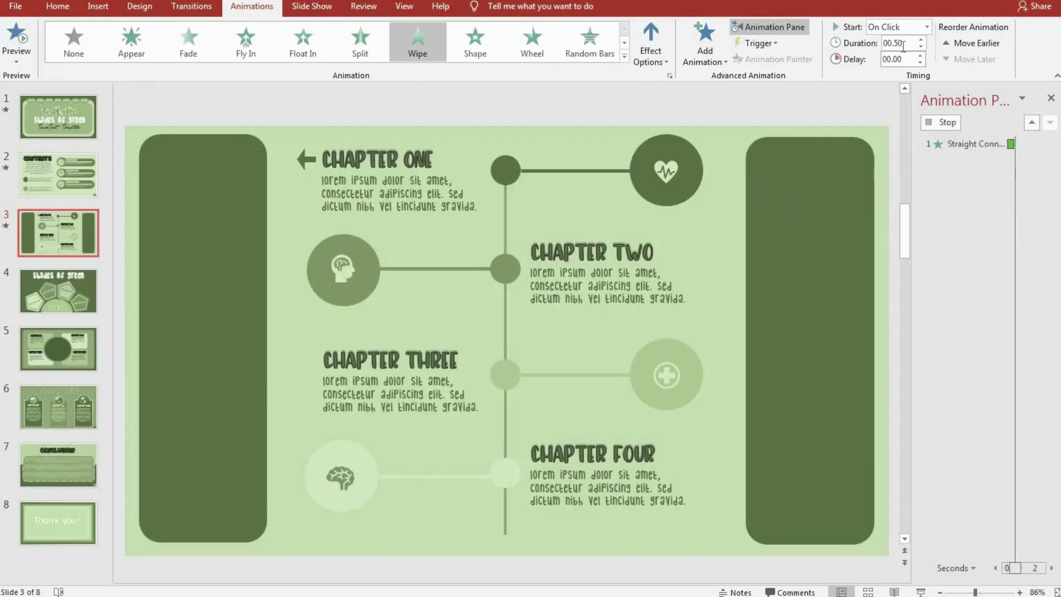
{"action": "left_click", "coordinate": [647, 41]}
{"action": "left_click", "coordinate": [664, 152]}
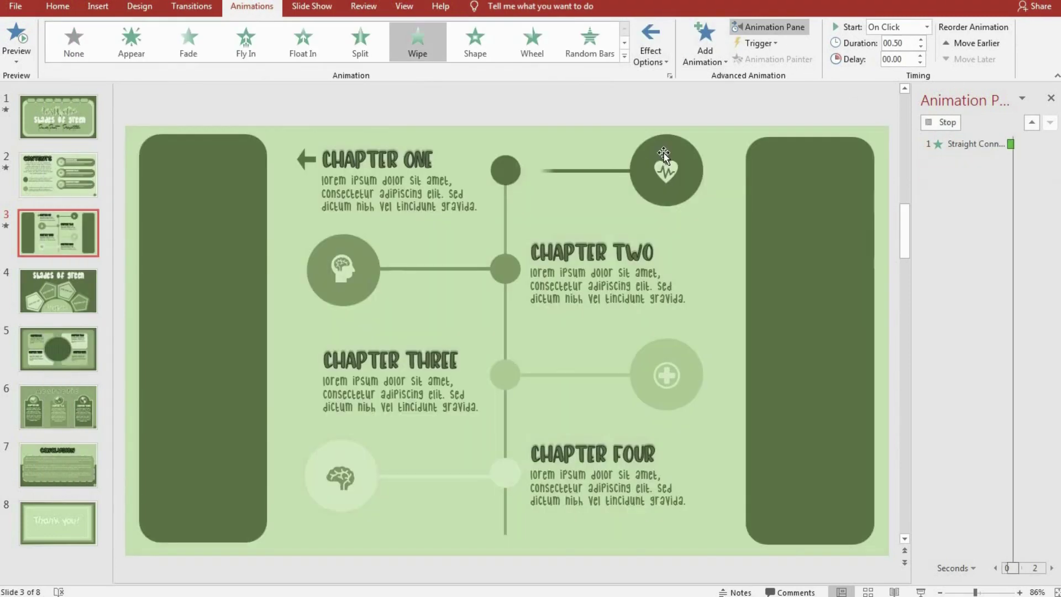
{"action": "left_click", "coordinate": [901, 43]}
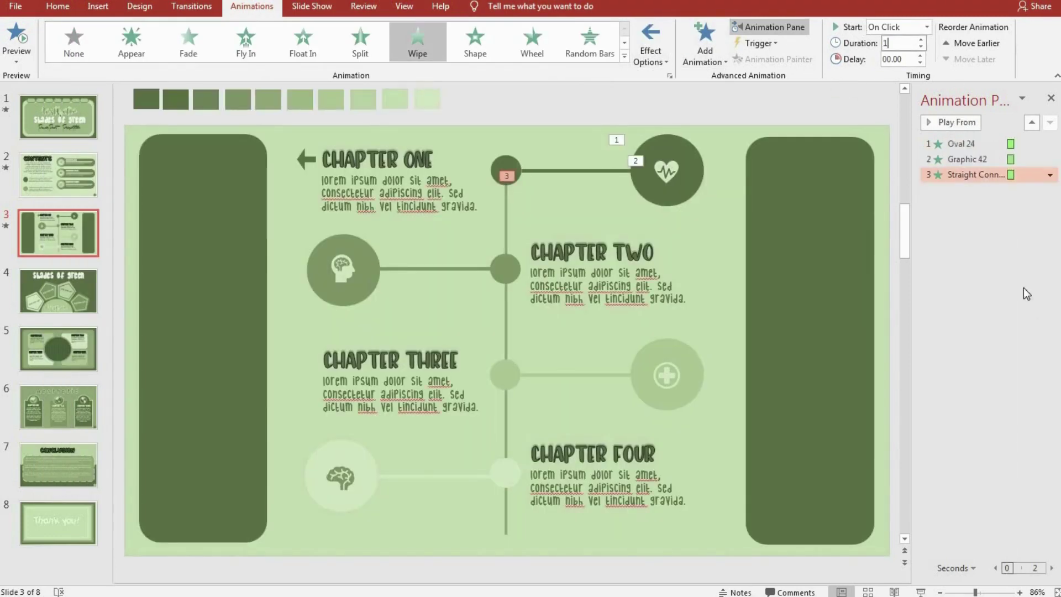
Give the small top timeline dot a Fade entrance
{"action": "left_click", "coordinate": [946, 122]}
{"action": "left_click", "coordinate": [508, 166]}
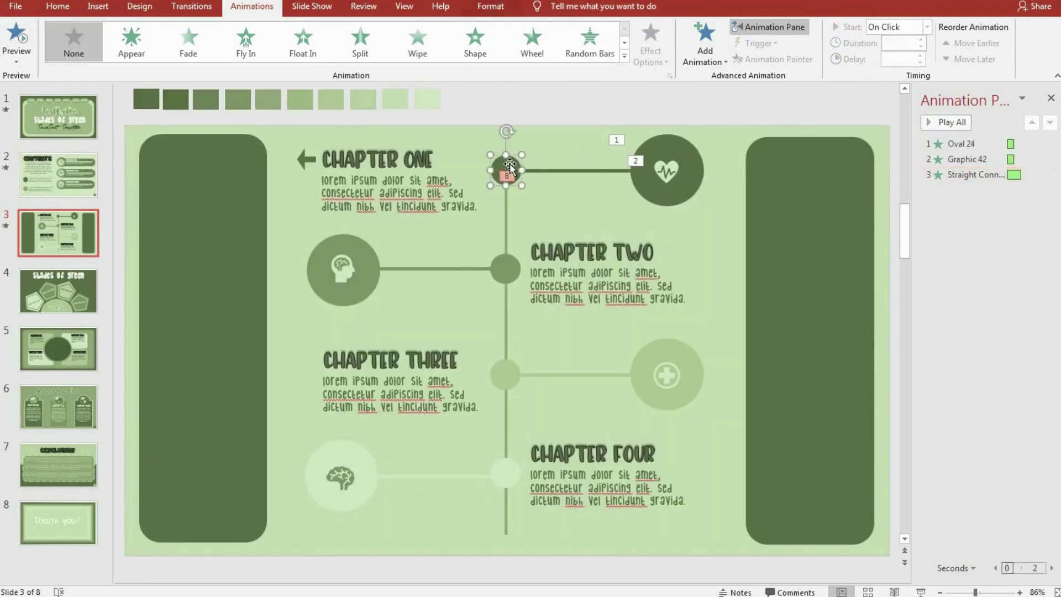
{"action": "left_click", "coordinate": [188, 42]}
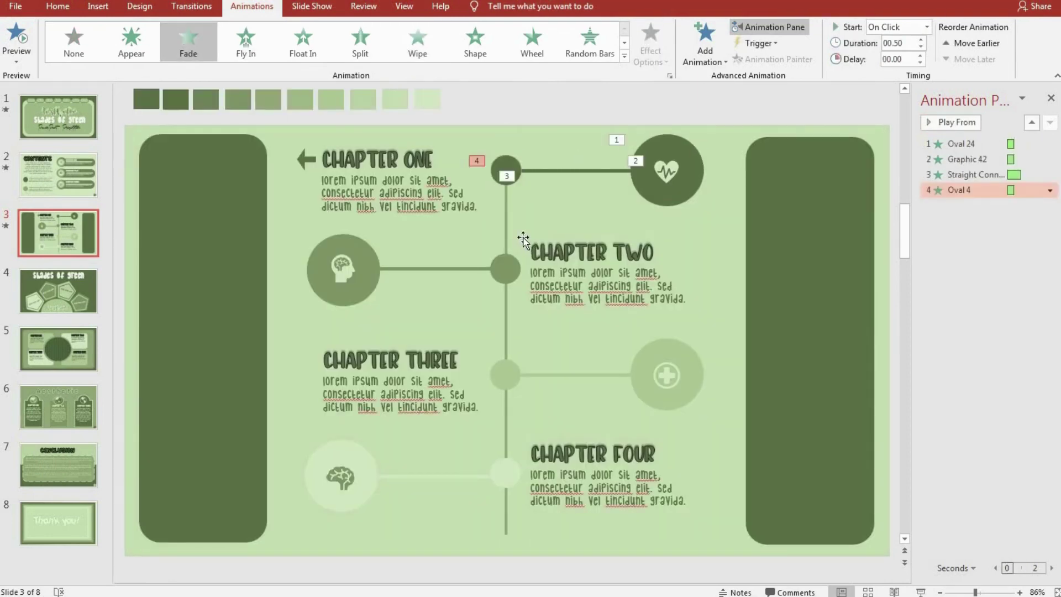
{"action": "left_click", "coordinate": [506, 221]}
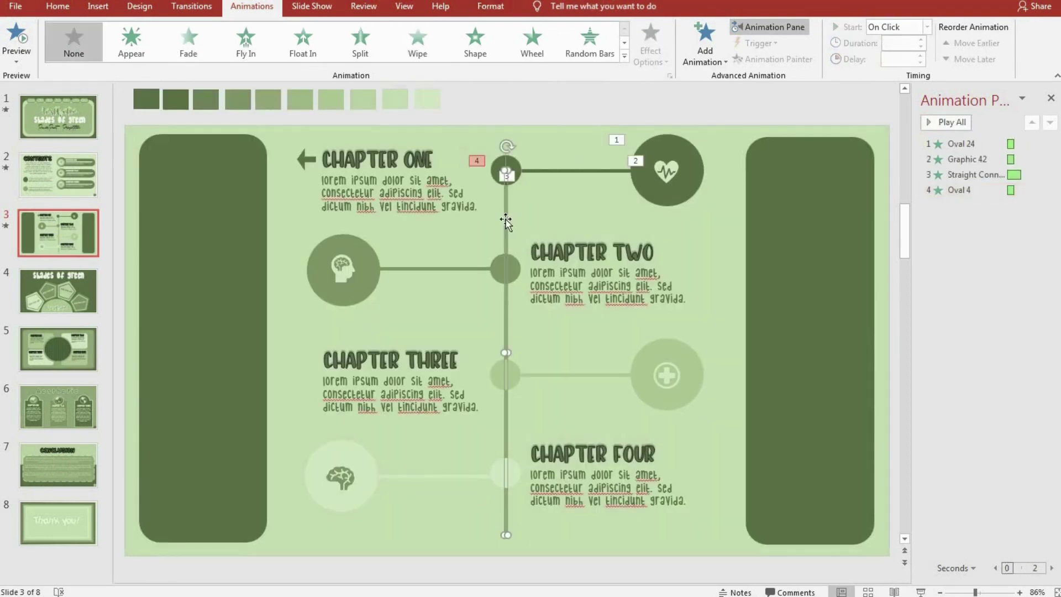
Make the first vertical timeline line wipe in from the top
{"action": "left_click", "coordinate": [617, 50]}
{"action": "left_click", "coordinate": [191, 6]}
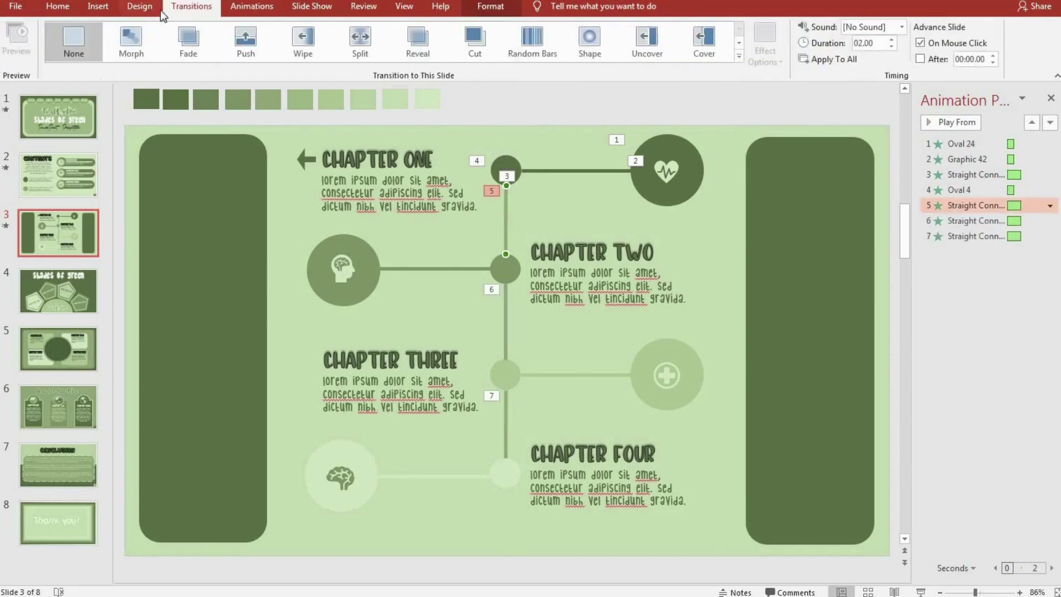
{"action": "left_click", "coordinate": [140, 6]}
{"action": "left_click", "coordinate": [251, 6]}
{"action": "left_click", "coordinate": [418, 49]}
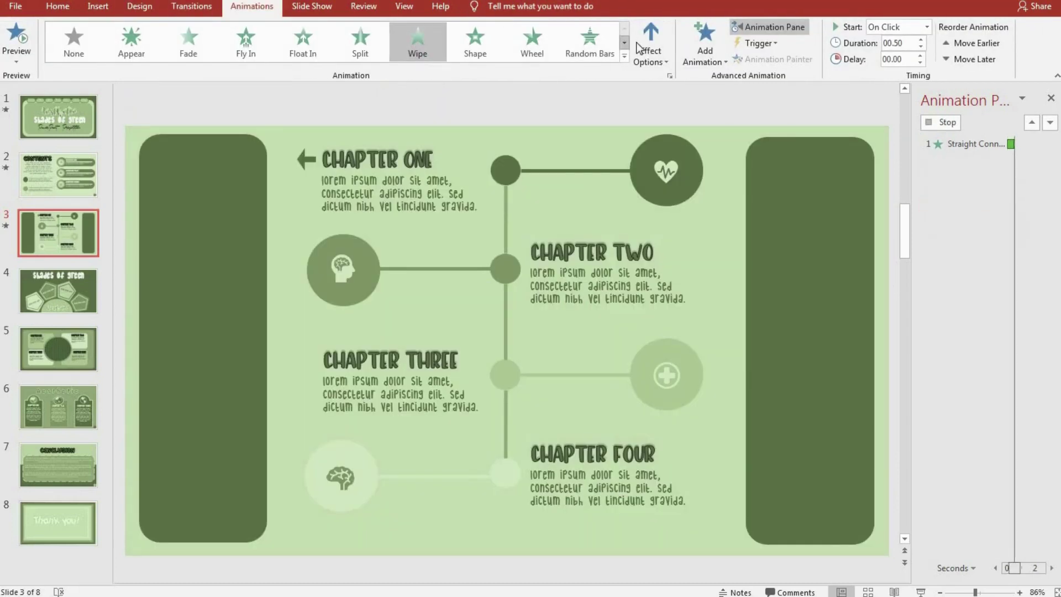
{"action": "left_click", "coordinate": [650, 50]}
{"action": "left_click", "coordinate": [687, 192]}
Fade in the Chapter Two dot and wipe its head-circle line from the right
{"action": "left_click", "coordinate": [505, 269]}
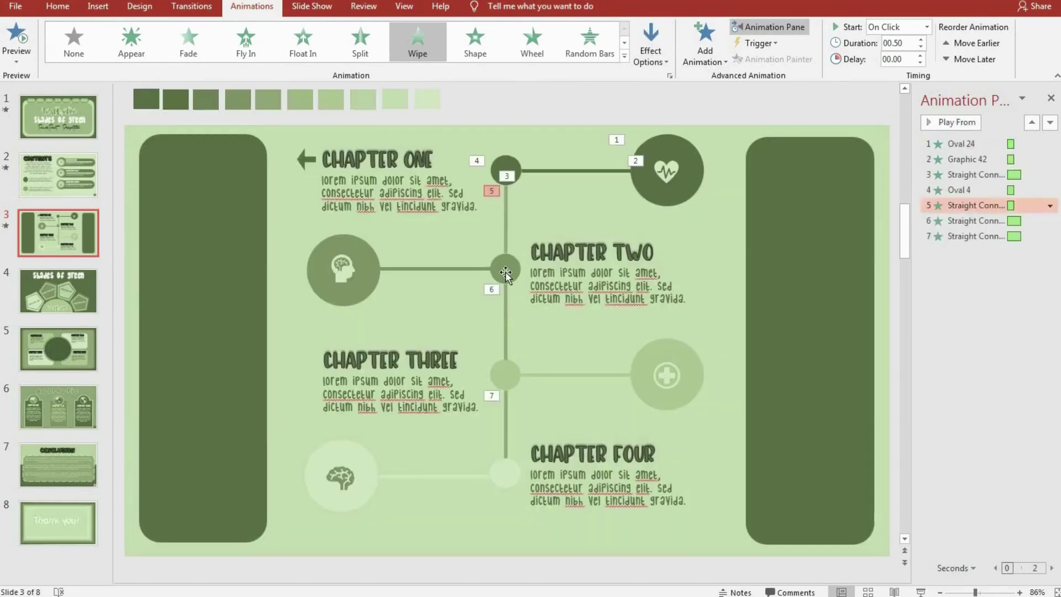
{"action": "left_click", "coordinate": [500, 168]}
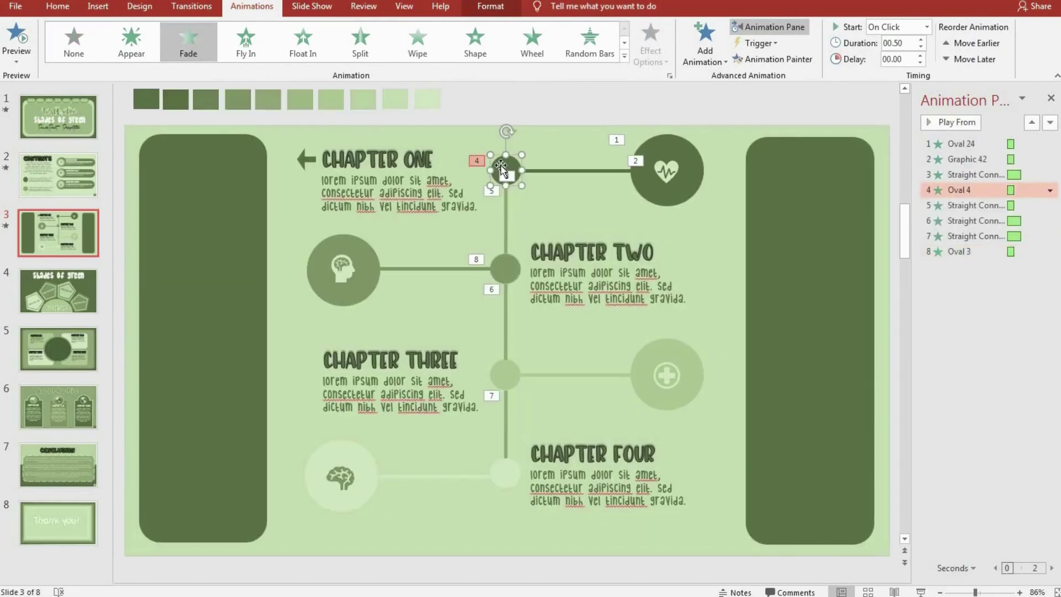
{"action": "left_click", "coordinate": [462, 269]}
{"action": "left_click", "coordinate": [237, 41]}
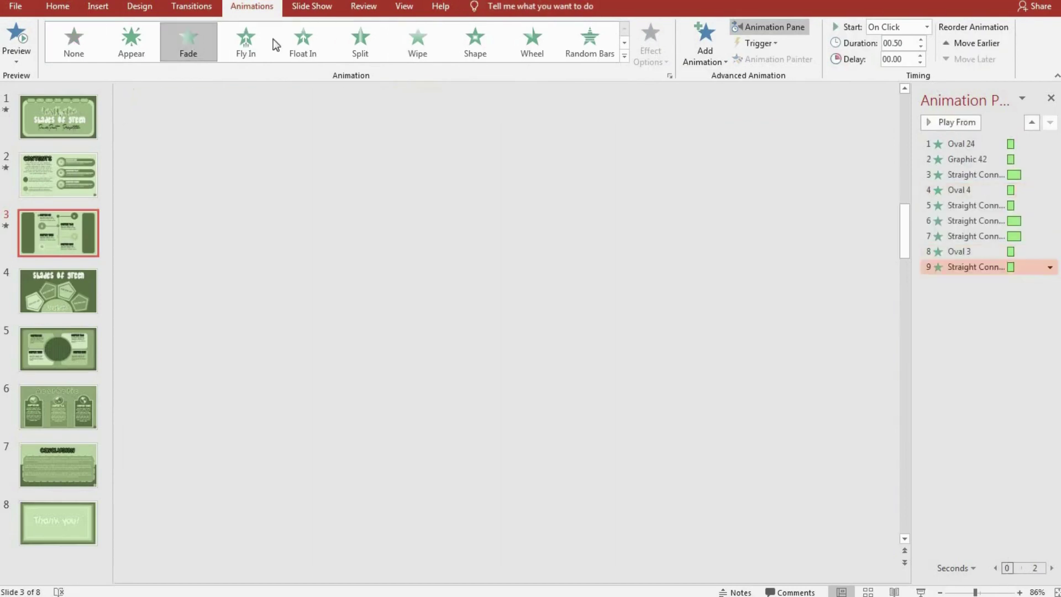
{"action": "left_click", "coordinate": [435, 35]}
{"action": "left_click", "coordinate": [650, 47]}
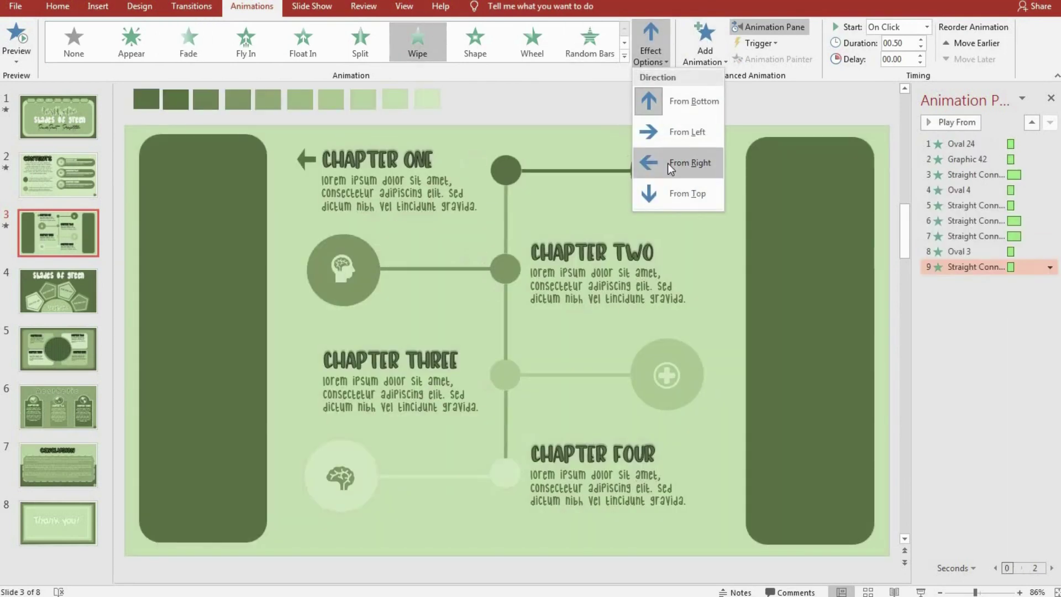
{"action": "left_click", "coordinate": [694, 160]}
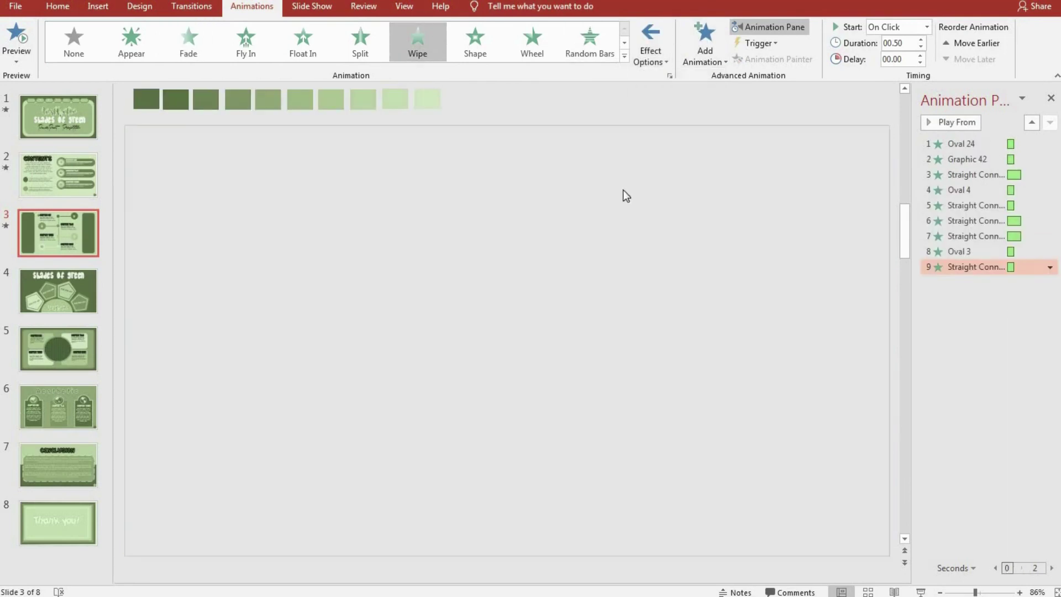
Give the head circle a Fade entrance and the head icon a Zoom
{"action": "left_click", "coordinate": [356, 244]}
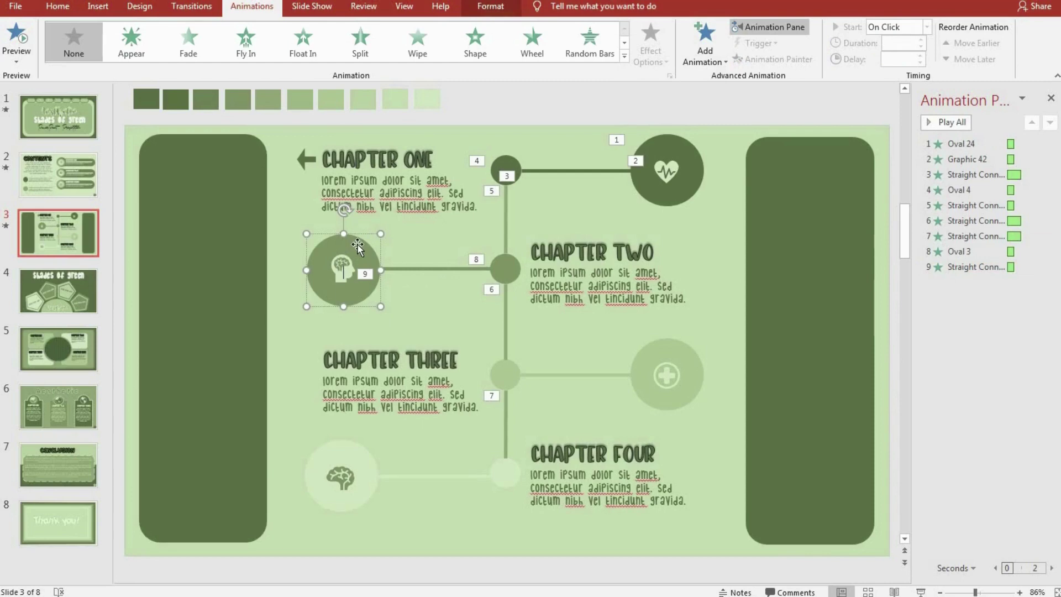
{"action": "left_click", "coordinate": [191, 45]}
{"action": "left_click", "coordinate": [340, 264]}
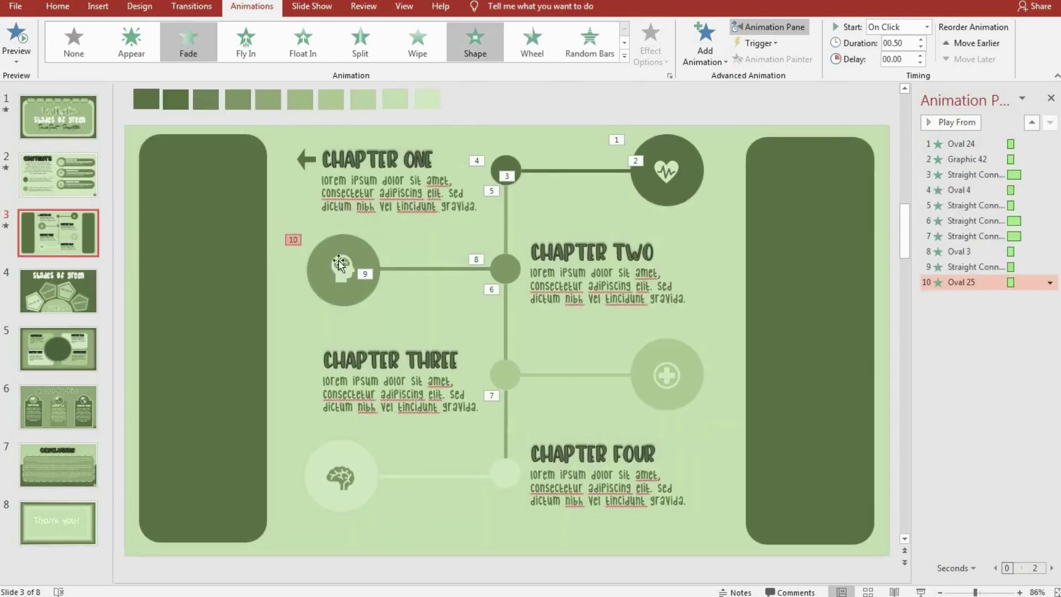
{"action": "left_click", "coordinate": [624, 56]}
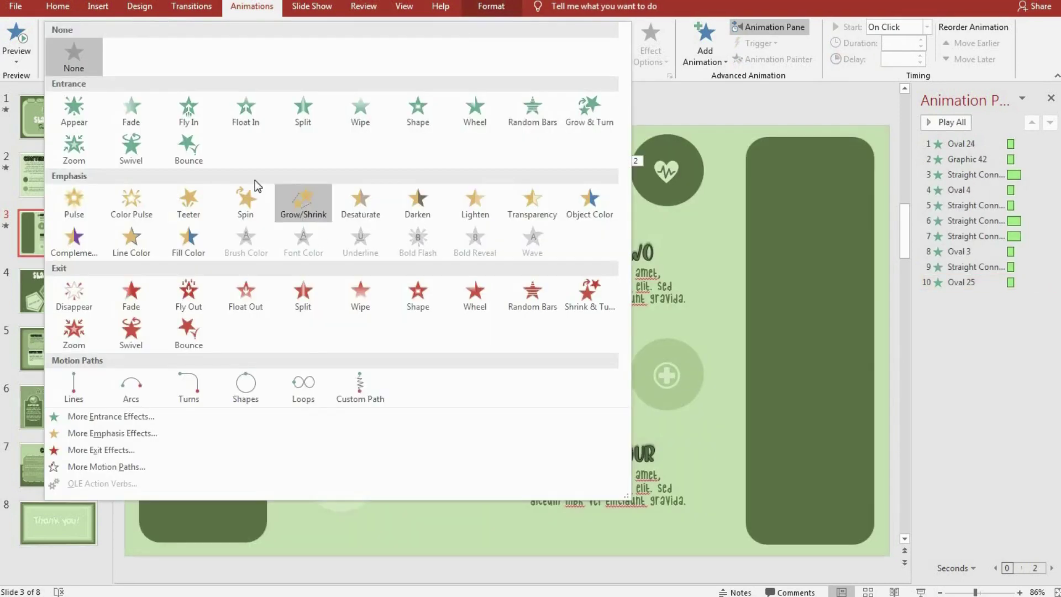
{"action": "left_click", "coordinate": [73, 148]}
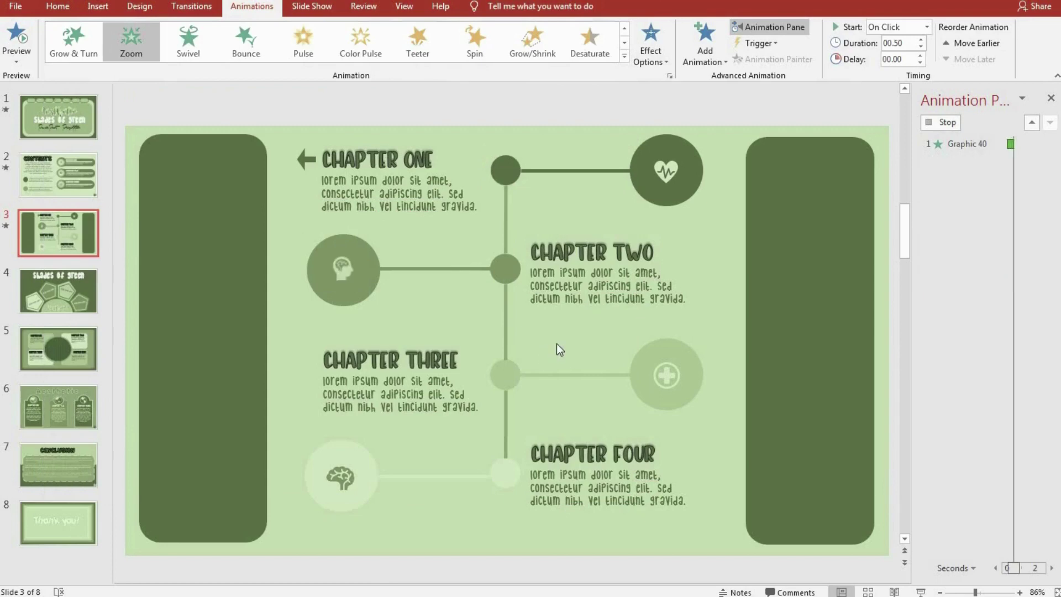
Wipe the line below Chapter Two from the top; make the Chapter Three dot Appear
{"action": "left_click", "coordinate": [506, 325]}
{"action": "left_click", "coordinate": [429, 47]}
{"action": "left_click", "coordinate": [650, 47]}
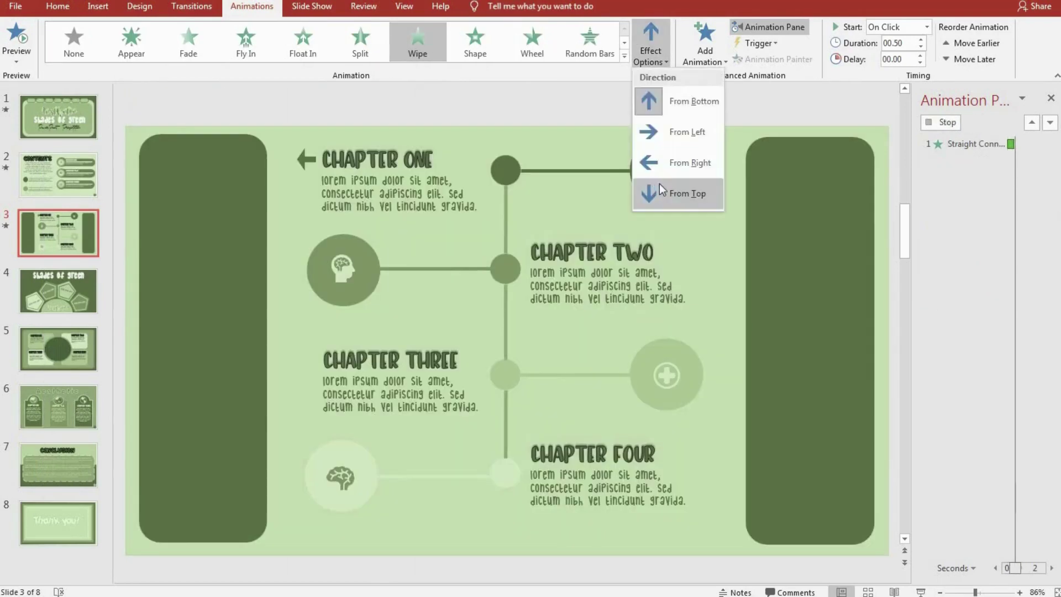
{"action": "left_click", "coordinate": [659, 188]}
{"action": "left_click", "coordinate": [508, 381]}
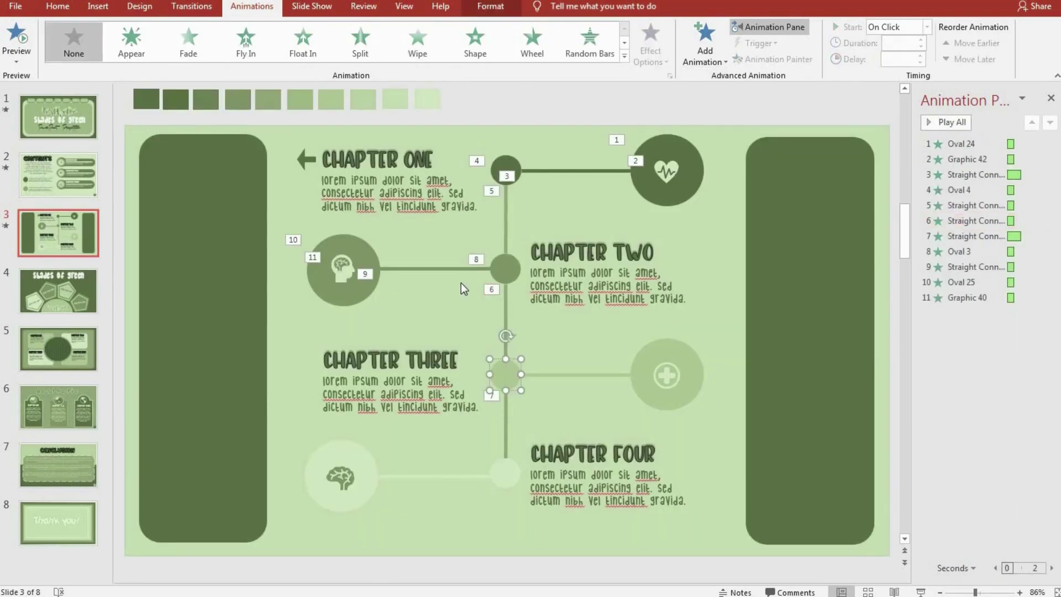
{"action": "left_click", "coordinate": [422, 46]}
{"action": "left_click", "coordinate": [131, 41]}
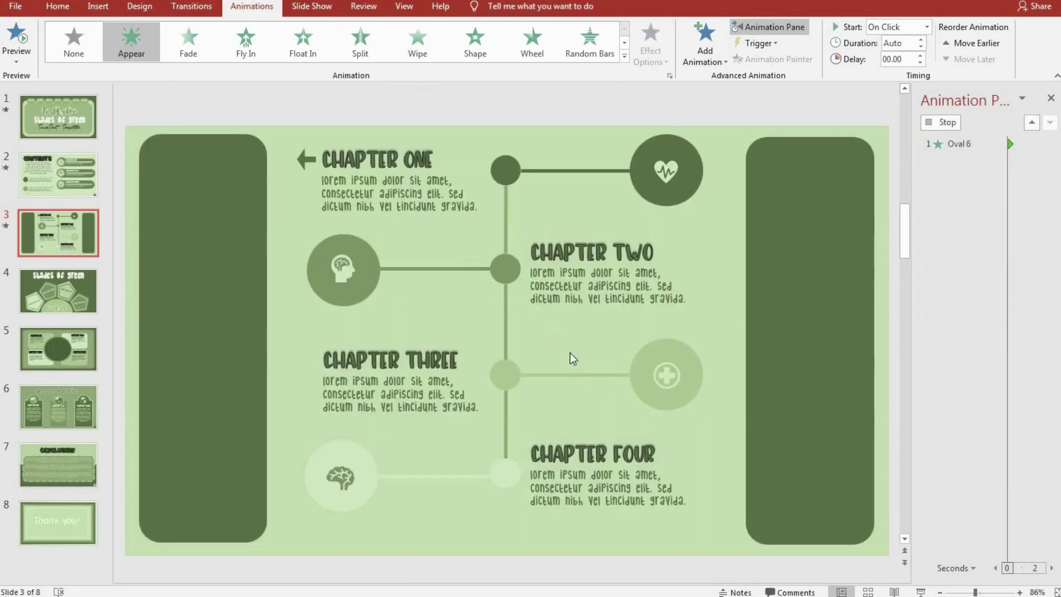
Wipe the plus-circle line from the left, fade the plus circle, zoom the plus icon
{"action": "left_click", "coordinate": [564, 374]}
{"action": "left_click", "coordinate": [417, 41]}
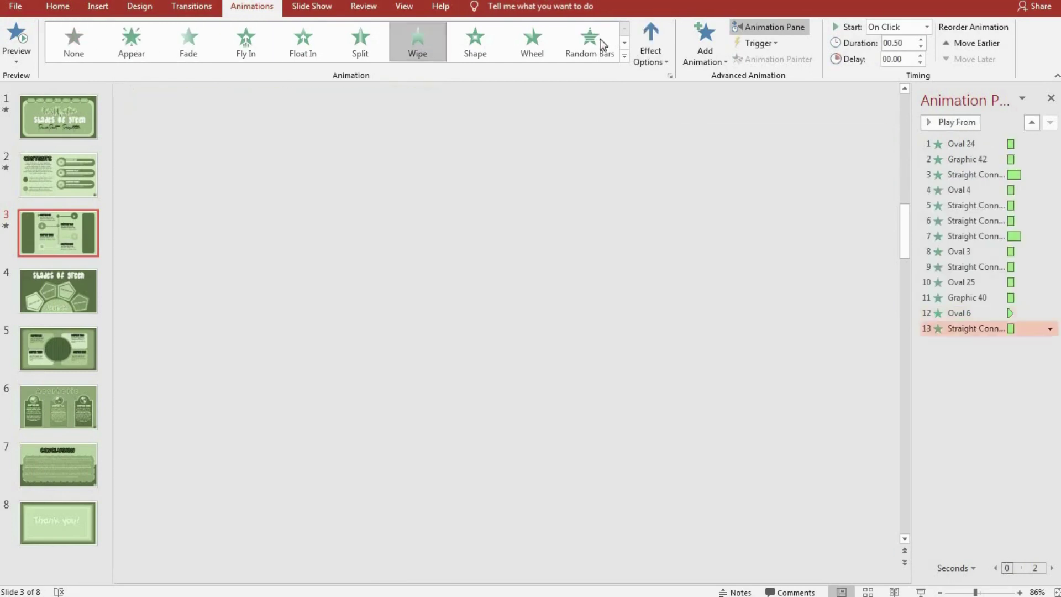
{"action": "left_click", "coordinate": [650, 44]}
{"action": "left_click", "coordinate": [678, 163]}
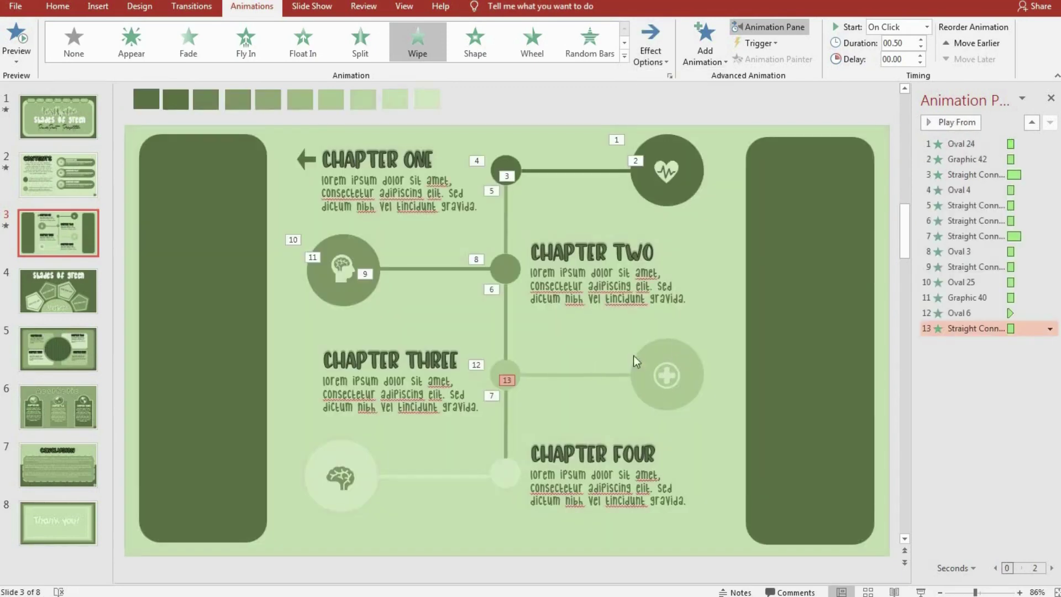
{"action": "left_click", "coordinate": [657, 368]}
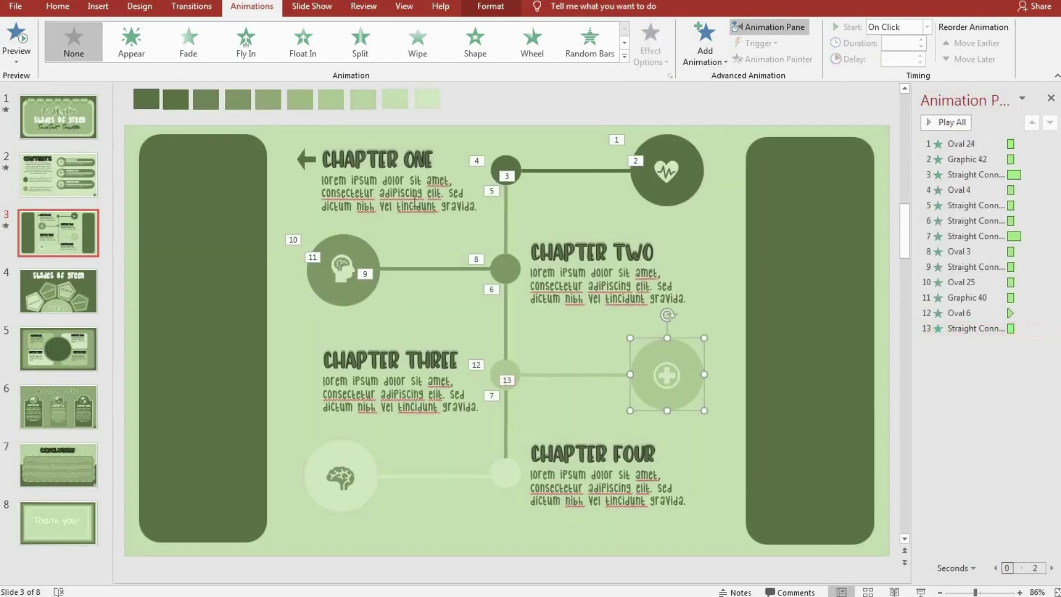
{"action": "left_click", "coordinate": [188, 42]}
{"action": "left_click", "coordinate": [670, 374]}
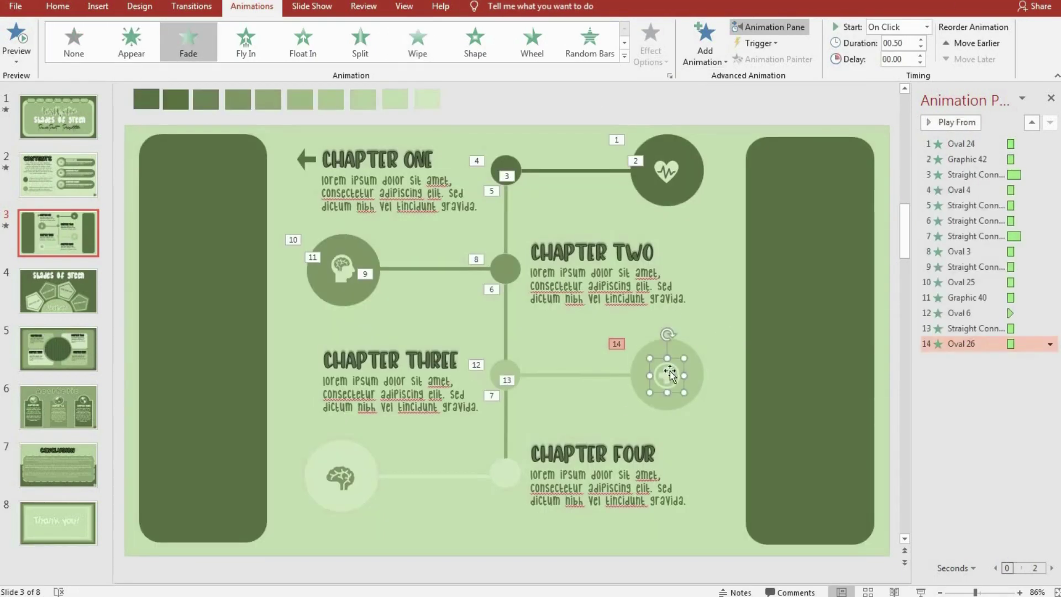
{"action": "left_click", "coordinate": [624, 55]}
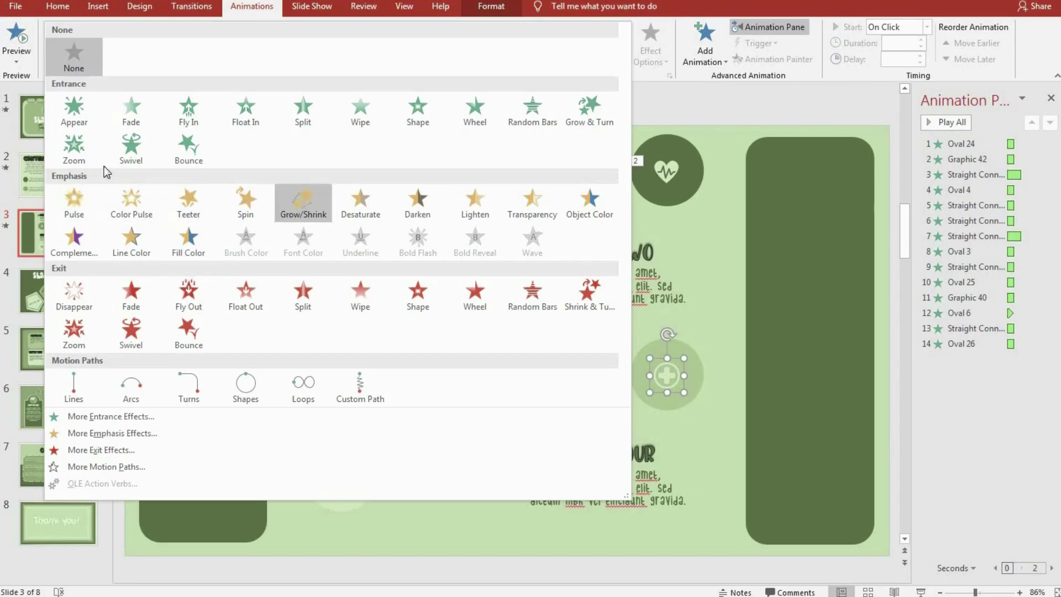
{"action": "left_click", "coordinate": [74, 146]}
Wipe the line below Chapter Three from the top and fade in the Chapter Four dot
{"action": "left_click", "coordinate": [504, 422]}
{"action": "left_click", "coordinate": [417, 41]}
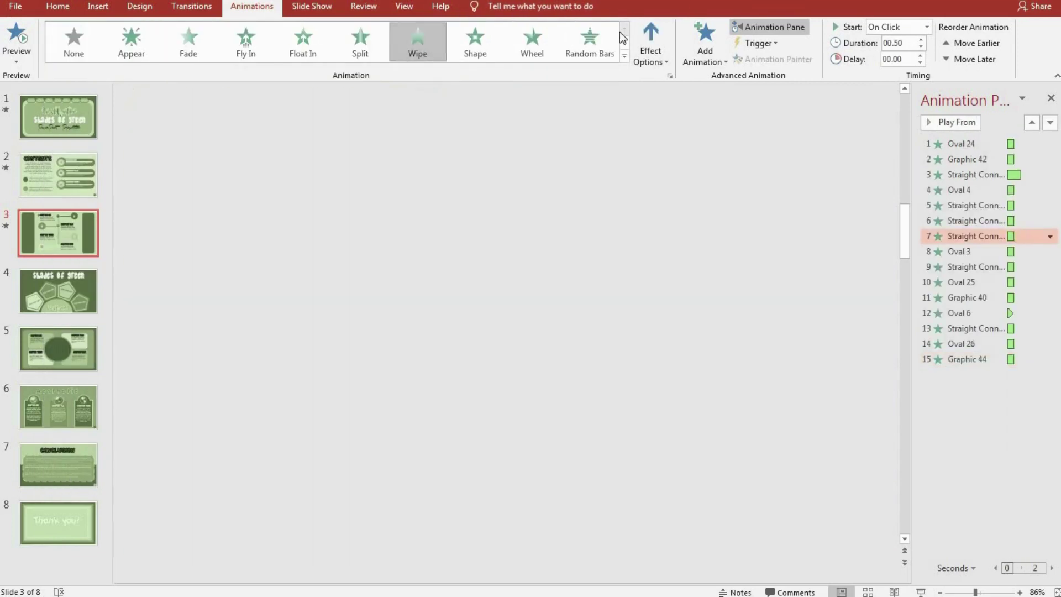
{"action": "left_click", "coordinate": [650, 49]}
{"action": "left_click", "coordinate": [666, 192]}
{"action": "left_click", "coordinate": [504, 473]}
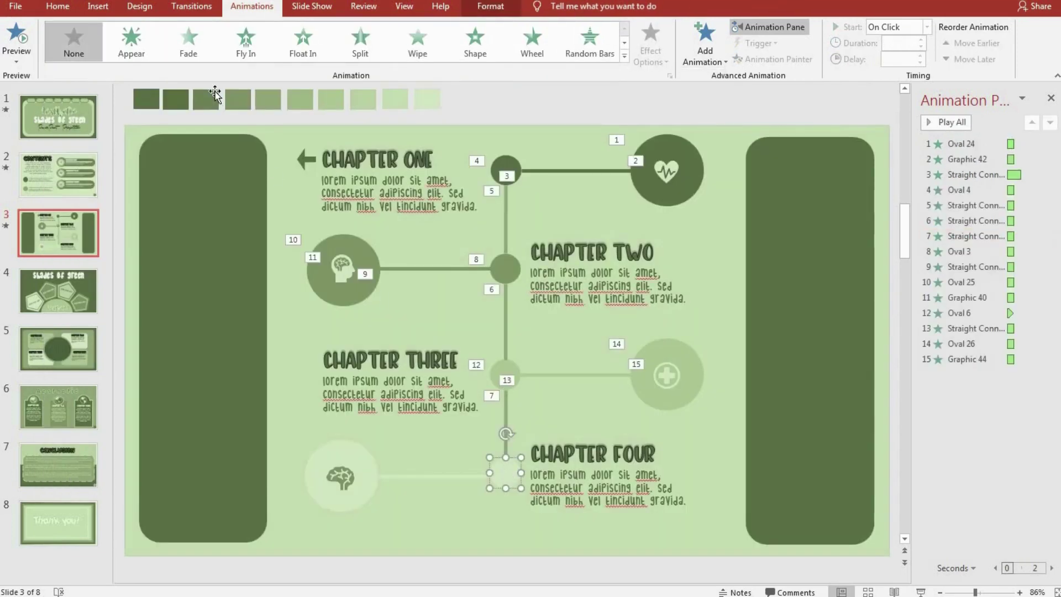
{"action": "left_click", "coordinate": [188, 41]}
Wipe the brain-circle line from the right, fade the brain circle, zoom the brain icon
{"action": "left_click", "coordinate": [460, 477]}
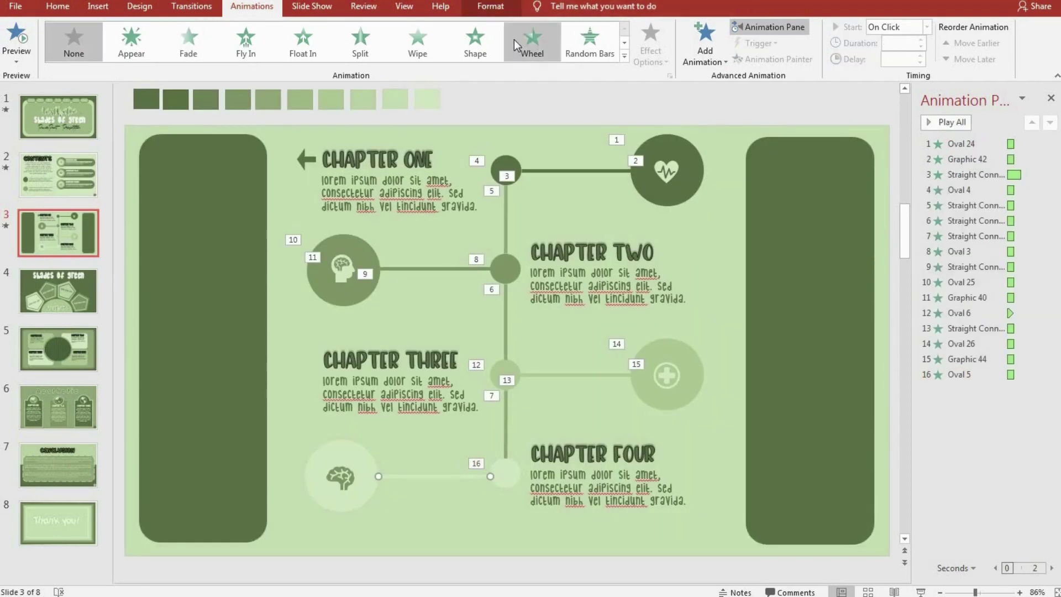
{"action": "left_click", "coordinate": [423, 41]}
{"action": "left_click", "coordinate": [650, 50]}
{"action": "left_click", "coordinate": [676, 193]}
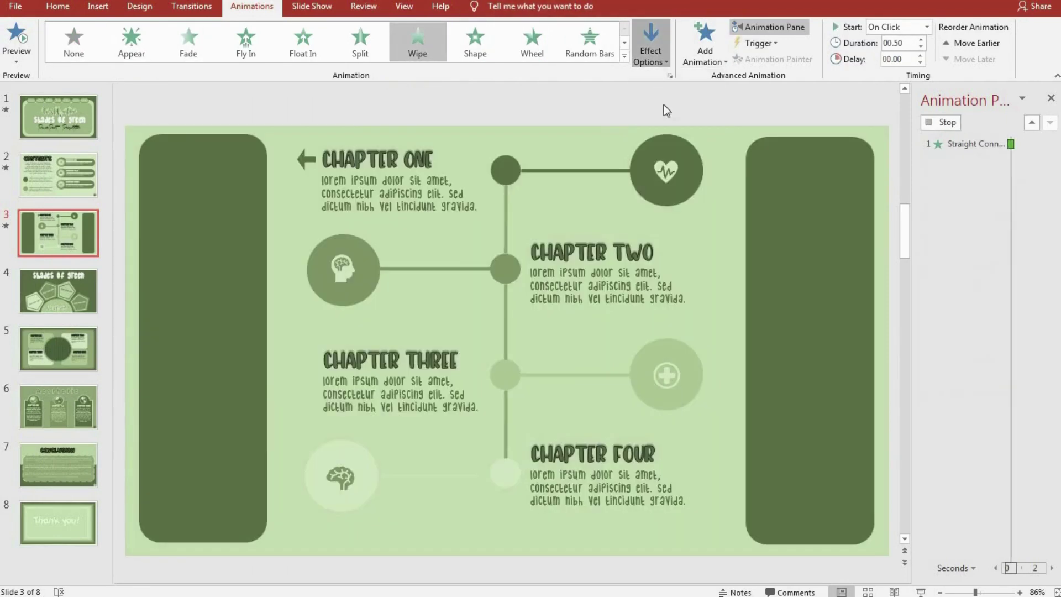
{"action": "left_click", "coordinate": [650, 50]}
{"action": "left_click", "coordinate": [665, 164]}
{"action": "left_click", "coordinate": [341, 475]}
{"action": "left_click", "coordinate": [187, 42]}
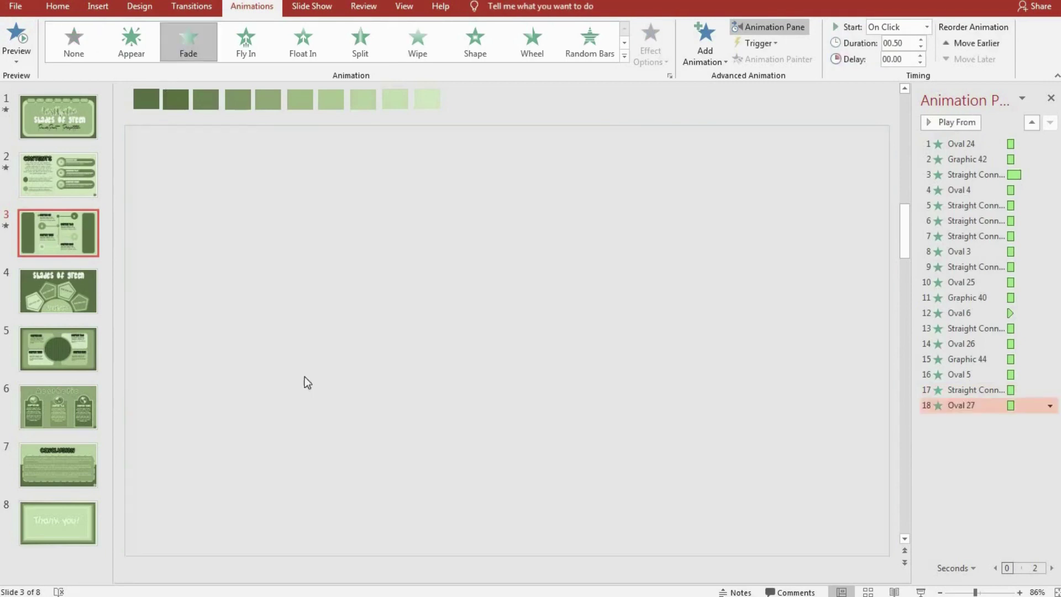
{"action": "left_click", "coordinate": [343, 476]}
{"action": "left_click", "coordinate": [625, 56]}
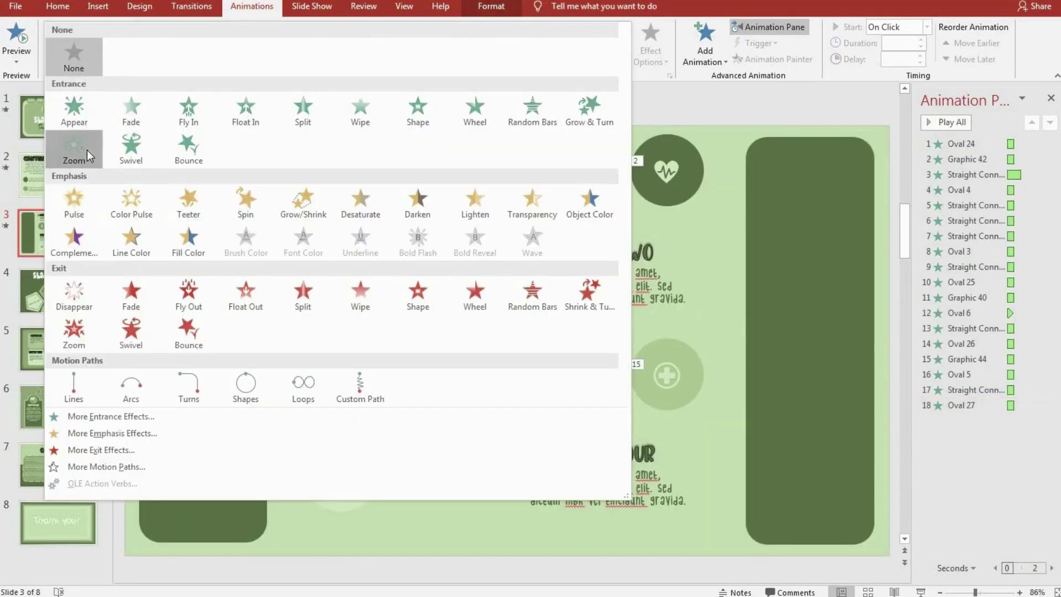
{"action": "left_click", "coordinate": [133, 144]}
{"action": "left_click", "coordinate": [585, 405]}
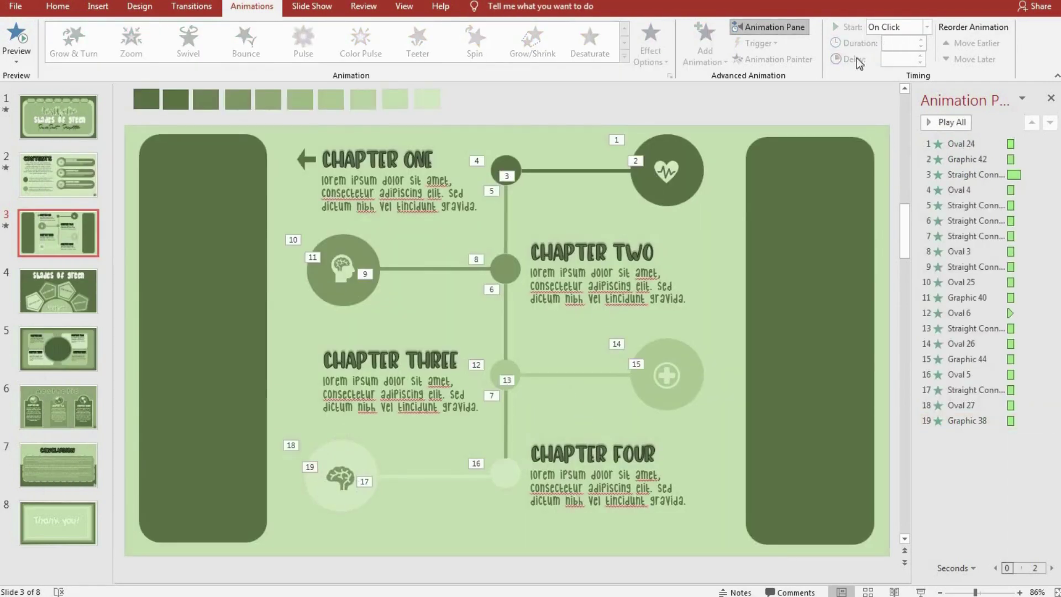
Move the Graphic 38 animation earlier in the order and preview all the slide's animations
{"action": "left_click", "coordinate": [920, 121]}
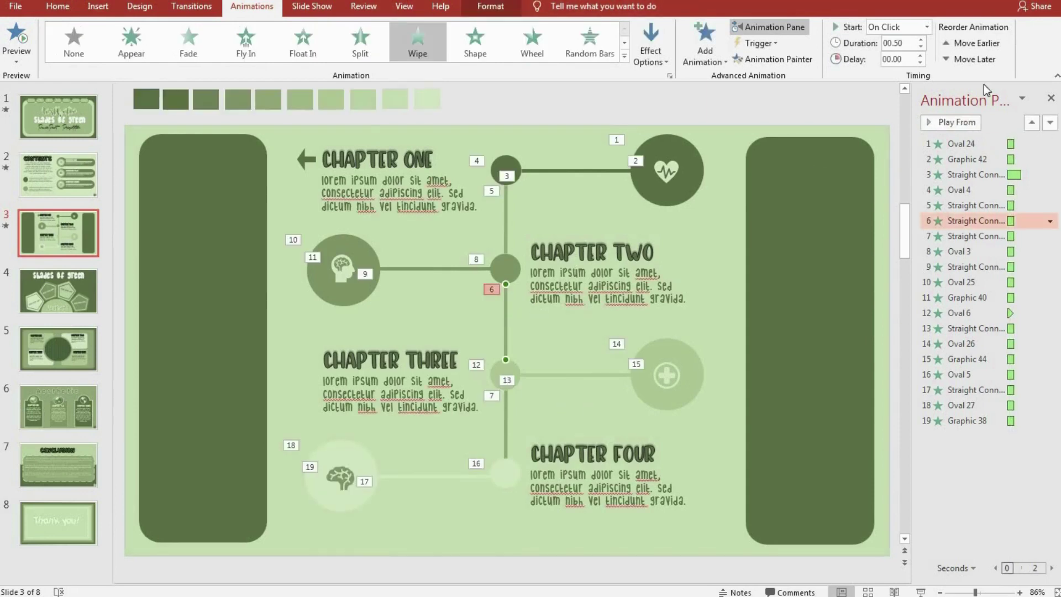
{"action": "left_click", "coordinate": [923, 120]}
{"action": "left_click", "coordinate": [927, 121]}
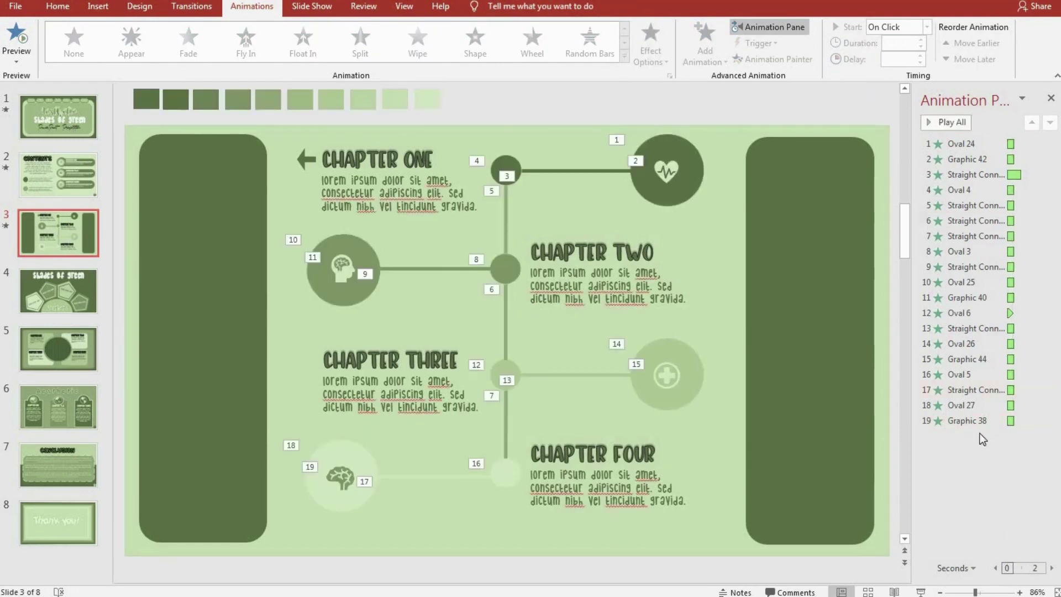
{"action": "left_click_drag", "start_coordinate": [967, 420], "coordinate": [970, 374]}
{"action": "left_click", "coordinate": [973, 205]}
{"action": "key", "text": "ctrl+a"}
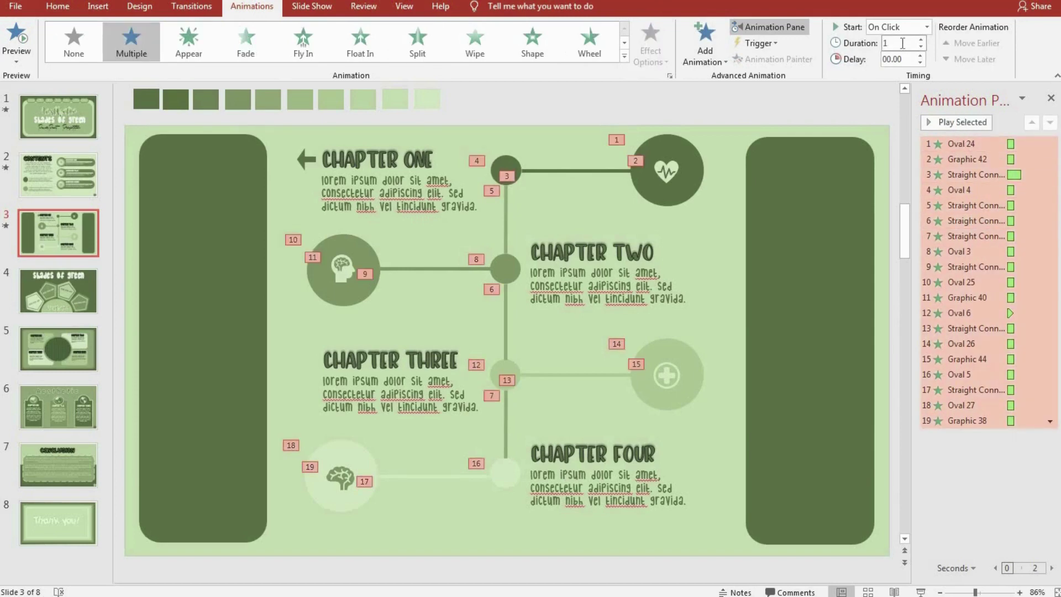
{"action": "left_click", "coordinate": [938, 121]}
Switch the small junction oval (Oval 6) to a Fade entrance and play all 19 animations
{"action": "left_click", "coordinate": [964, 312]}
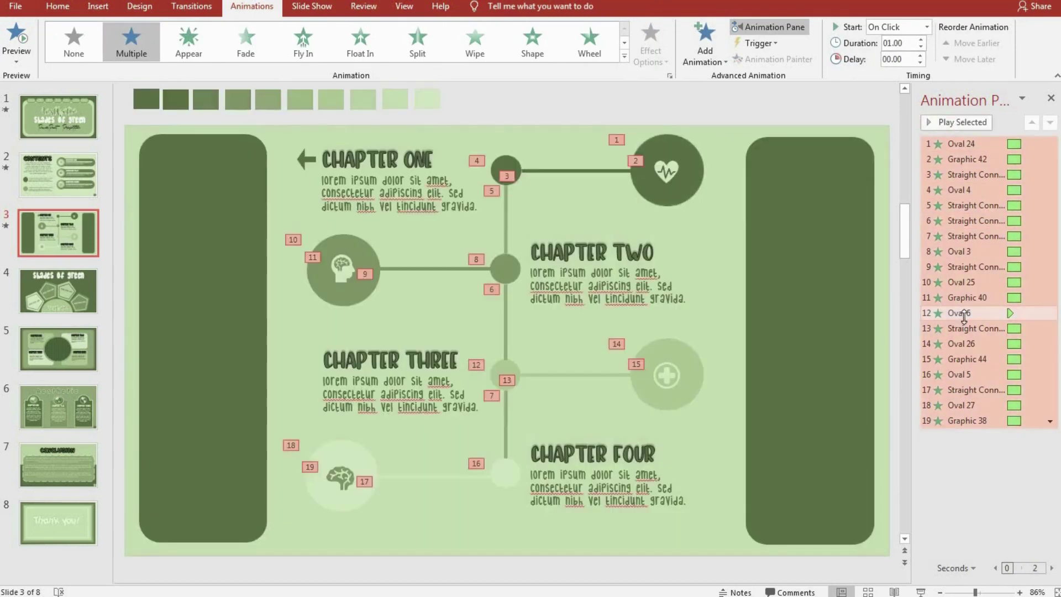
{"action": "left_click", "coordinate": [964, 312]}
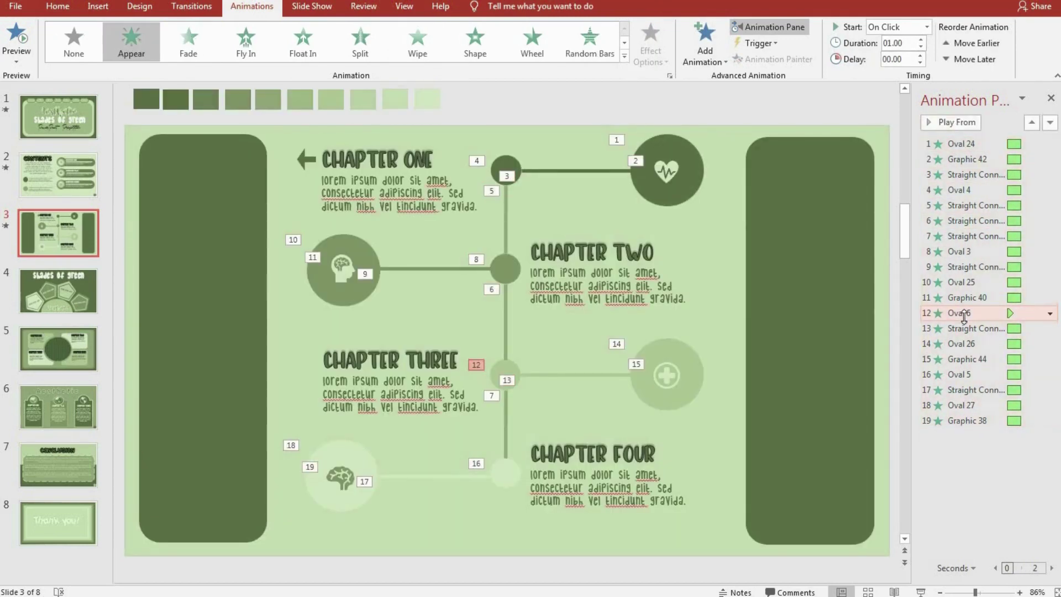
{"action": "left_click", "coordinate": [506, 271]}
{"action": "left_click", "coordinate": [498, 366]}
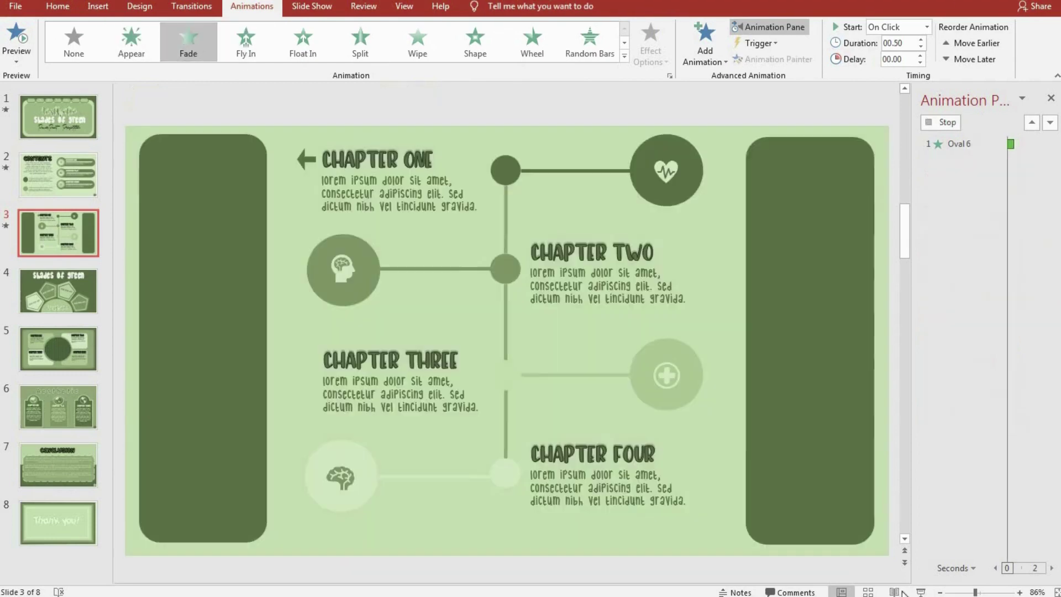
{"action": "left_click", "coordinate": [708, 470]}
{"action": "left_click", "coordinate": [983, 309]}
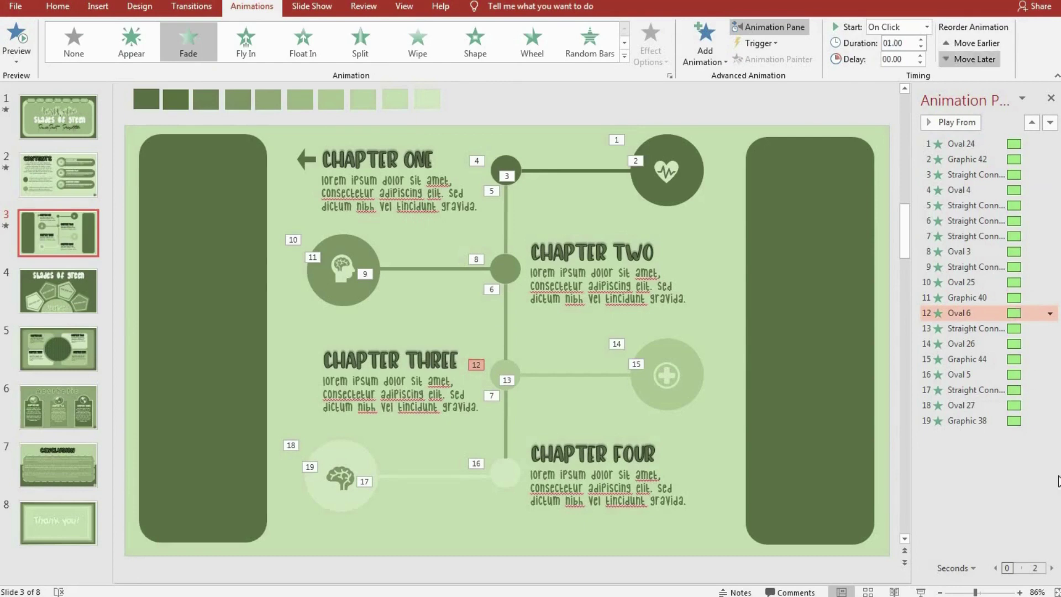
{"action": "left_click", "coordinate": [1009, 465]}
{"action": "left_click", "coordinate": [942, 122]}
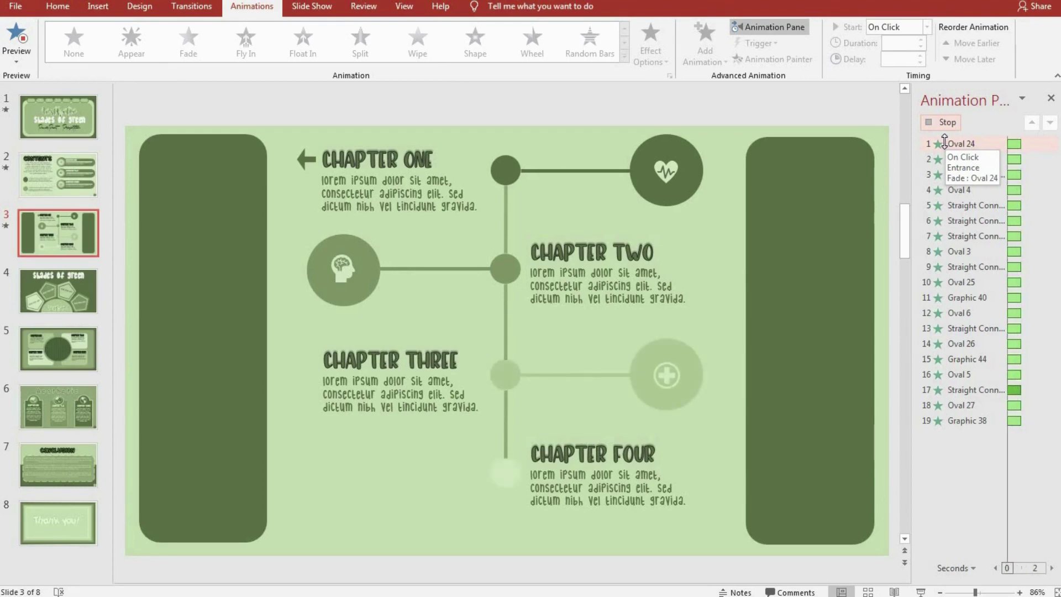
Give the CHAPTER ONE title a Float In entrance effect
{"action": "left_click", "coordinate": [503, 472]}
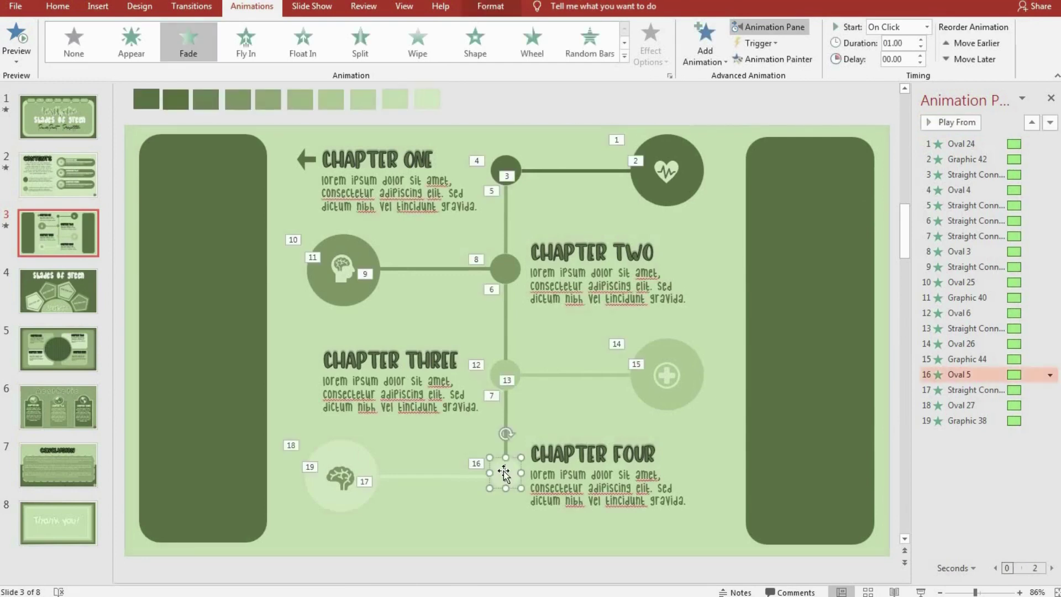
{"action": "left_click", "coordinate": [441, 467]}
{"action": "left_click", "coordinate": [347, 142]}
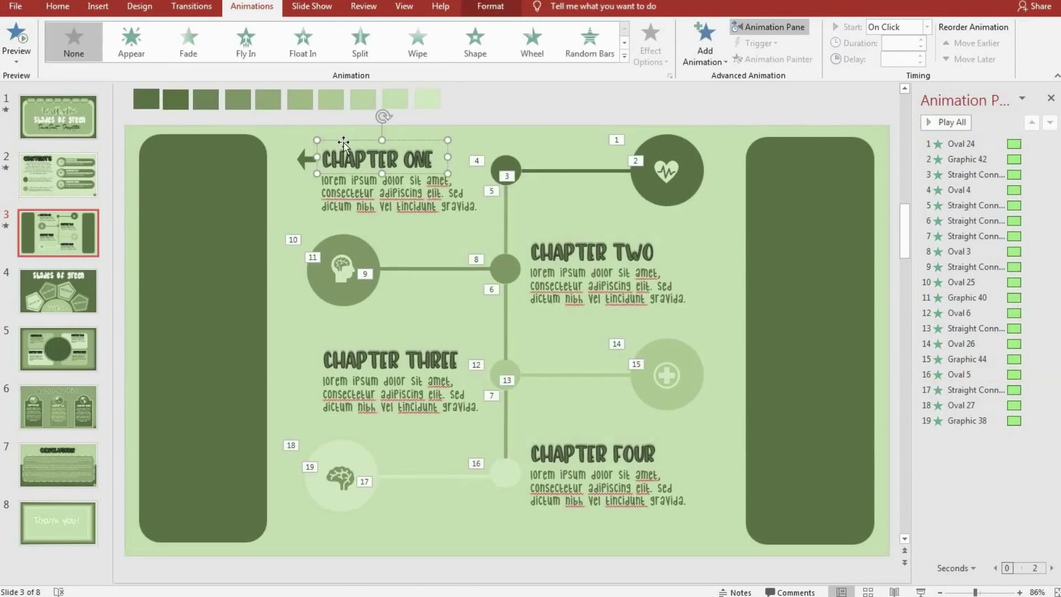
{"action": "left_click", "coordinate": [239, 43]}
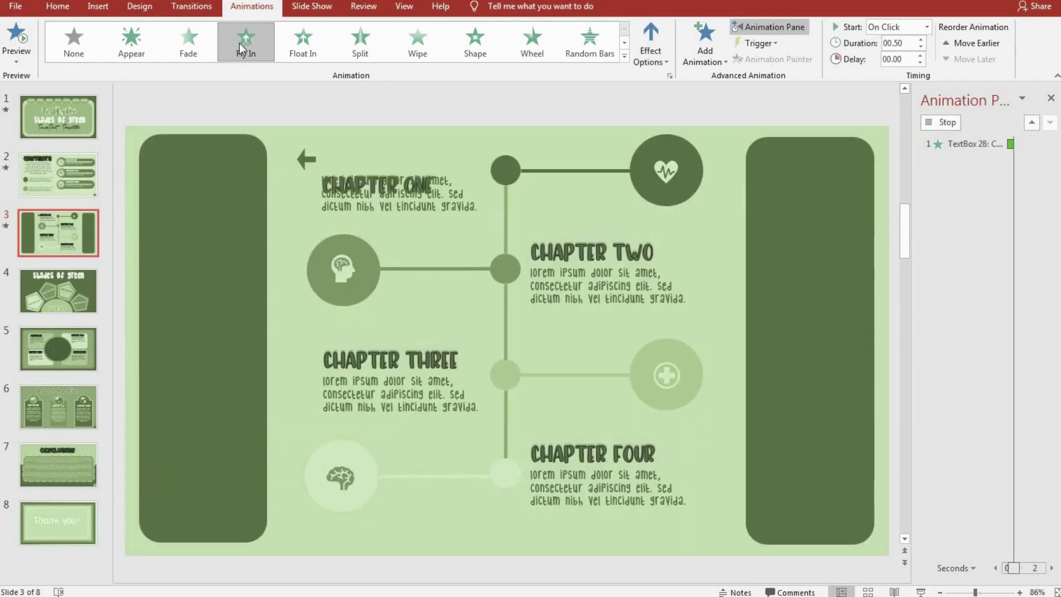
{"action": "left_click", "coordinate": [296, 45]}
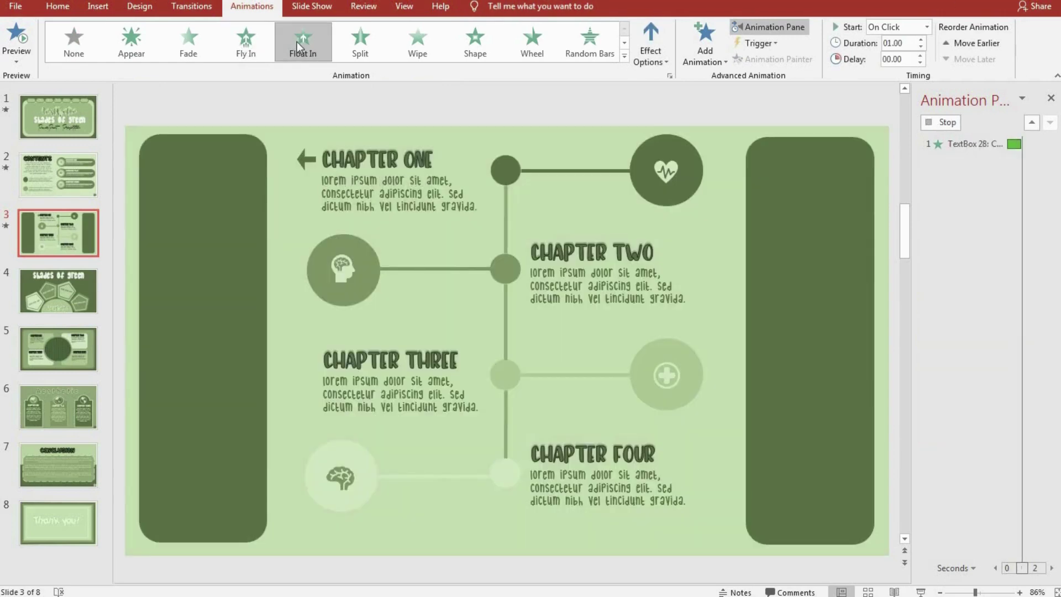
Make the arrow beside CHAPTER ONE wipe in from the right
{"action": "left_click", "coordinate": [305, 159]}
{"action": "left_click", "coordinate": [417, 39]}
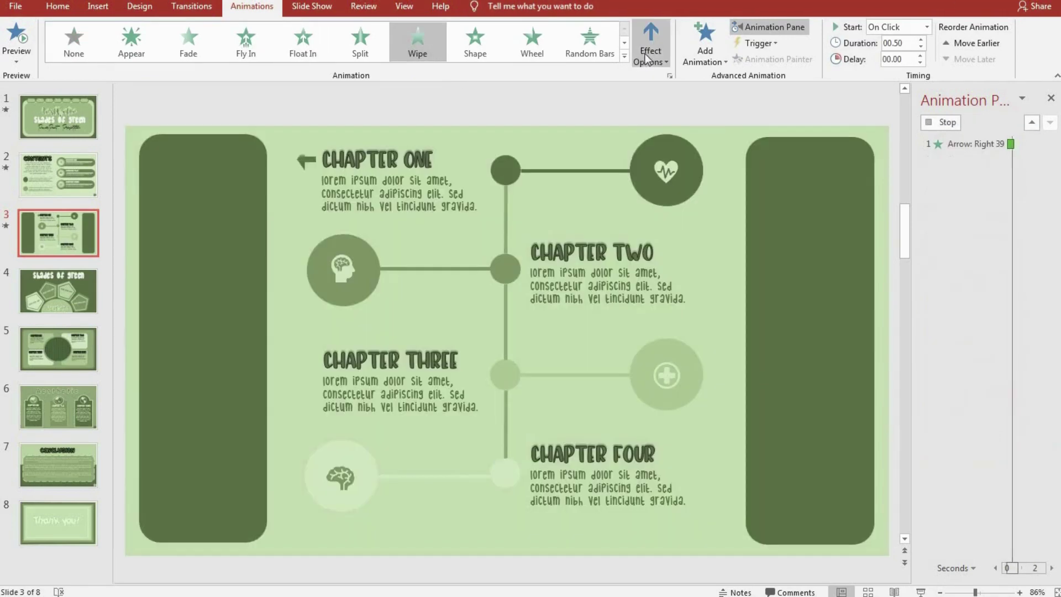
{"action": "left_click", "coordinate": [650, 55]}
{"action": "left_click", "coordinate": [669, 160]}
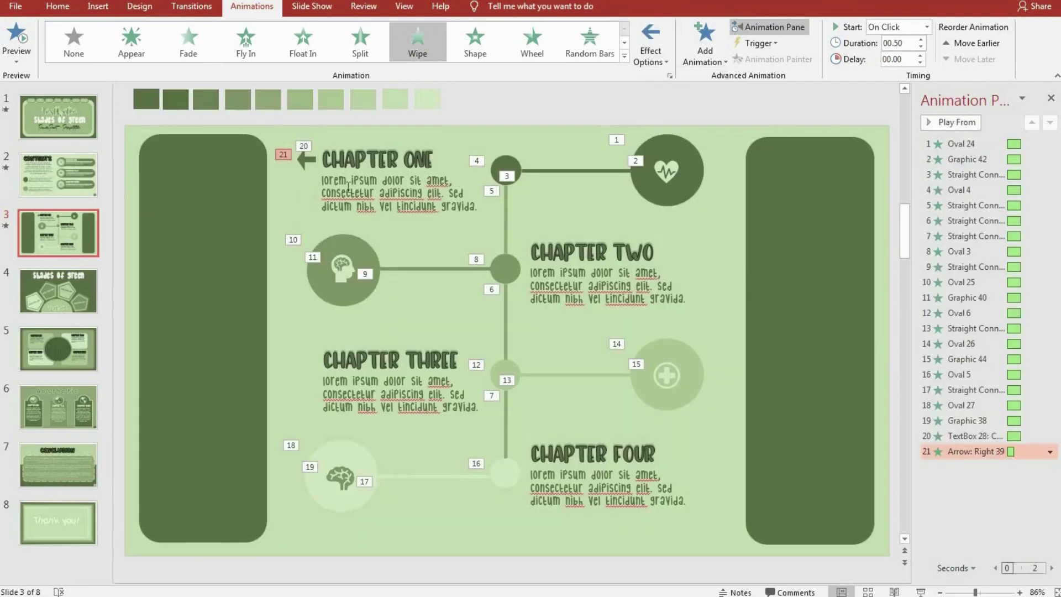
Make the CHAPTER ONE body text peek in from the top
{"action": "left_click", "coordinate": [346, 193]}
{"action": "left_click", "coordinate": [624, 55]}
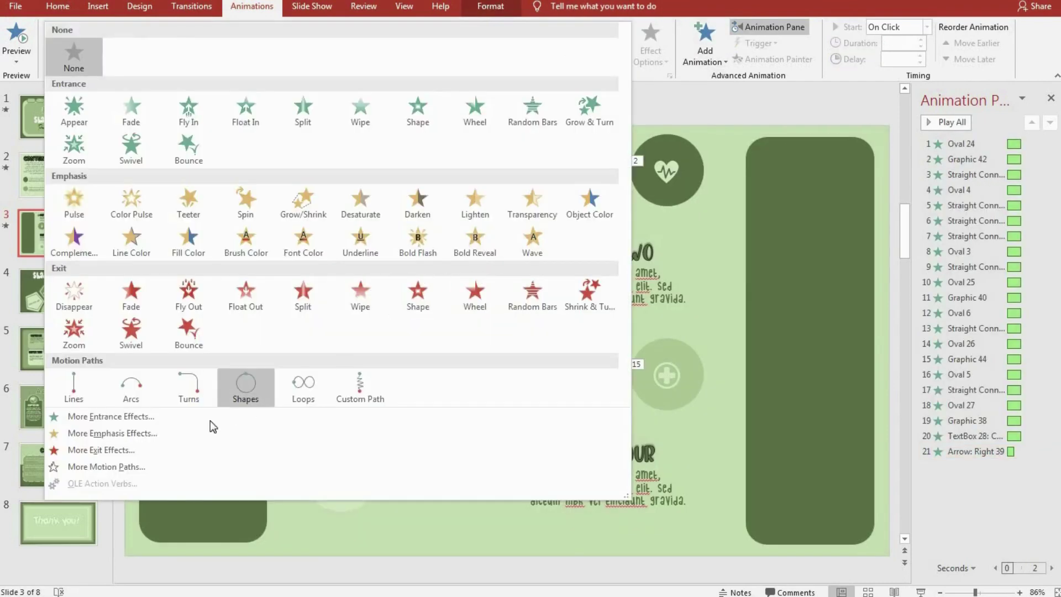
{"action": "left_click", "coordinate": [105, 416]}
{"action": "left_click", "coordinate": [480, 237]}
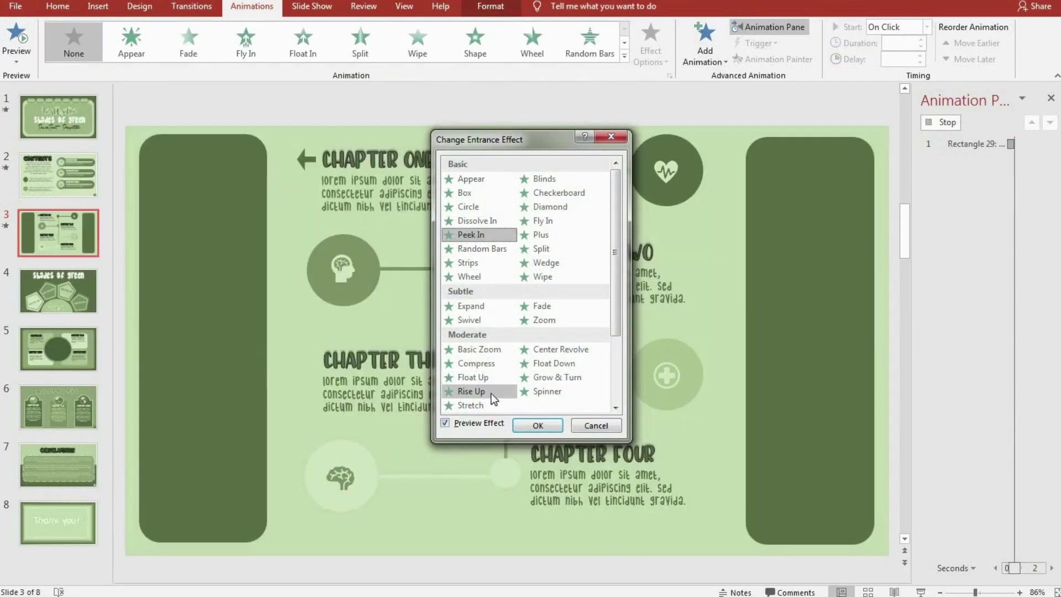
{"action": "left_click", "coordinate": [523, 428]}
{"action": "left_click", "coordinate": [652, 53]}
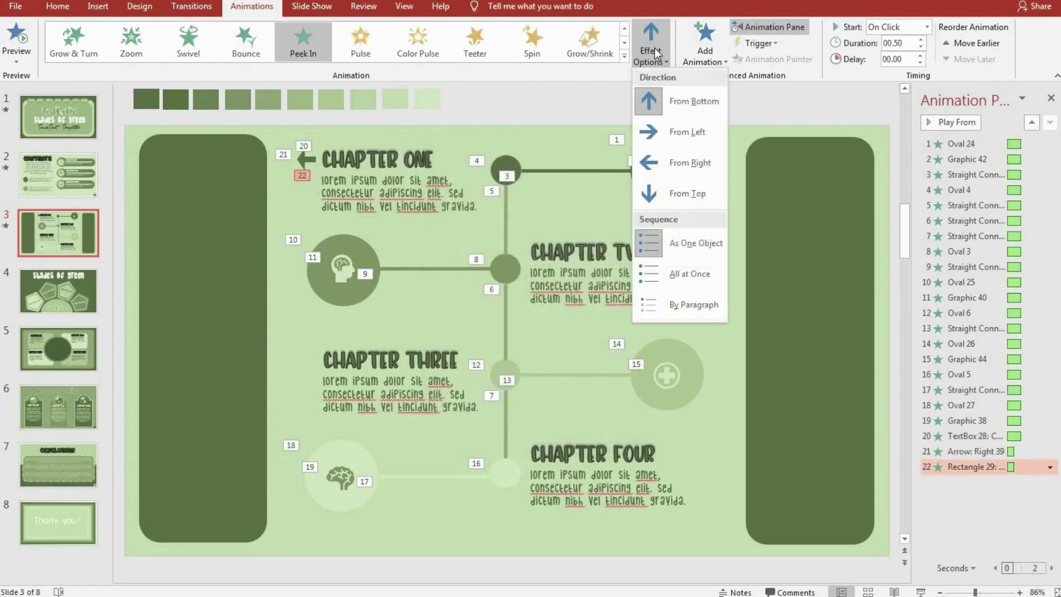
{"action": "left_click", "coordinate": [678, 184]}
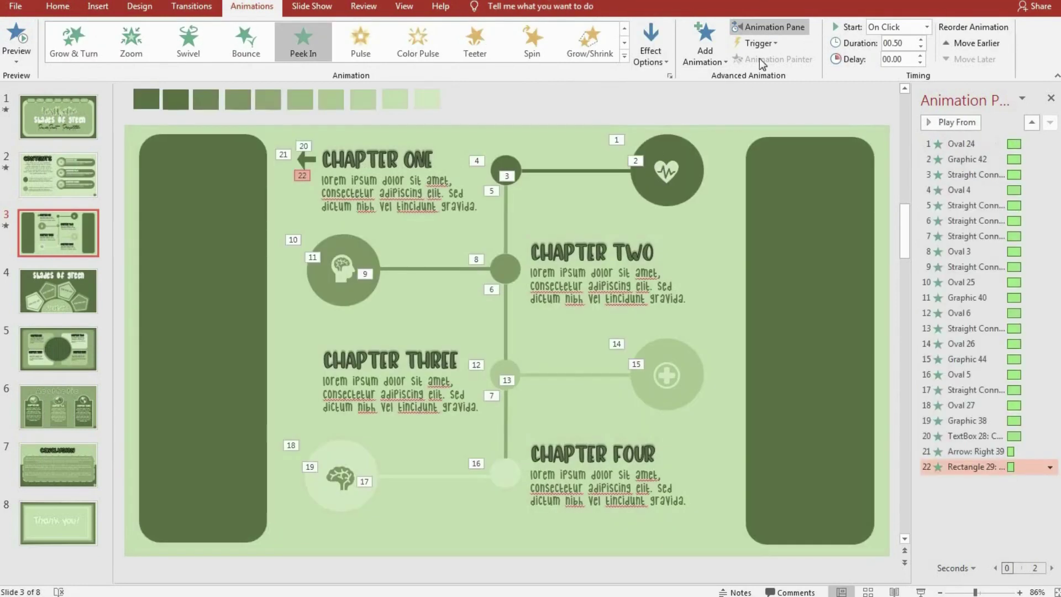
{"action": "left_click", "coordinate": [562, 236]}
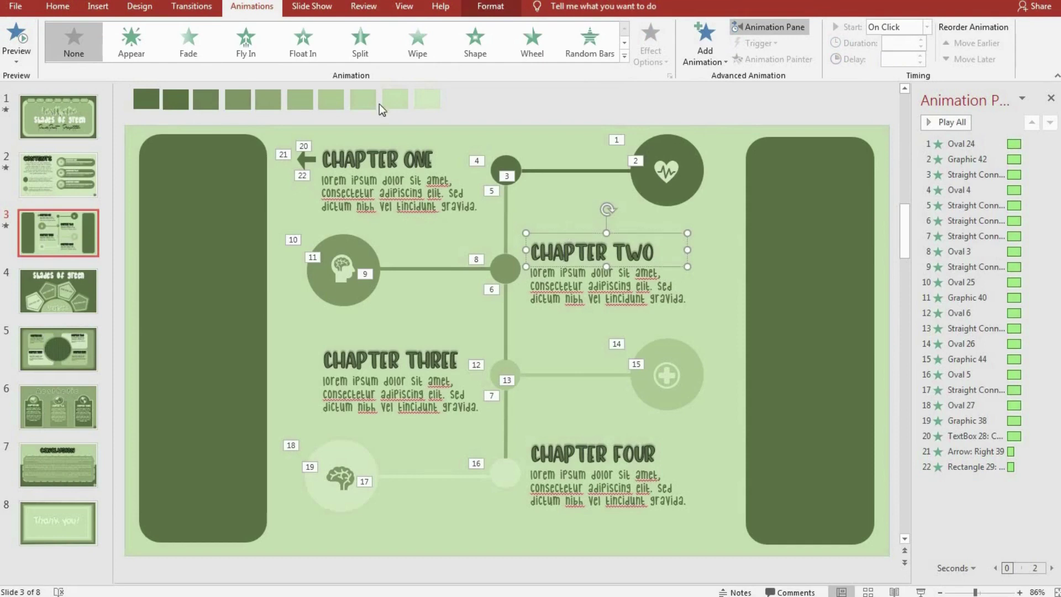
Give the CHAPTER TWO title Float In and its body text Peek In from the top
{"action": "left_click", "coordinate": [303, 42]}
{"action": "left_click", "coordinate": [548, 268]}
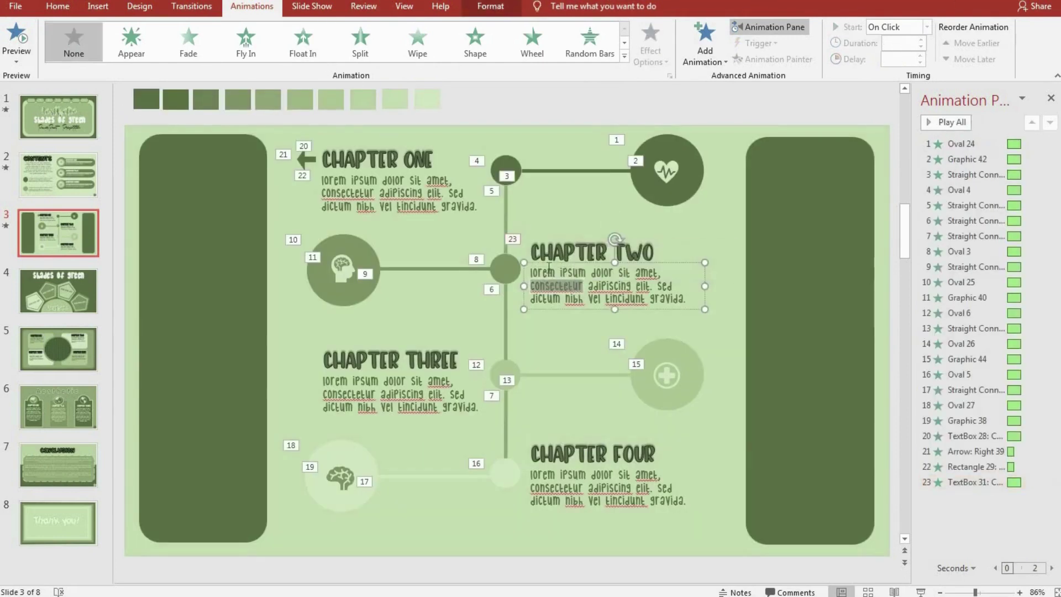
{"action": "left_click", "coordinate": [704, 38]}
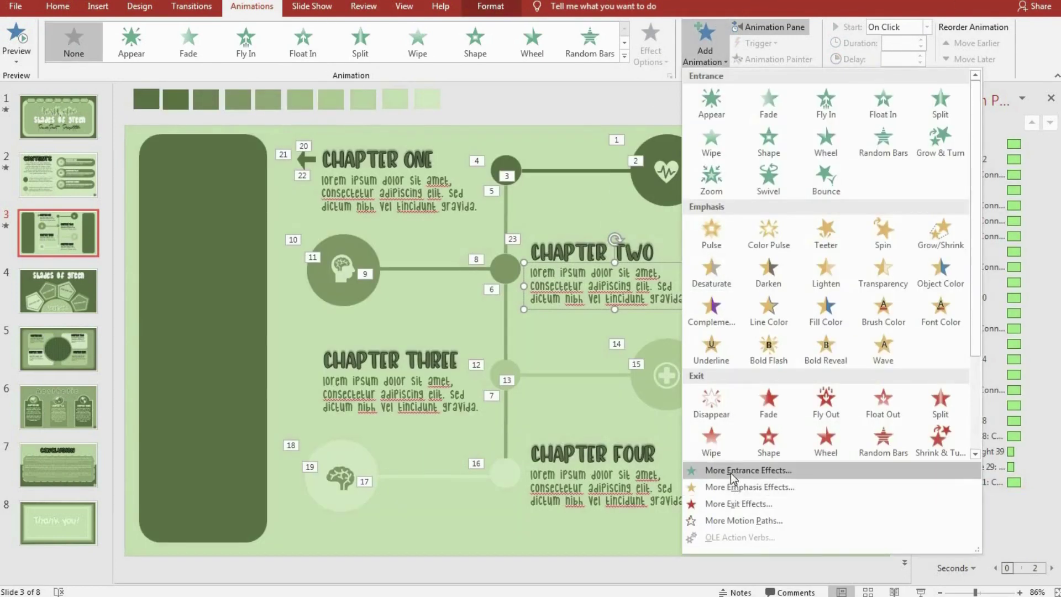
{"action": "left_click", "coordinate": [730, 473]}
{"action": "left_click", "coordinate": [472, 234]}
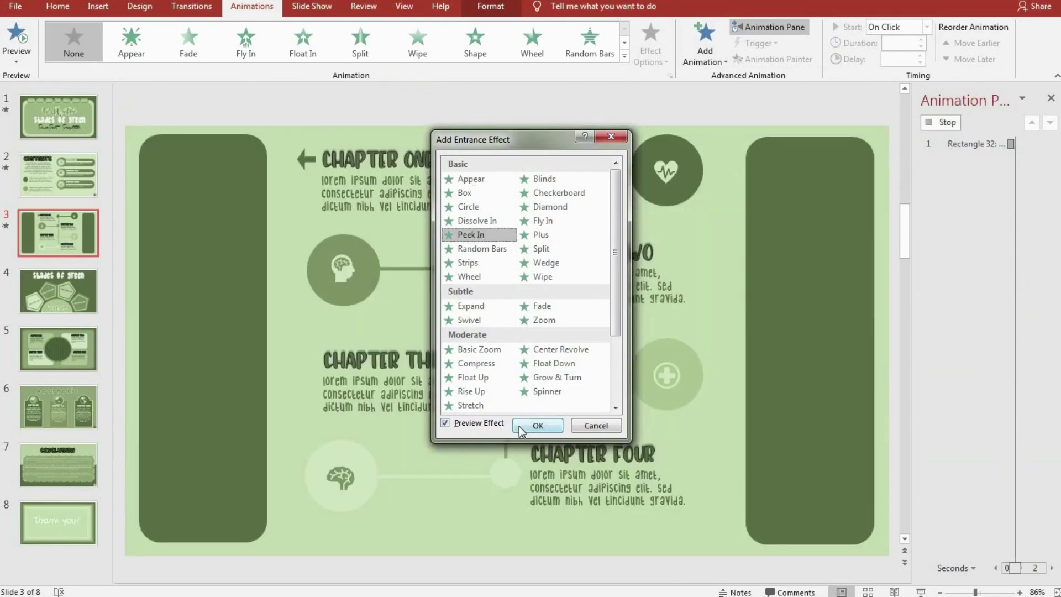
{"action": "left_click", "coordinate": [519, 426]}
{"action": "left_click", "coordinate": [705, 42]}
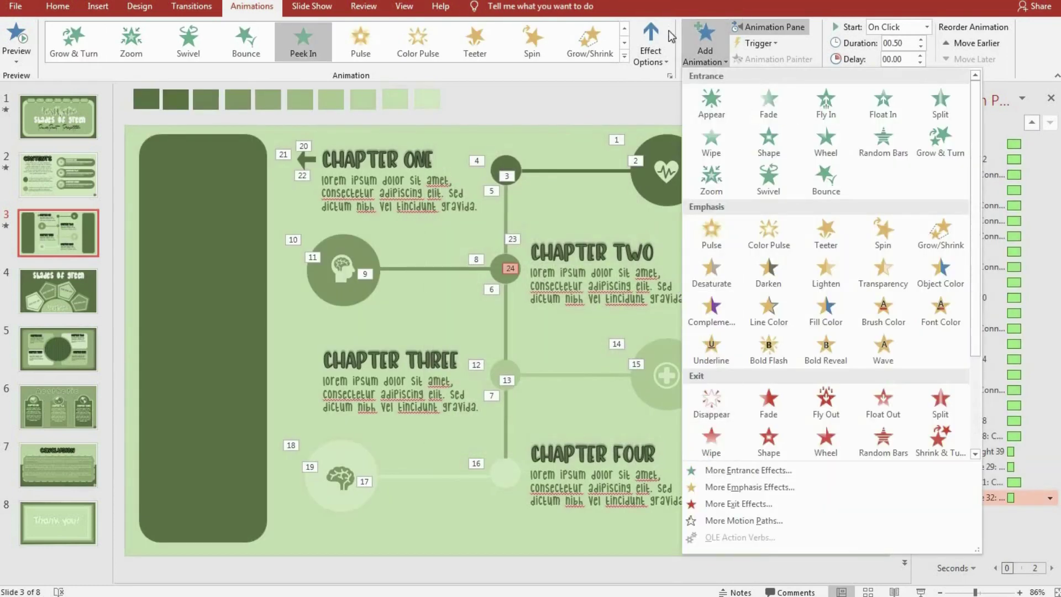
{"action": "left_click", "coordinate": [651, 47]}
{"action": "left_click", "coordinate": [685, 193]}
Give the CHAPTER THREE title Float In and its body text Peek In from the top
{"action": "left_click", "coordinate": [381, 359]}
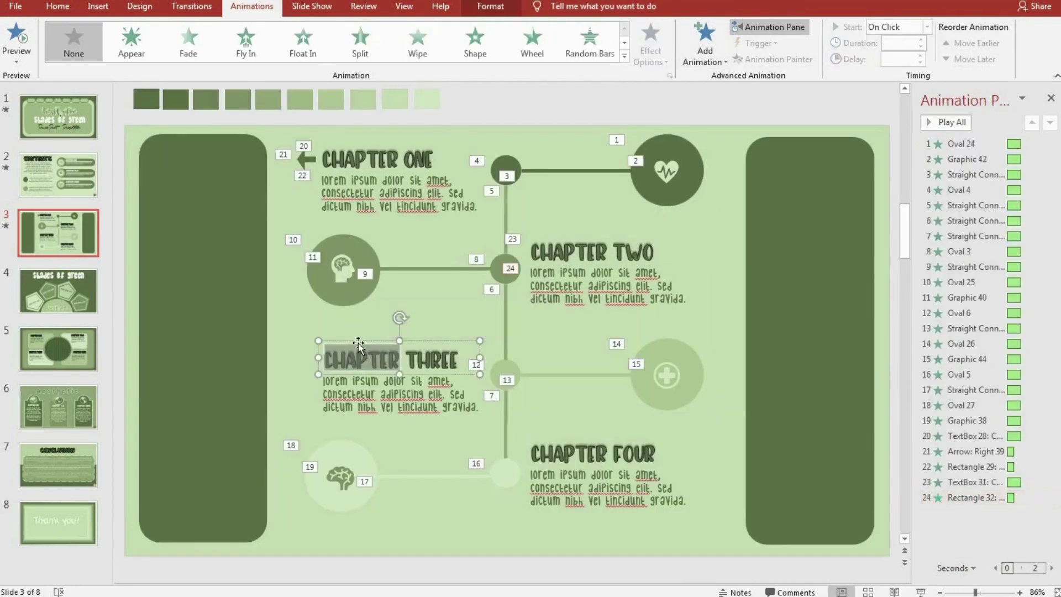
{"action": "left_click", "coordinate": [305, 55]}
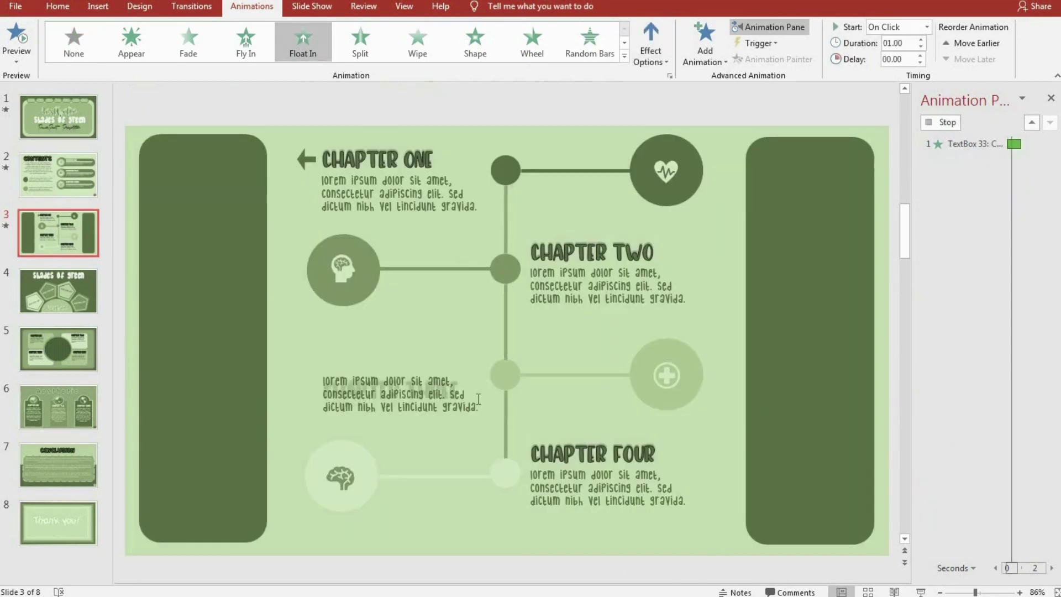
{"action": "left_click", "coordinate": [440, 393]}
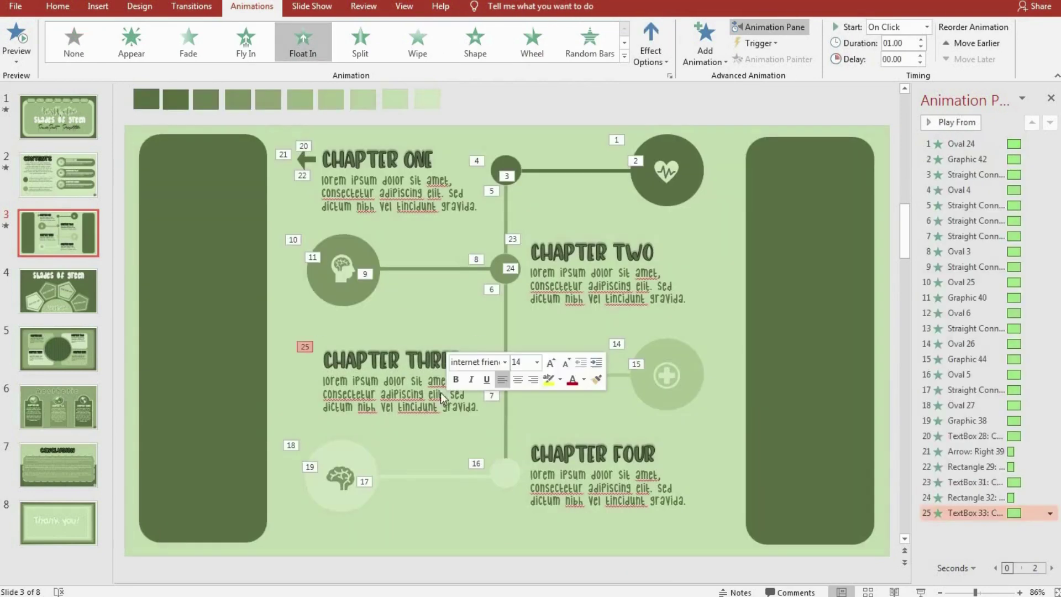
{"action": "left_click", "coordinate": [624, 57]}
{"action": "left_click", "coordinate": [89, 413]}
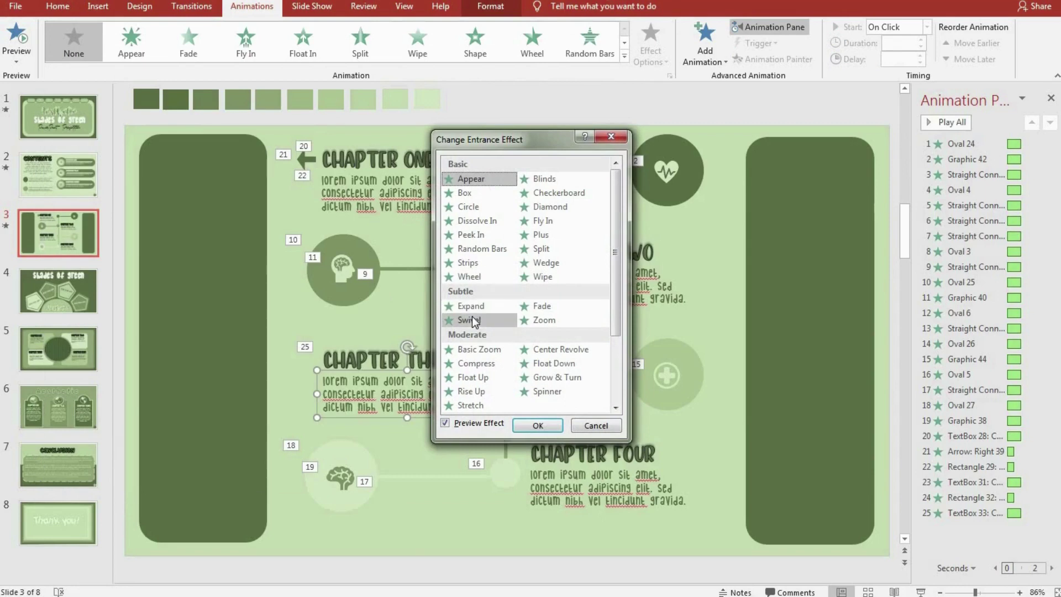
{"action": "left_click", "coordinate": [470, 235]}
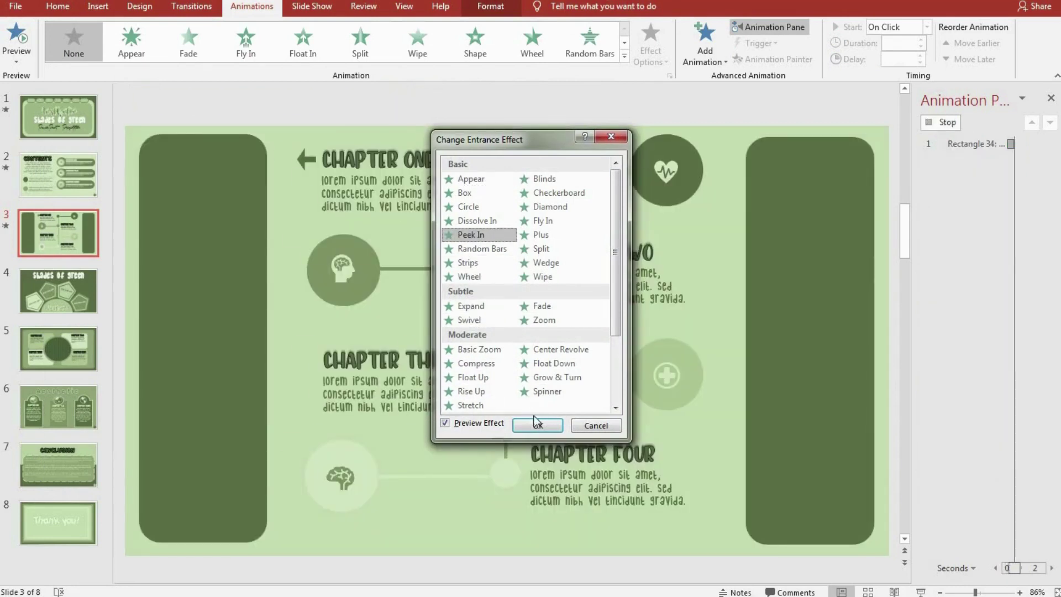
{"action": "left_click", "coordinate": [537, 424]}
{"action": "left_click", "coordinate": [657, 53]}
{"action": "left_click", "coordinate": [694, 194]}
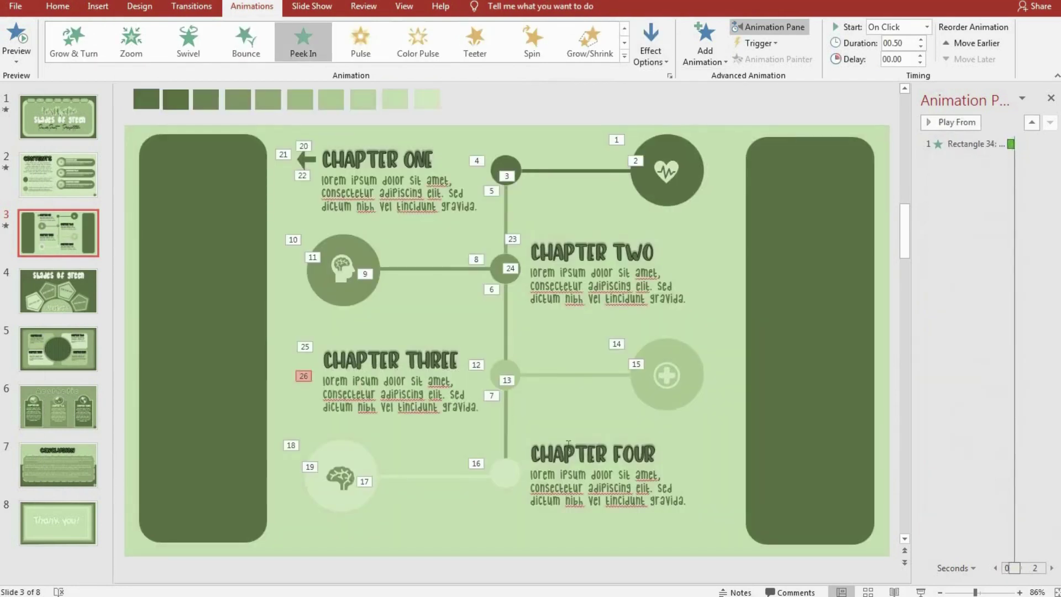
Give the CHAPTER FOUR title Float In and its body text Peek In from the top
{"action": "left_click", "coordinate": [563, 438]}
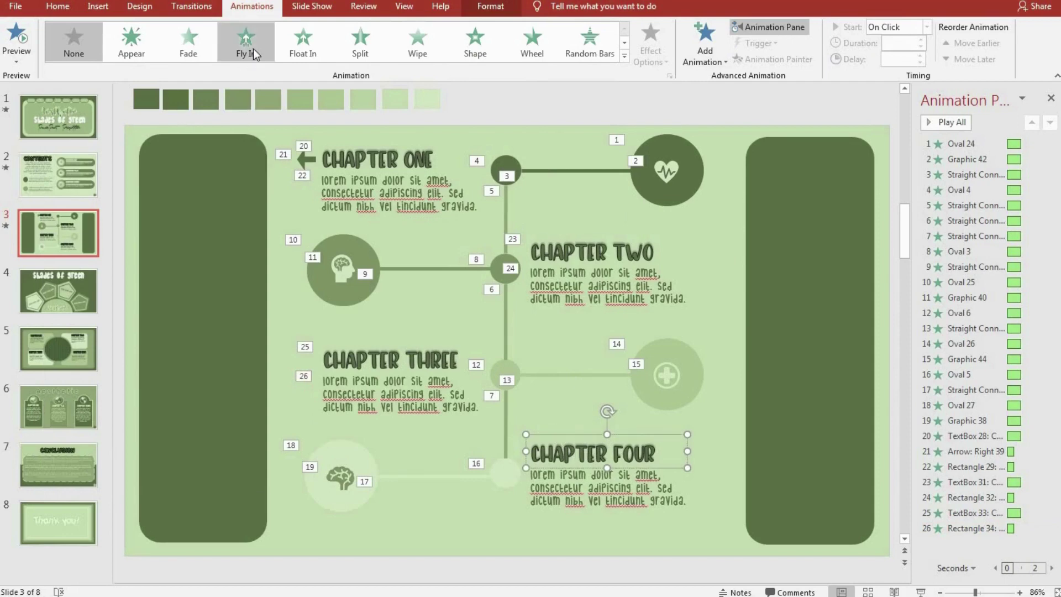
{"action": "left_click", "coordinate": [303, 40]}
{"action": "left_click", "coordinate": [578, 465]}
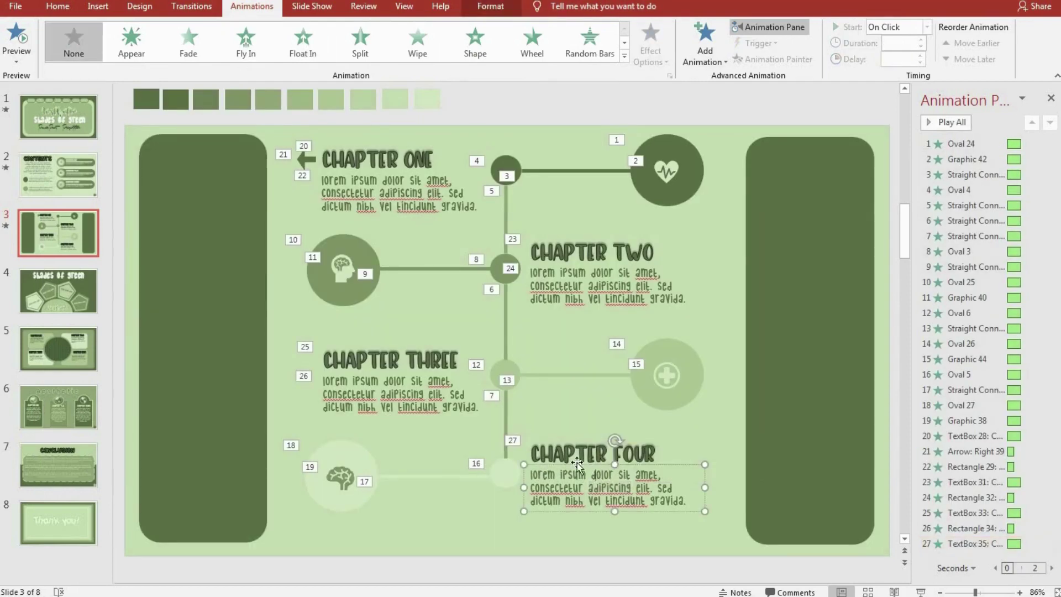
{"action": "left_click", "coordinate": [705, 44]}
{"action": "left_click", "coordinate": [763, 433]}
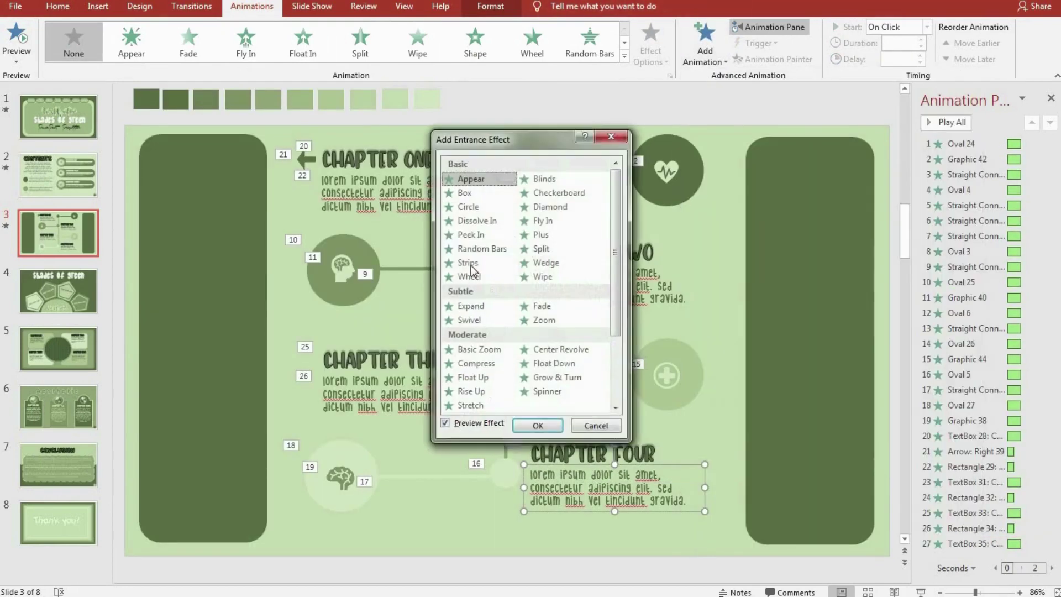
{"action": "left_click", "coordinate": [475, 248]}
{"action": "left_click", "coordinate": [470, 235]}
{"action": "left_click", "coordinate": [537, 425]}
{"action": "left_click", "coordinate": [650, 50]}
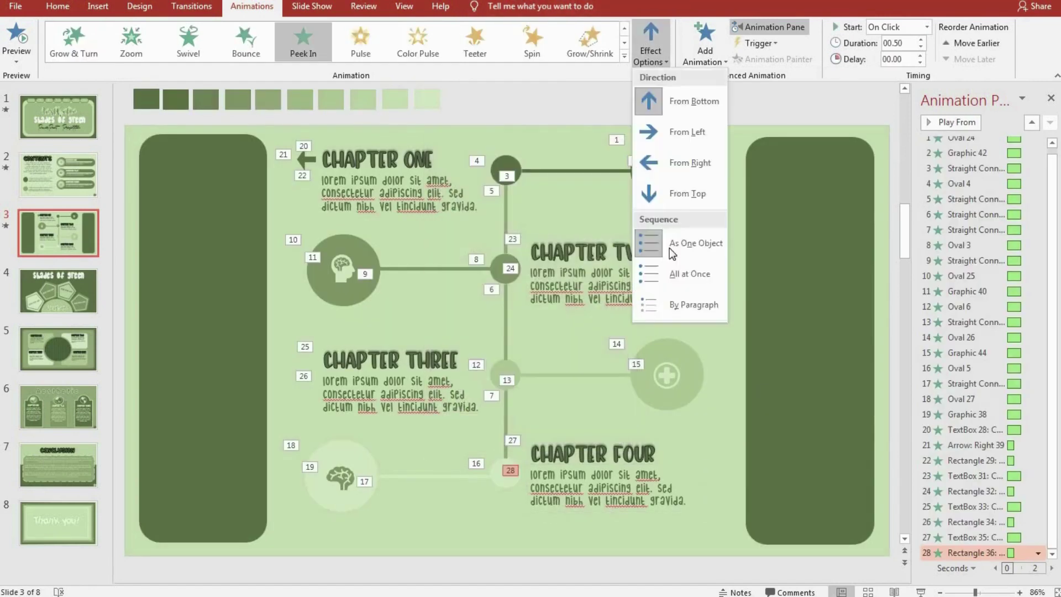
{"action": "left_click", "coordinate": [678, 174]}
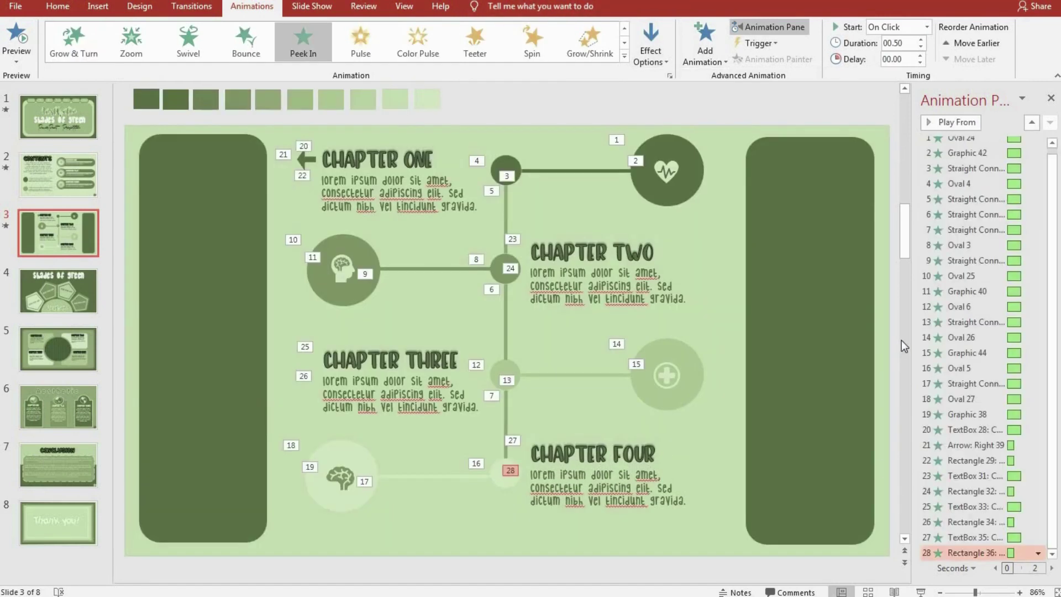
Move the Chapter Two heading and text animations to play right after its icon
{"action": "left_click", "coordinate": [903, 344]}
{"action": "left_click", "coordinate": [63, 255]}
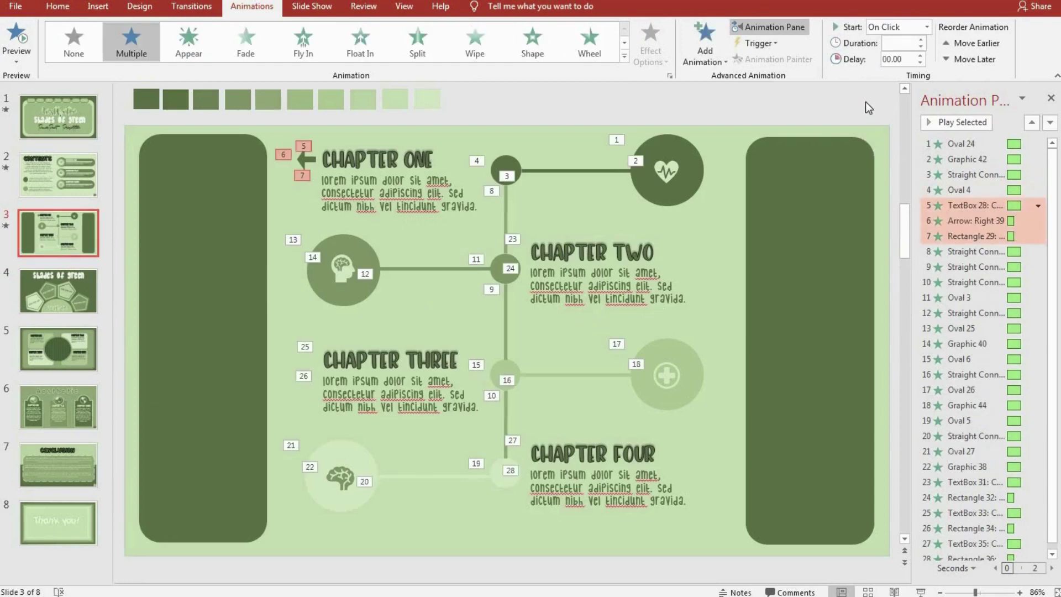
{"action": "left_click", "coordinate": [961, 482]}
{"action": "left_click_drag", "start_coordinate": [944, 482], "coordinate": [945, 351]}
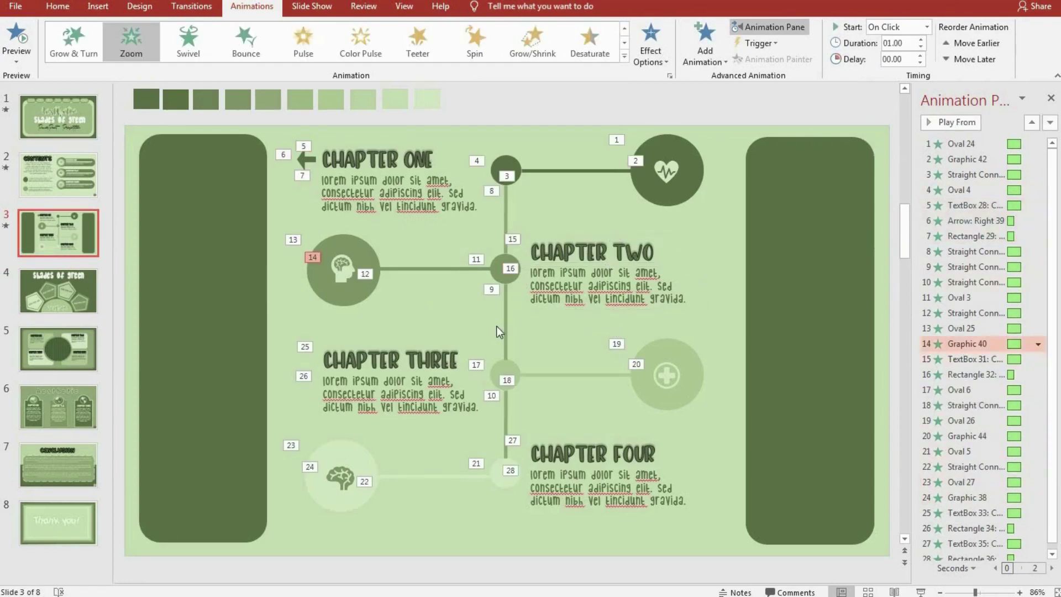
Move the Chapter Three heading and body text after its plus icon, then preview slide 3
{"action": "left_click", "coordinate": [972, 513]}
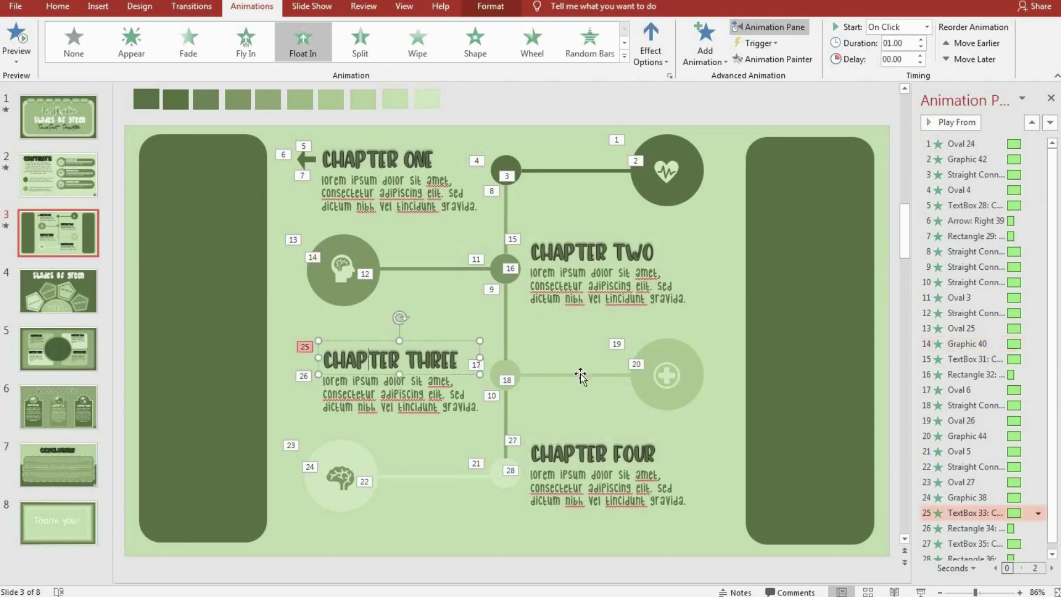
{"action": "left_click", "coordinate": [666, 351]}
{"action": "left_click", "coordinate": [363, 342]}
{"action": "left_click", "coordinate": [975, 528], "text": "ctrl"}
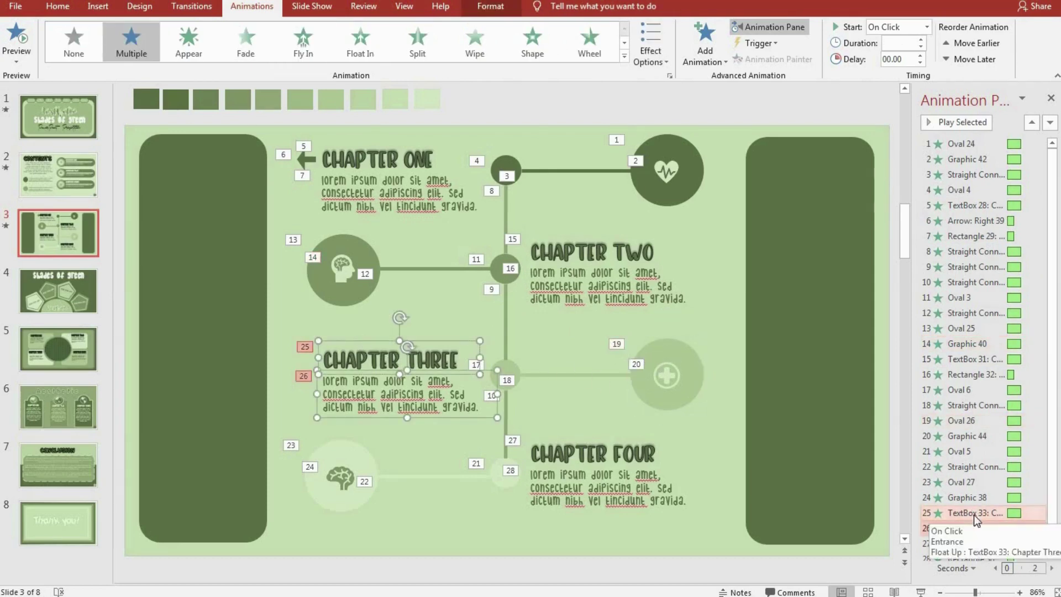
{"action": "mouse_move", "coordinate": [973, 514]}
{"action": "left_mouse_down"}
{"action": "mouse_move", "coordinate": [974, 423]}
{"action": "mouse_move", "coordinate": [974, 440]}
{"action": "left_mouse_up"}
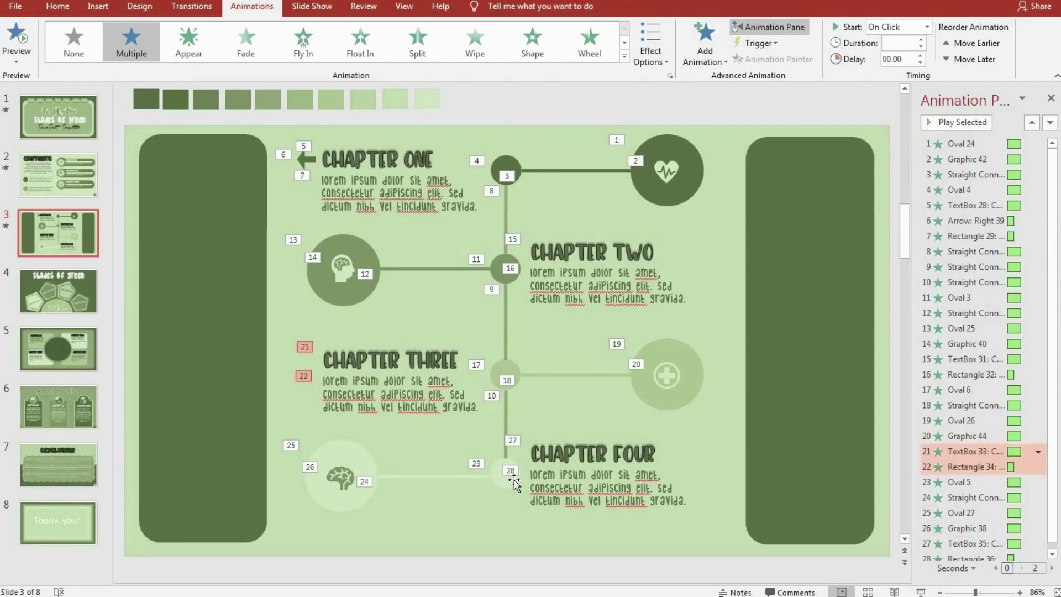
{"action": "left_click", "coordinate": [596, 509]}
{"action": "left_click", "coordinate": [713, 98]}
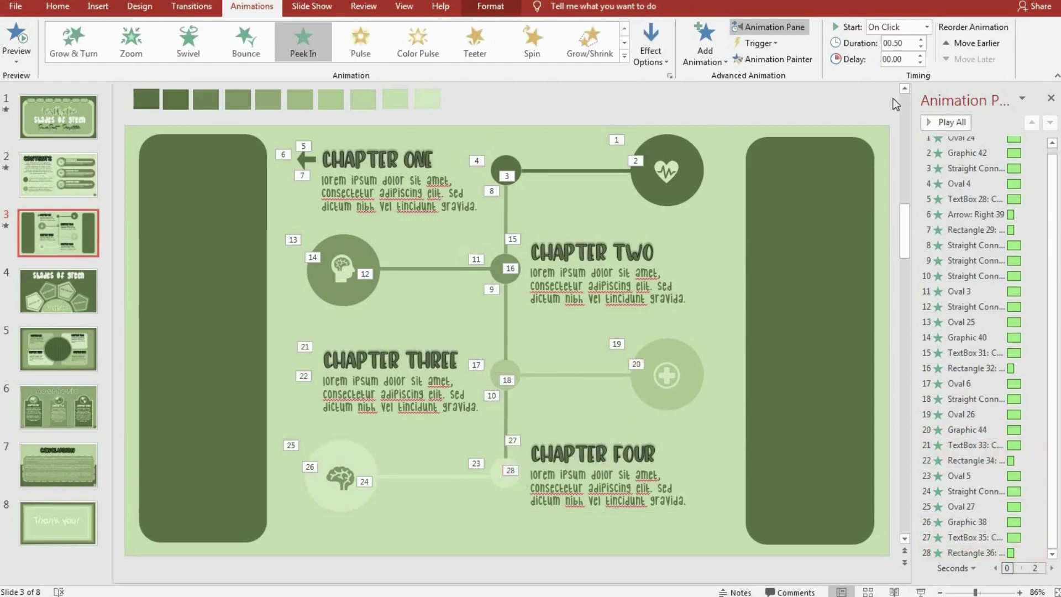
{"action": "left_click", "coordinate": [928, 120]}
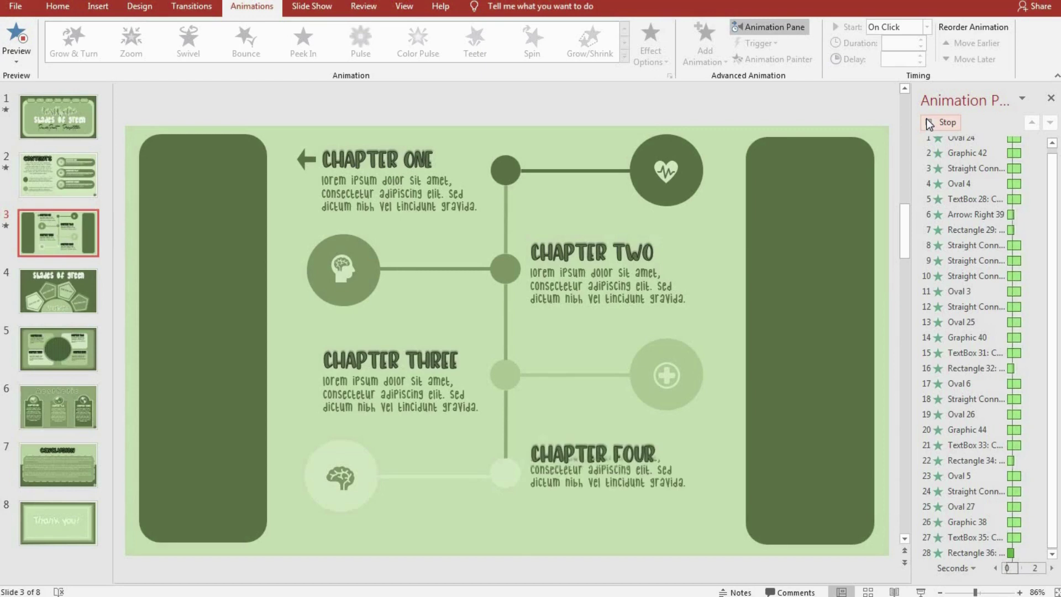
Give the four pentagon groups on slide 4 a Spinner entrance effect
{"action": "left_click", "coordinate": [71, 284]}
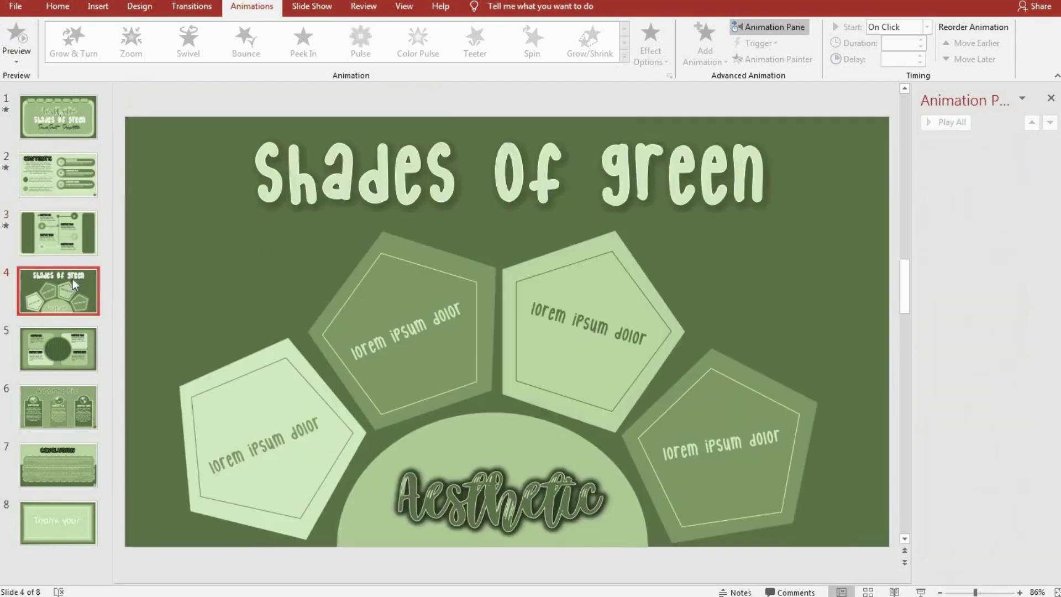
{"action": "left_click", "coordinate": [691, 398]}
{"action": "left_click", "coordinate": [664, 276], "text": "shift"}
{"action": "left_click", "coordinate": [387, 309], "text": "shift"}
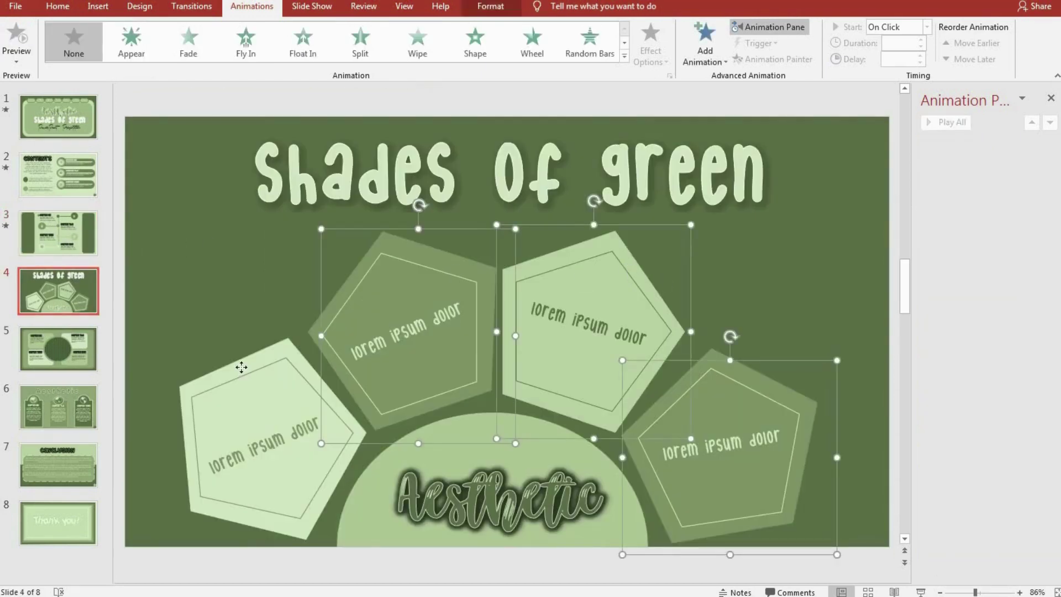
{"action": "left_click", "coordinate": [702, 51]}
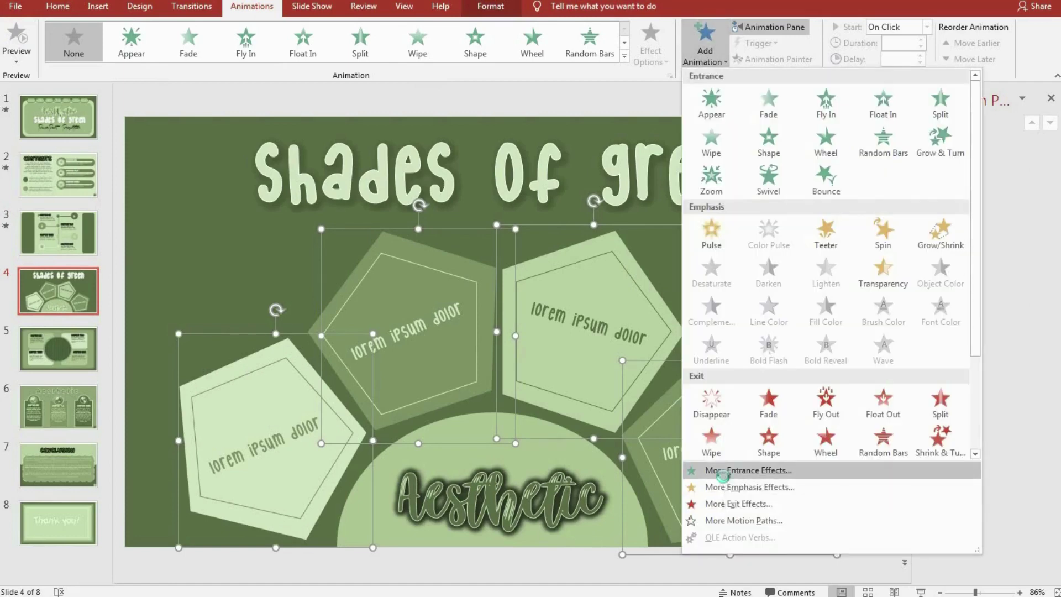
{"action": "left_click", "coordinate": [721, 471]}
{"action": "left_click", "coordinate": [554, 391]}
{"action": "left_click", "coordinate": [538, 425]}
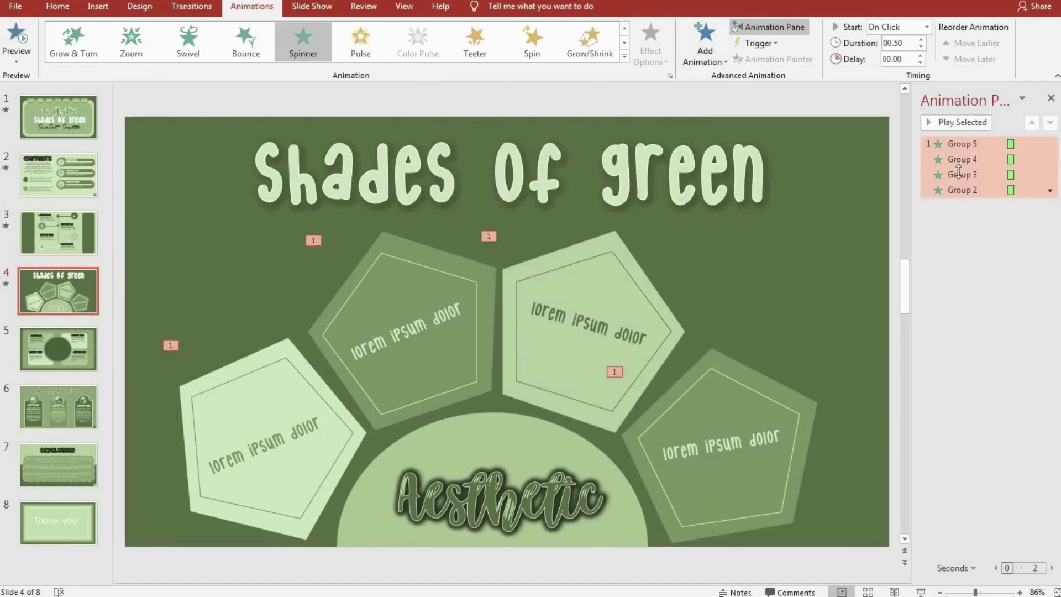
Preview the 2-second Spinner entrance, then go to slide 5
{"action": "left_click", "coordinate": [940, 124]}
{"action": "left_click", "coordinate": [939, 118]}
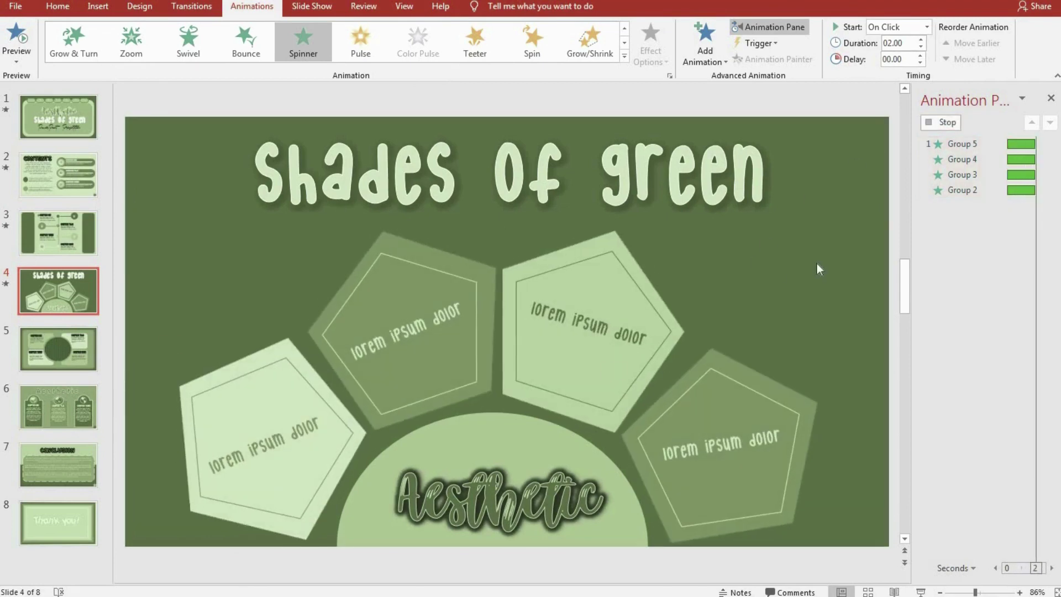
{"action": "left_click", "coordinate": [817, 269]}
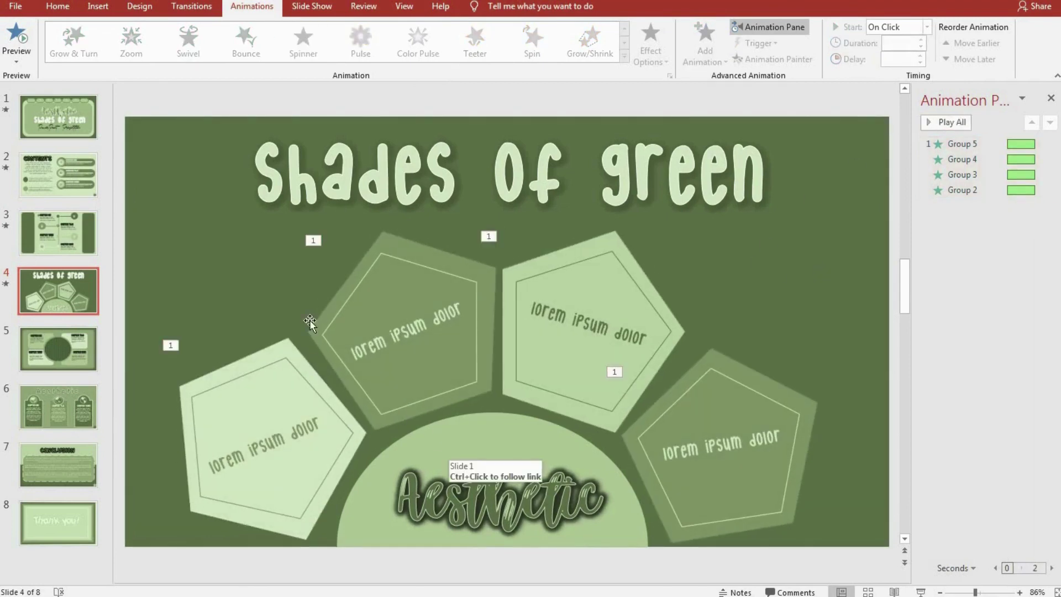
{"action": "left_click", "coordinate": [80, 358]}
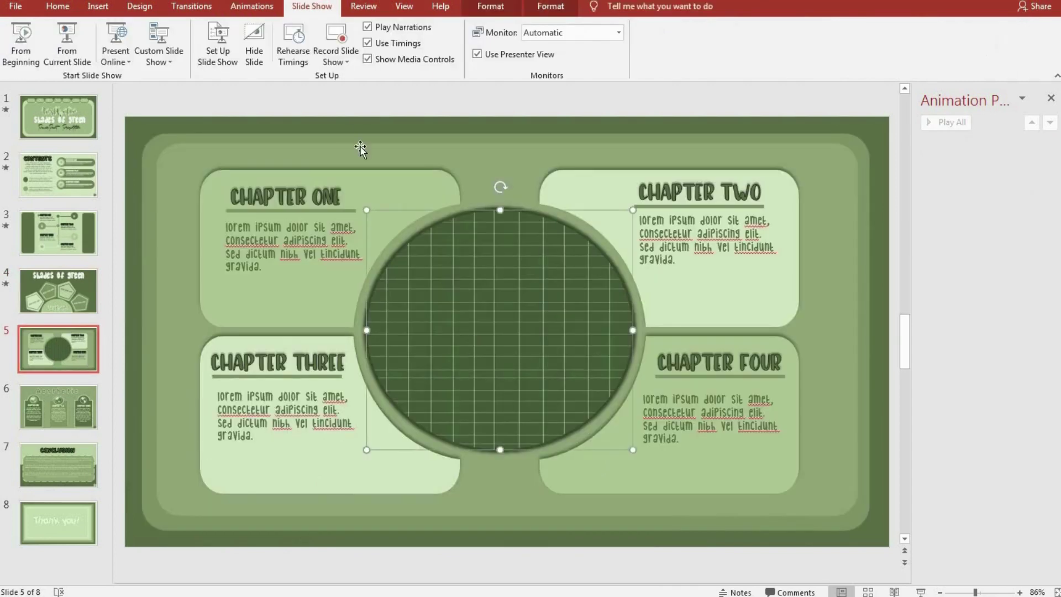
Give the central gridded circle a Spinner entrance effect
{"action": "left_click", "coordinate": [253, 10]}
{"action": "left_click", "coordinate": [748, 388]}
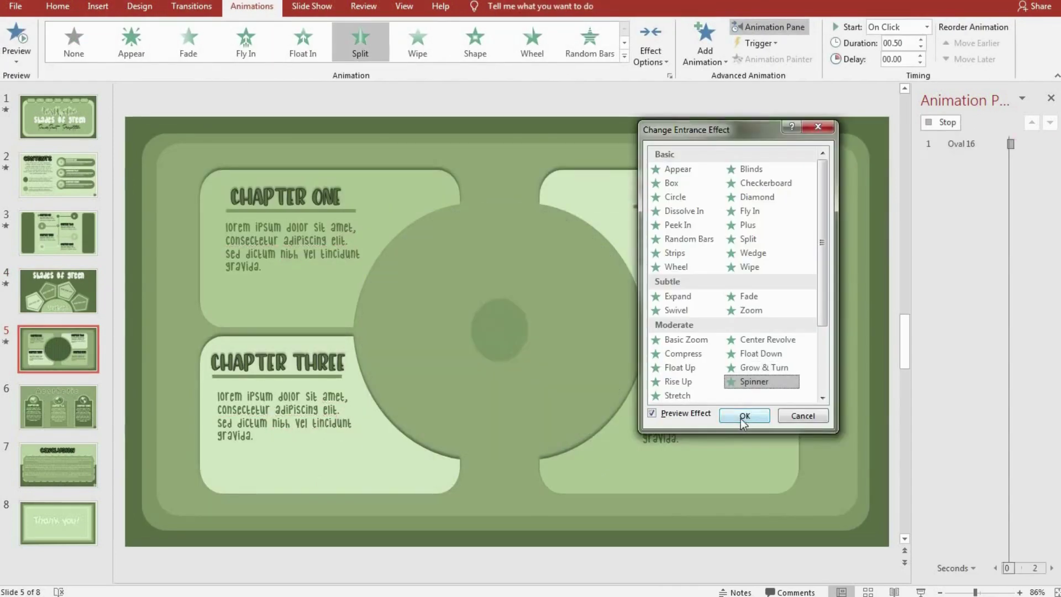
{"action": "left_click", "coordinate": [740, 420]}
Make the Chapter One and Chapter Three boxes peek in from the left
{"action": "left_click", "coordinate": [449, 191]}
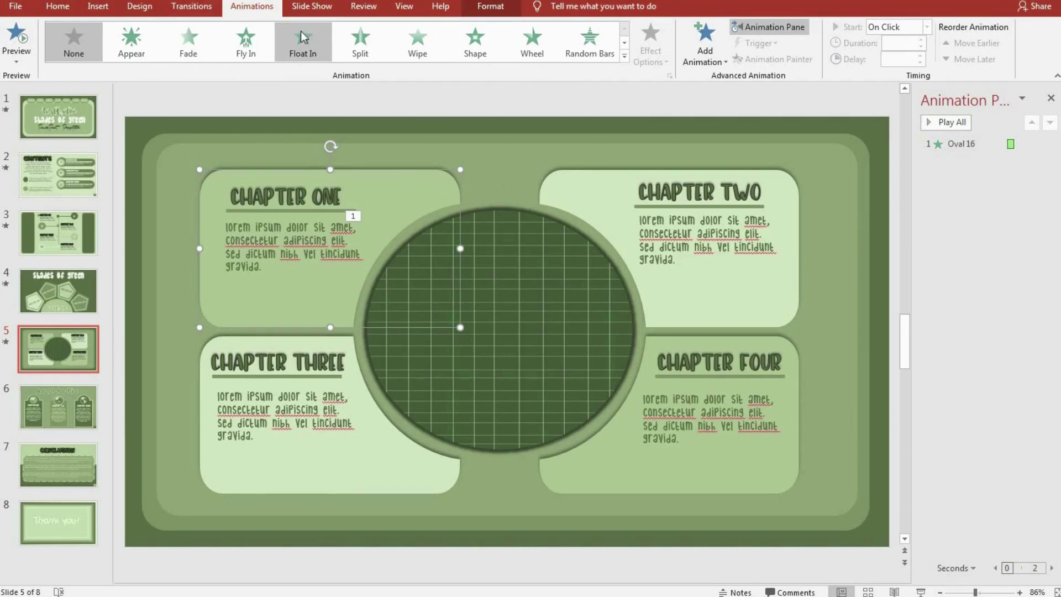
{"action": "left_click", "coordinate": [381, 434], "text": "shift"}
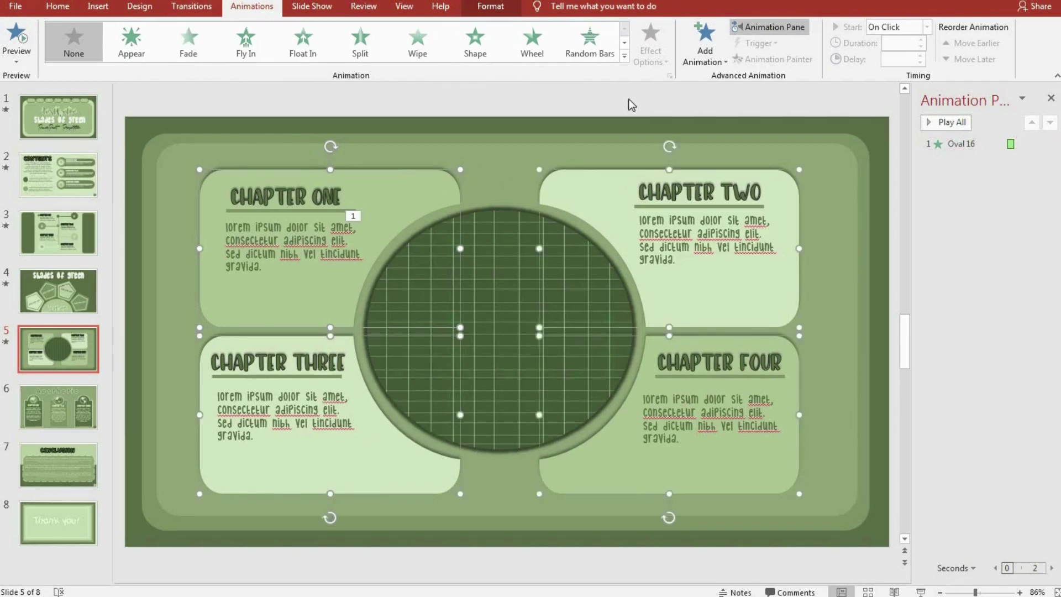
{"action": "left_click", "coordinate": [624, 56]}
{"action": "left_click", "coordinate": [105, 415]}
{"action": "left_click", "coordinate": [474, 237]}
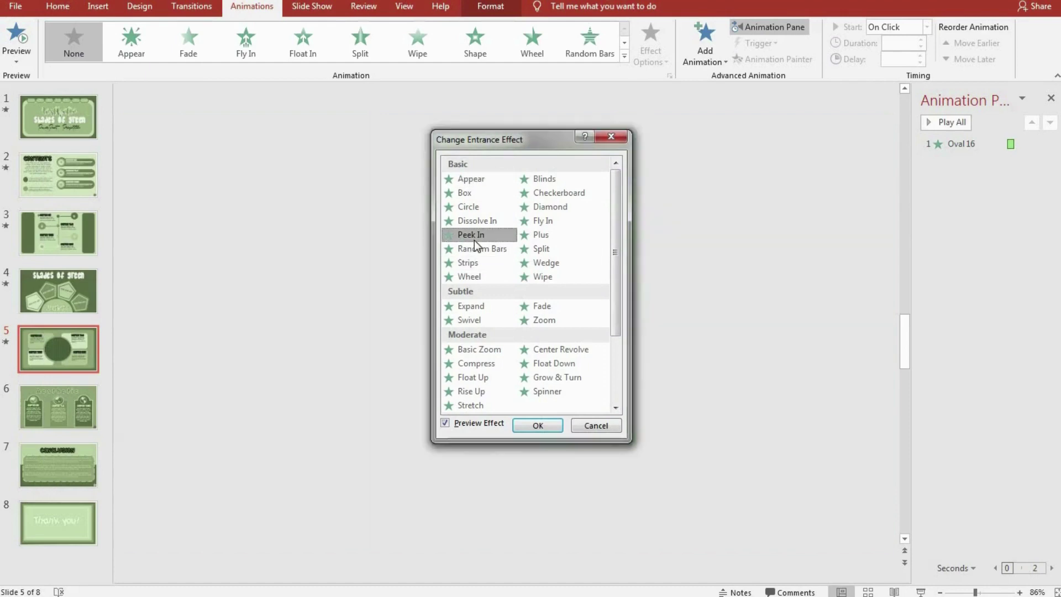
{"action": "left_click", "coordinate": [536, 425]}
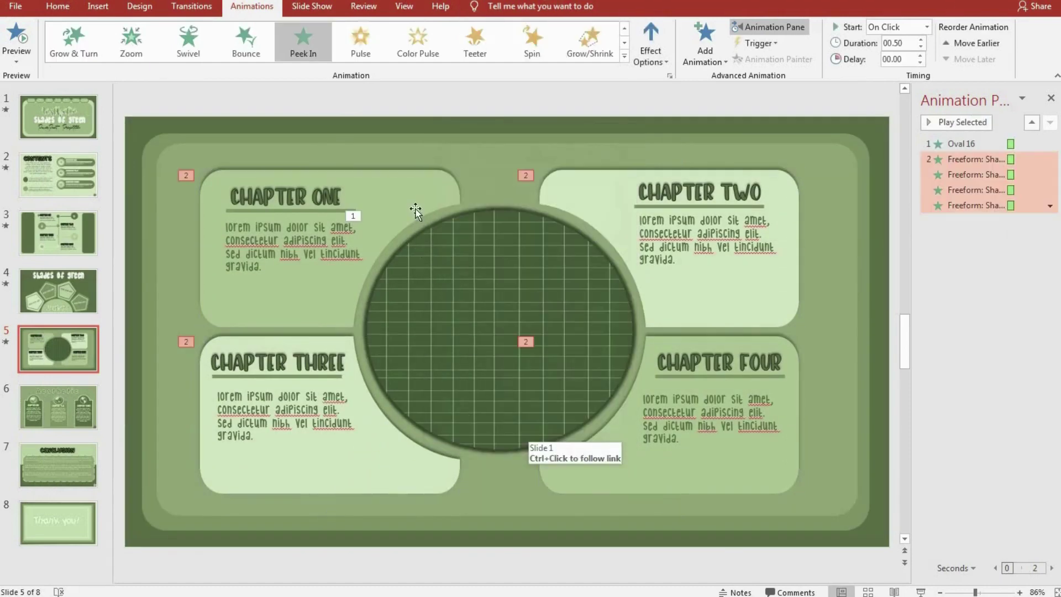
{"action": "left_click", "coordinate": [652, 68]}
{"action": "left_click", "coordinate": [685, 133]}
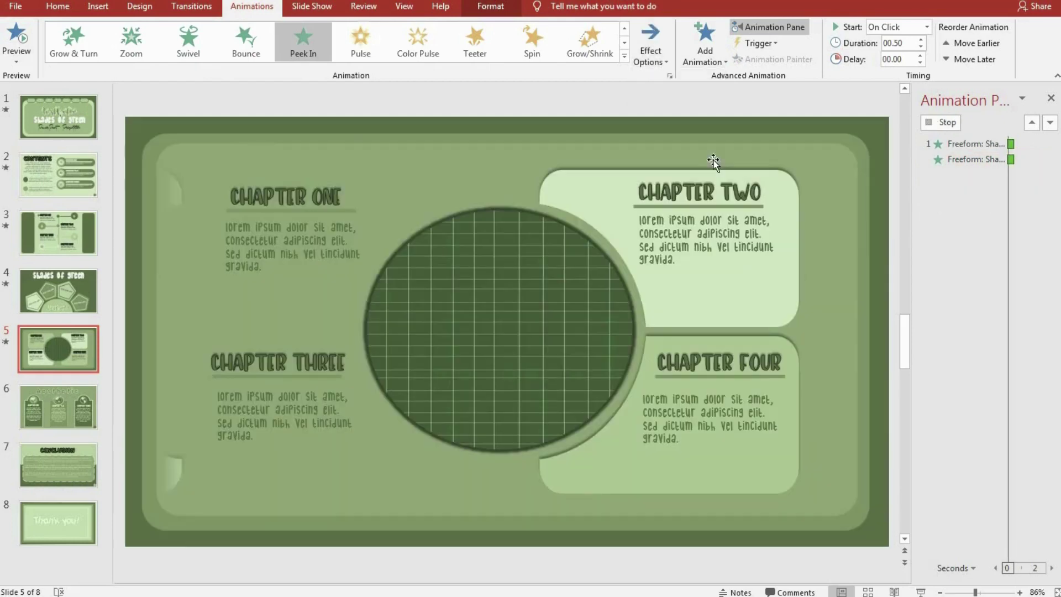
Make the Chapter Two and Chapter Four boxes peek in from the right, then preview slide 5
{"action": "left_click", "coordinate": [774, 174]}
{"action": "left_click", "coordinate": [734, 466], "text": "shift"}
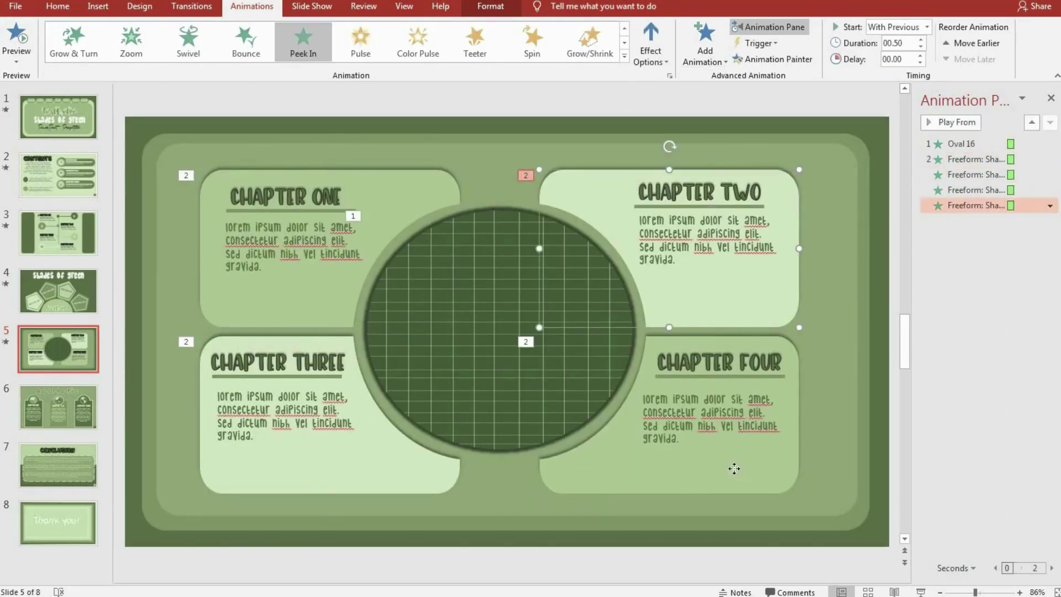
{"action": "left_click", "coordinate": [652, 53]}
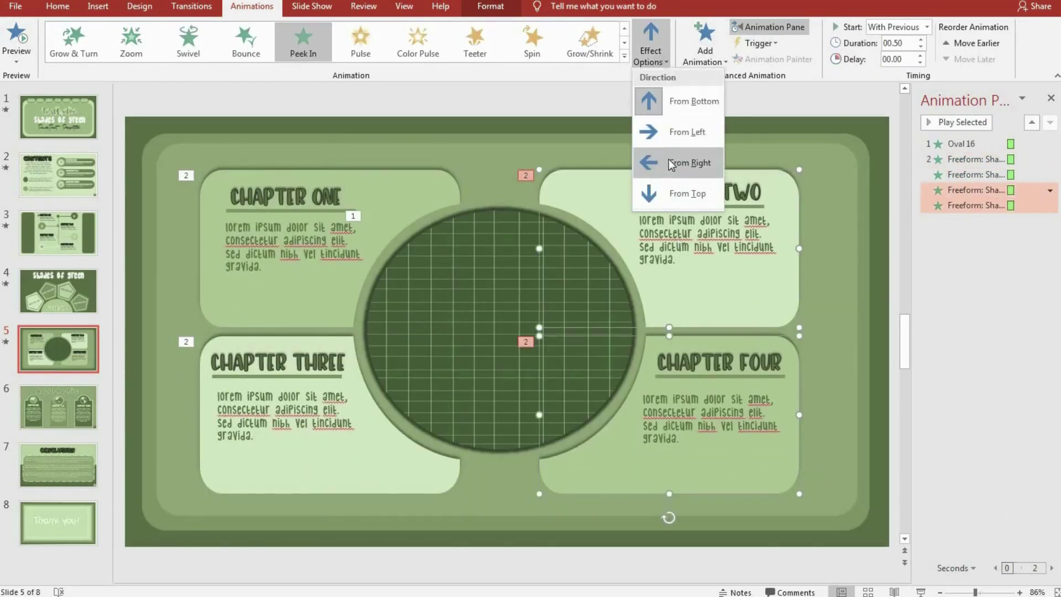
{"action": "left_click", "coordinate": [668, 162]}
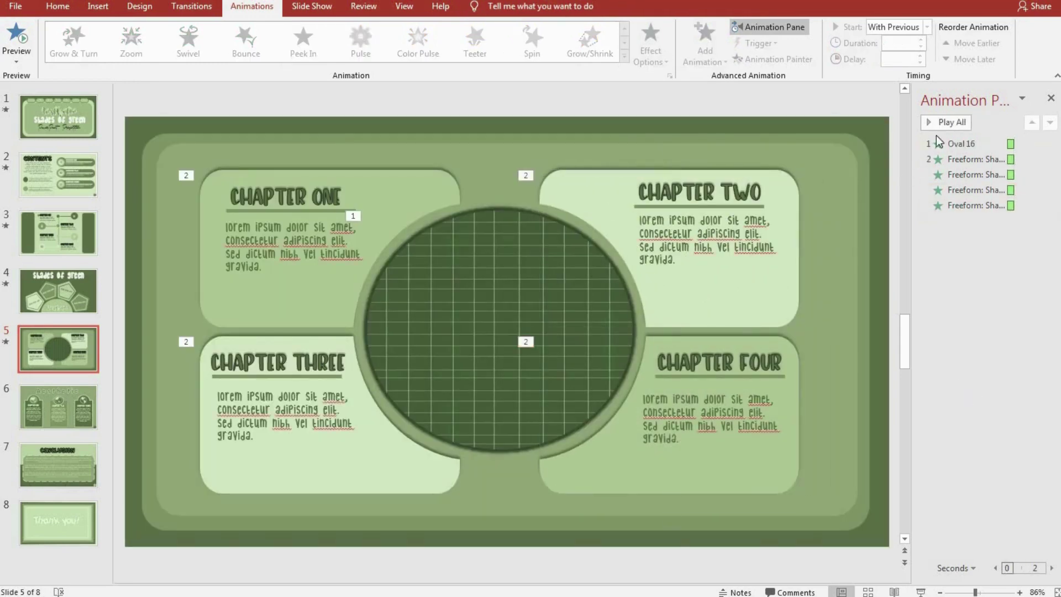
{"action": "left_click", "coordinate": [941, 143]}
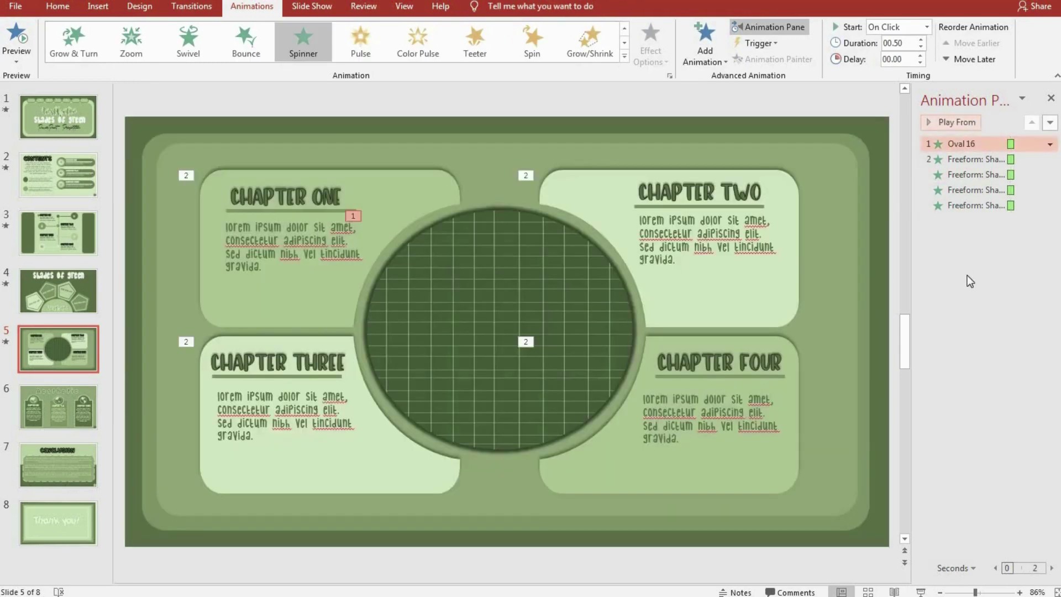
{"action": "left_click", "coordinate": [967, 275]}
{"action": "left_click", "coordinate": [930, 123]}
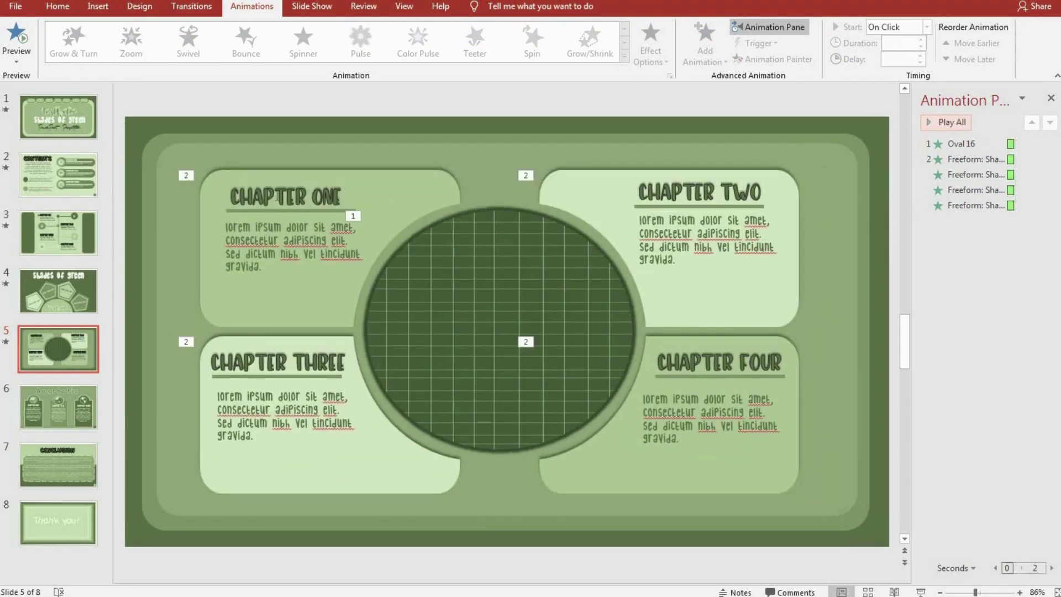
{"action": "left_click", "coordinate": [280, 179]}
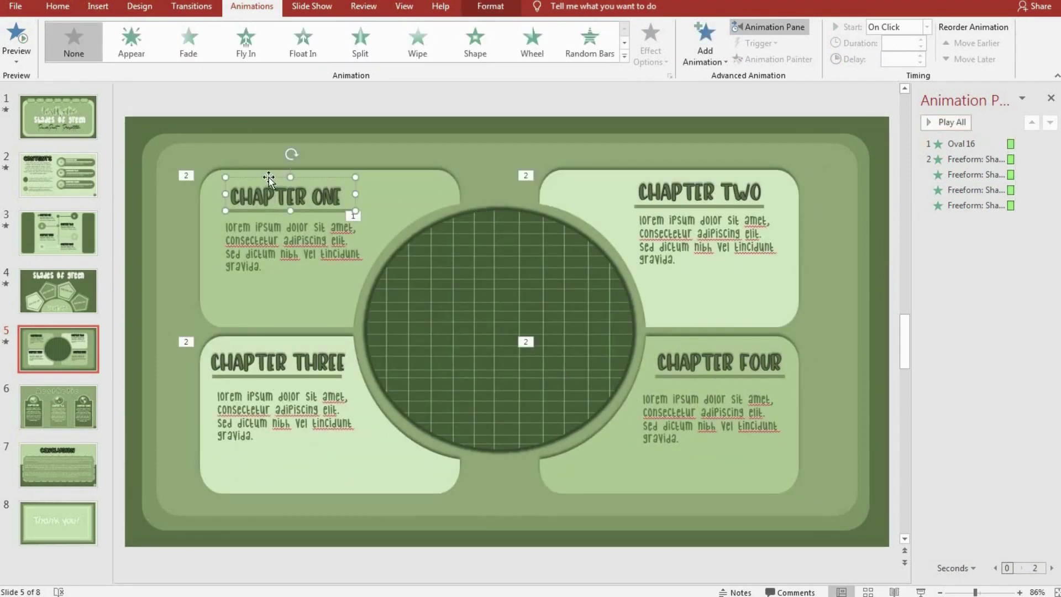
Change the duration of all five slide 5 animations and preview them
{"action": "left_click_drag", "start_coordinate": [974, 231], "coordinate": [949, 77]}
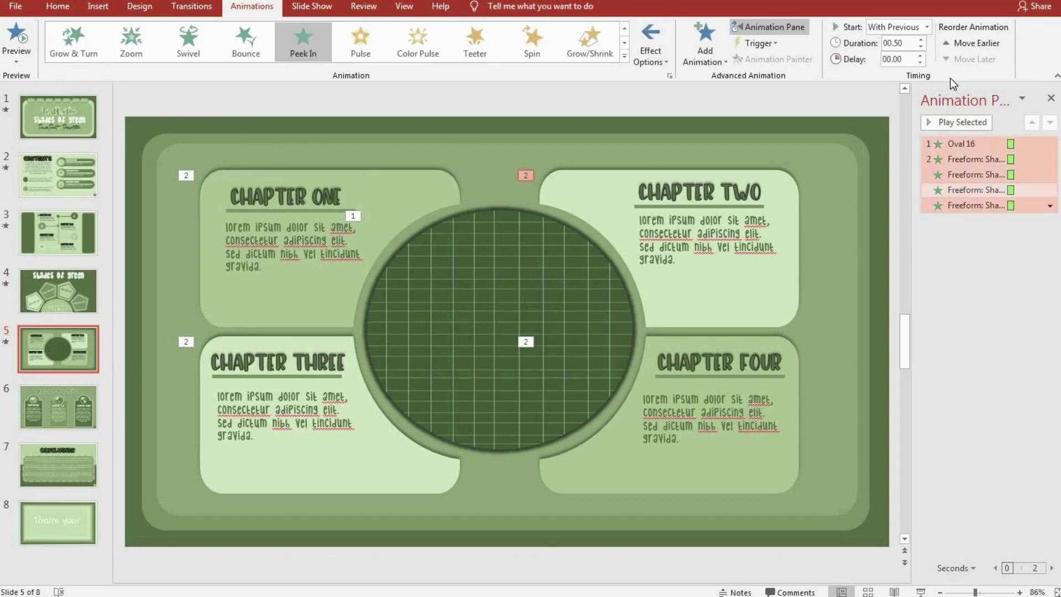
{"action": "left_click", "coordinate": [896, 42]}
{"action": "left_click", "coordinate": [941, 122]}
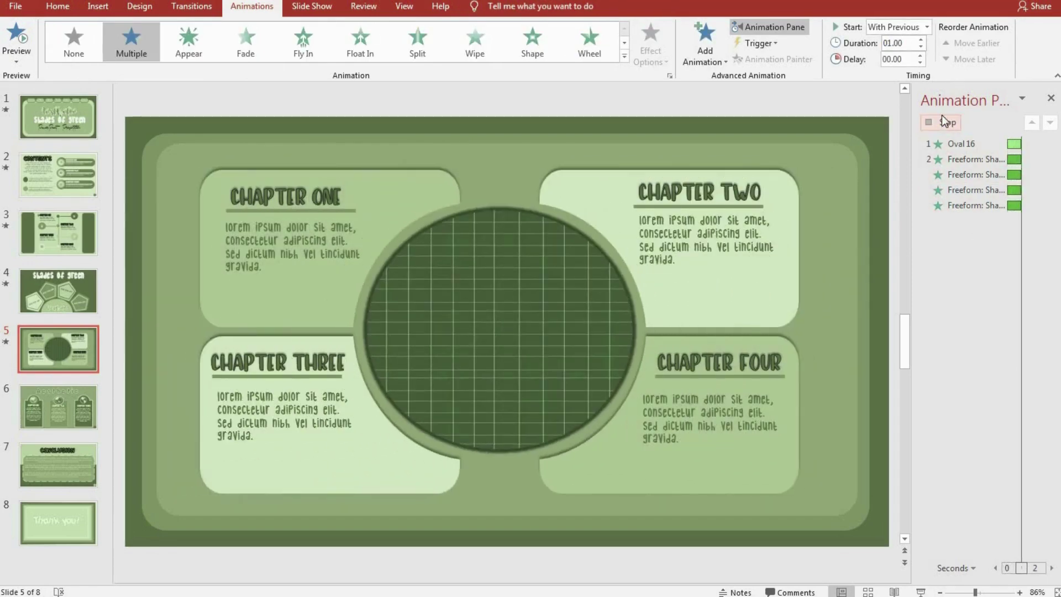
{"action": "left_click", "coordinate": [942, 122]}
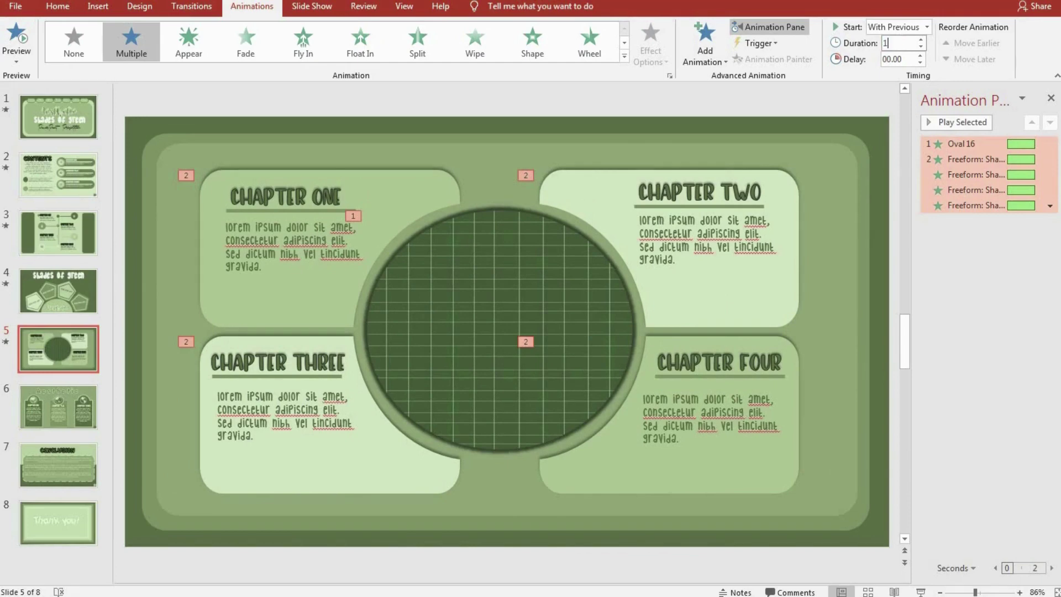
Give Chapter One's underline a Shape entrance ahead of its text, and its body Random Bars
{"action": "left_click", "coordinate": [381, 240]}
{"action": "left_click", "coordinate": [481, 53]}
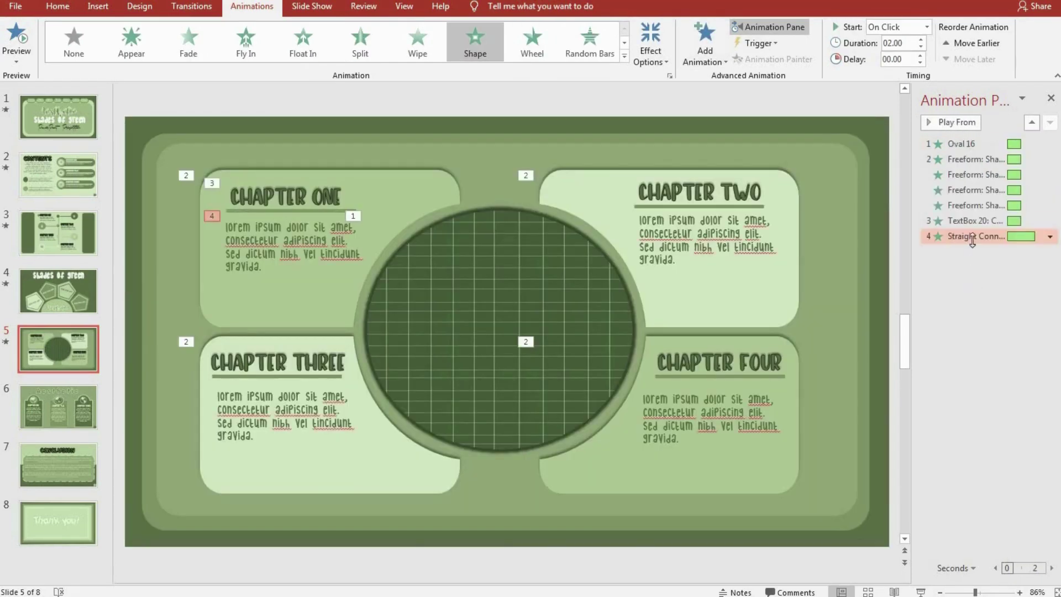
{"action": "left_click_drag", "start_coordinate": [975, 220], "coordinate": [970, 247]}
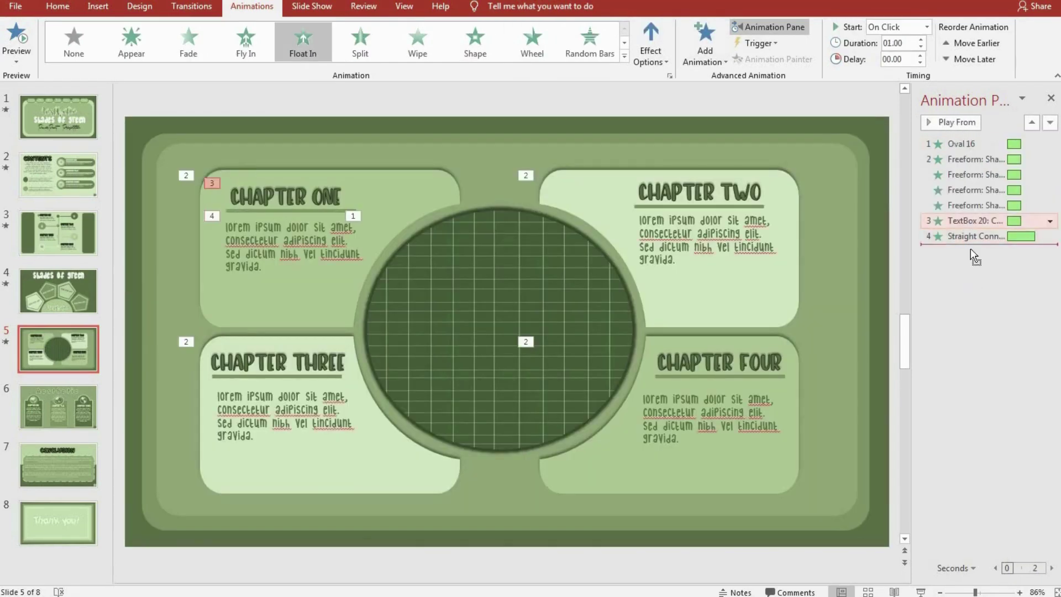
{"action": "left_click", "coordinate": [983, 308]}
{"action": "left_click", "coordinate": [286, 376]}
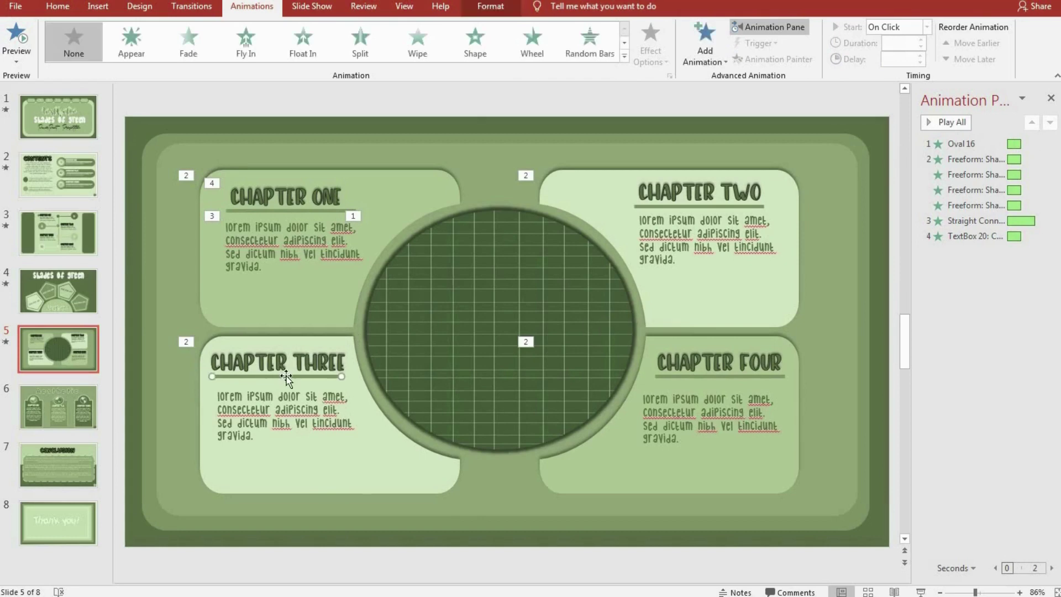
{"action": "left_click", "coordinate": [590, 41]}
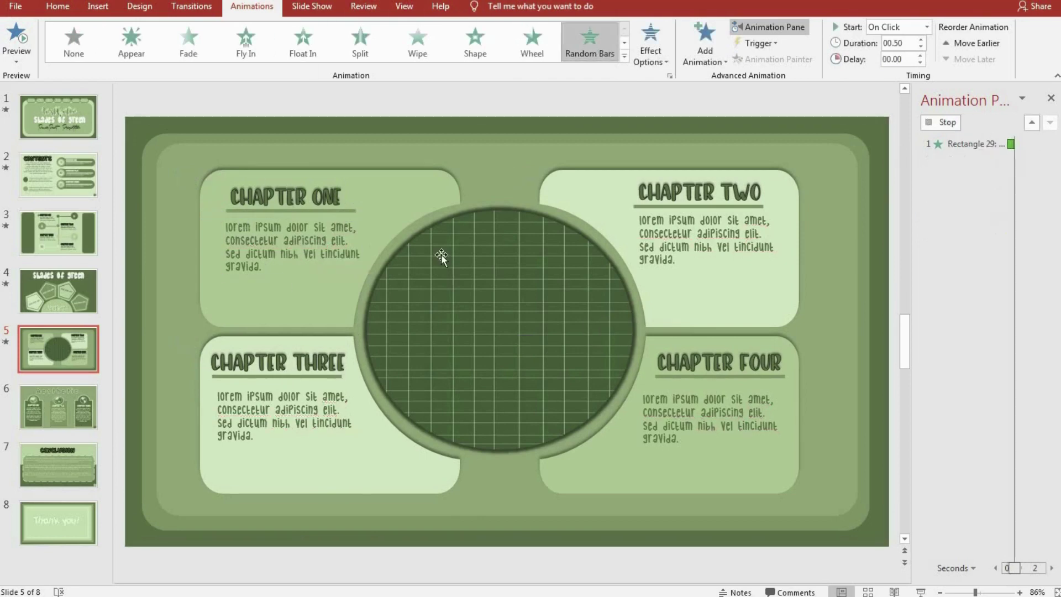
Give Chapter Three's underline Shape, title Float In and body text Random Bars
{"action": "left_click", "coordinate": [297, 375]}
{"action": "left_click", "coordinate": [464, 53]}
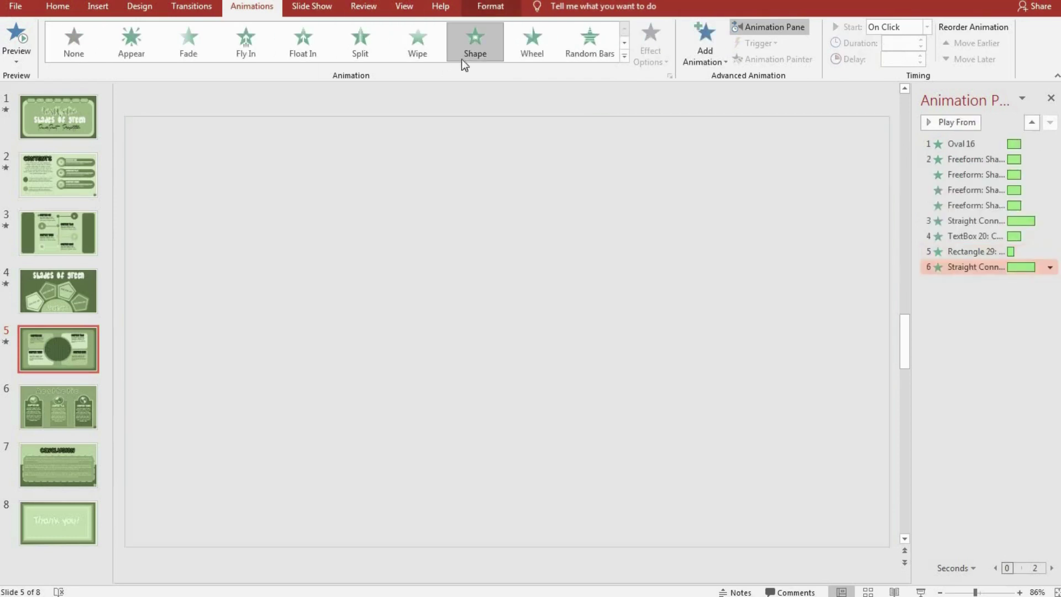
{"action": "left_click", "coordinate": [252, 342]}
{"action": "left_click", "coordinate": [252, 342]}
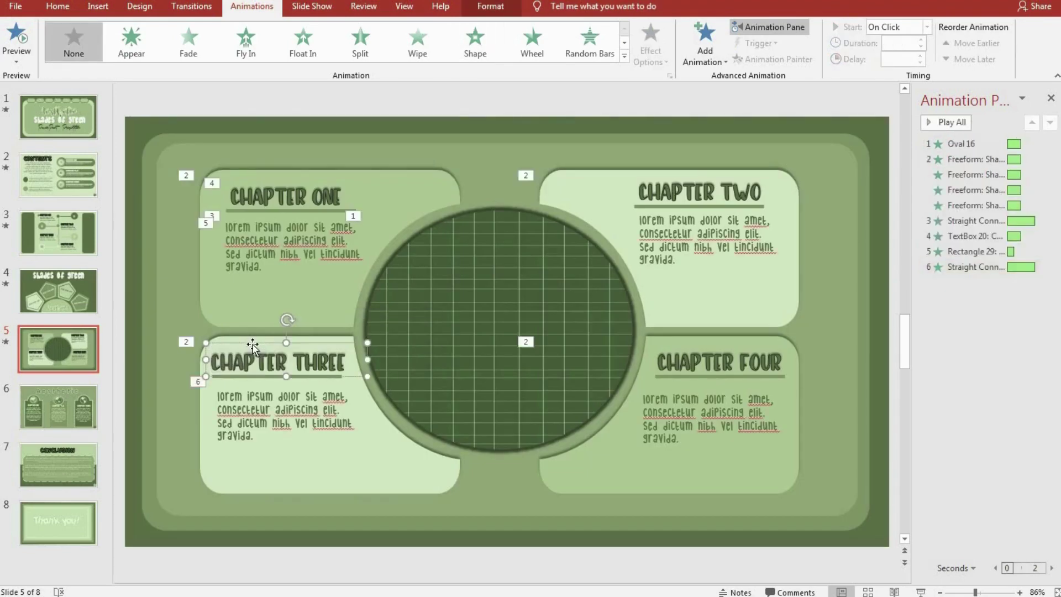
{"action": "left_click", "coordinate": [303, 41]}
{"action": "double_click", "coordinate": [252, 423]}
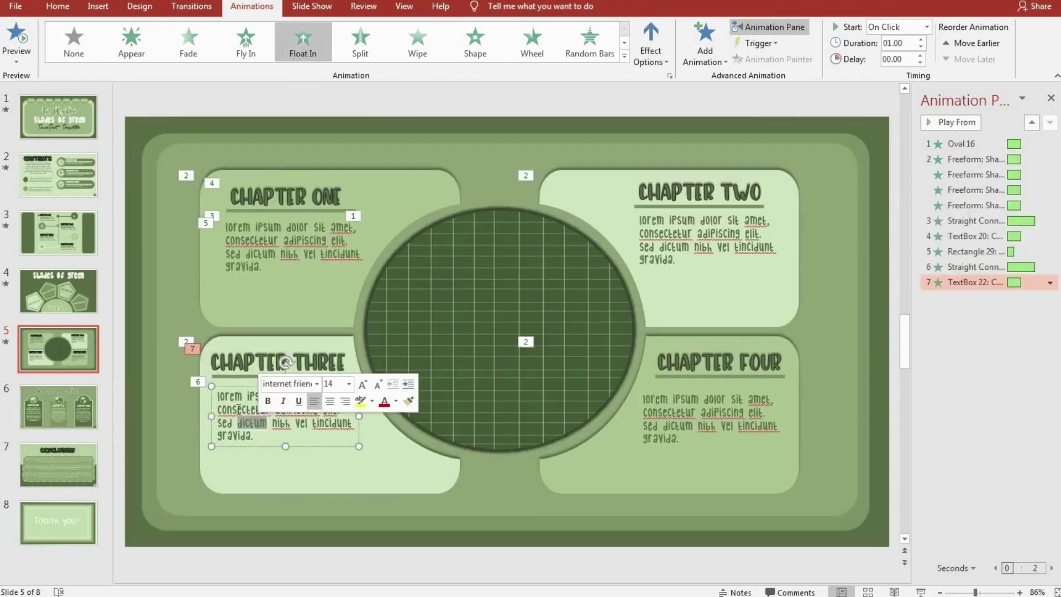
{"action": "left_click", "coordinate": [589, 41]}
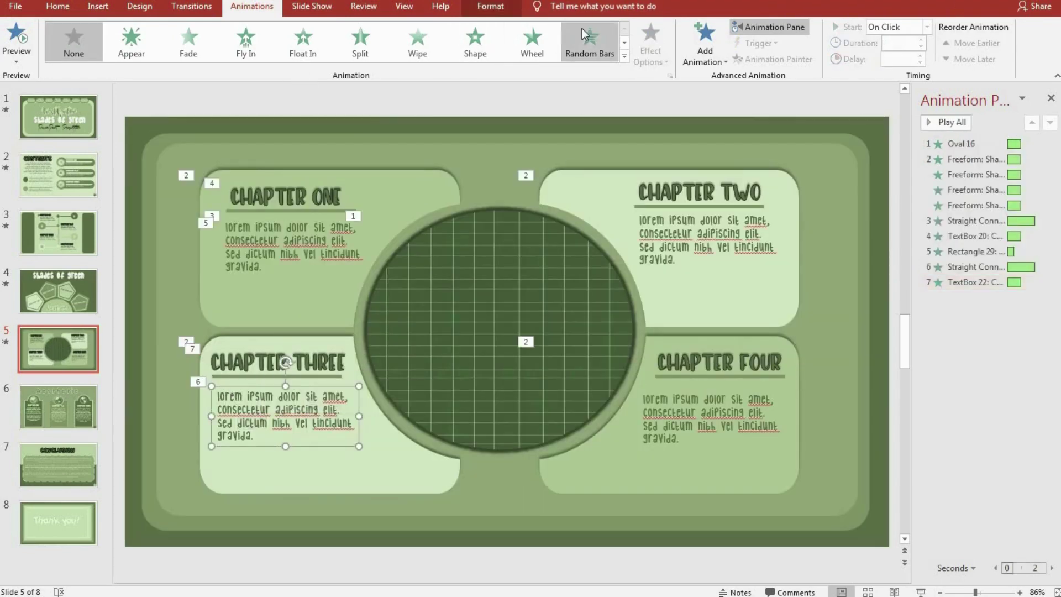
Give Chapter Two's underline Shape, title Float In and body text Random Bars
{"action": "left_click", "coordinate": [677, 205]}
{"action": "left_click", "coordinate": [475, 41]}
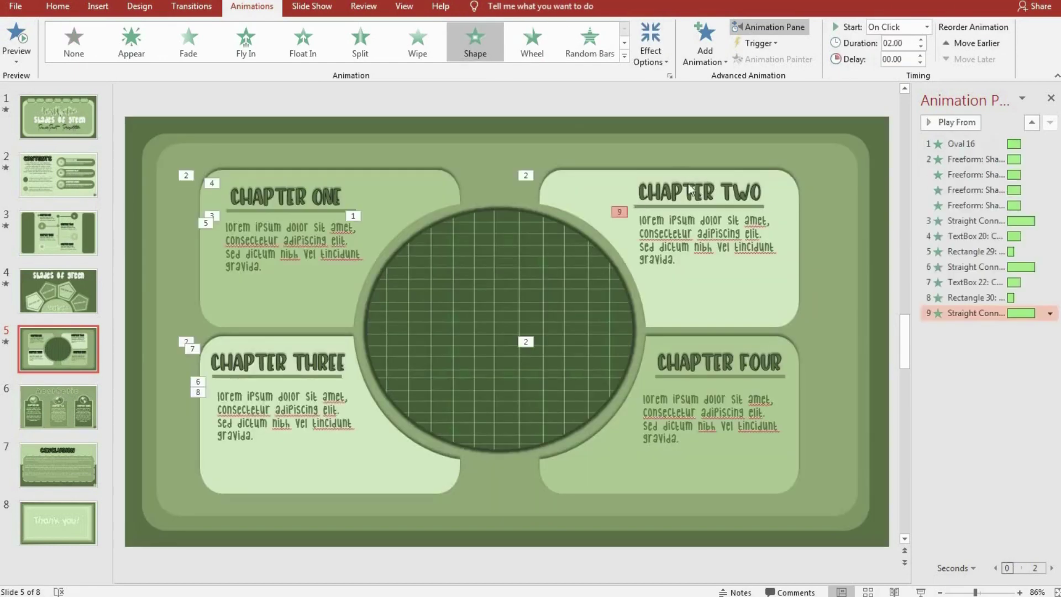
{"action": "left_click", "coordinate": [290, 44]}
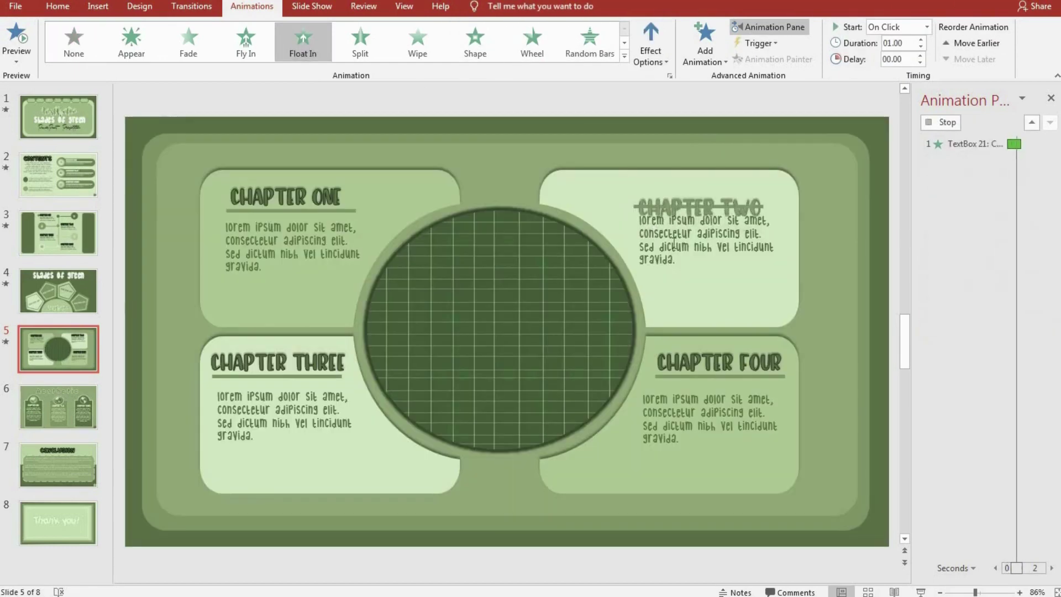
{"action": "left_click", "coordinate": [652, 207]}
{"action": "left_click", "coordinate": [645, 210]}
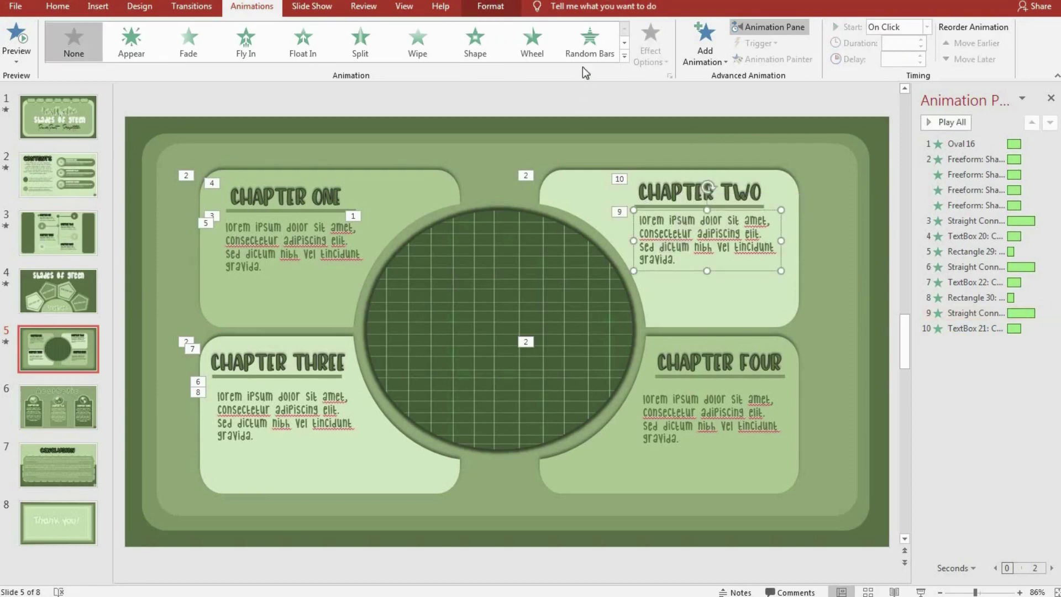
{"action": "left_click", "coordinate": [589, 42]}
Give Chapter Four's underline Shape, title Float In and body Random Bars, then preview
{"action": "left_click", "coordinate": [711, 376]}
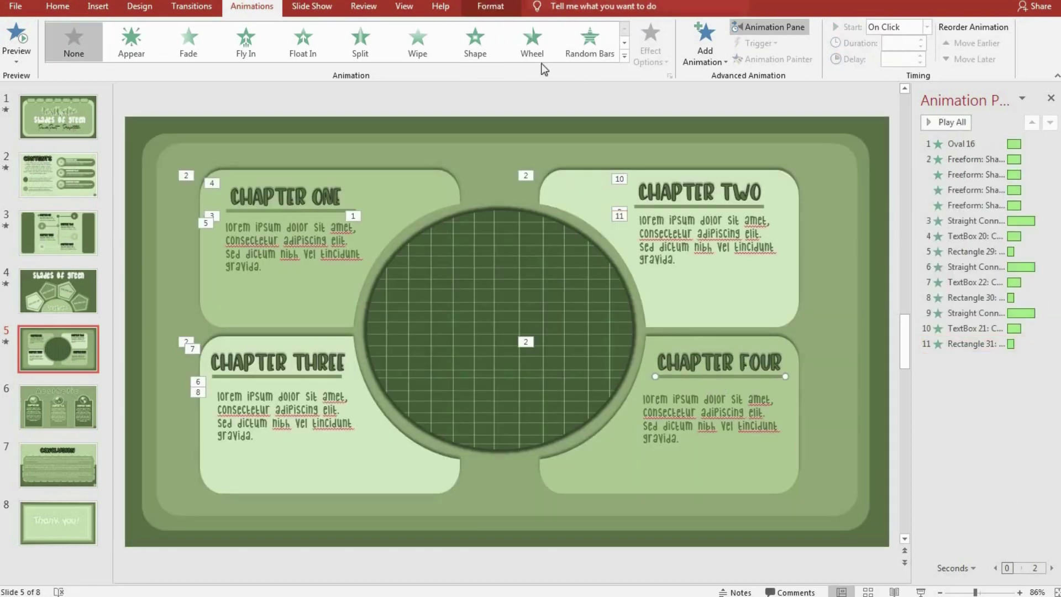
{"action": "left_click", "coordinate": [474, 41]}
{"action": "left_click", "coordinate": [690, 341]}
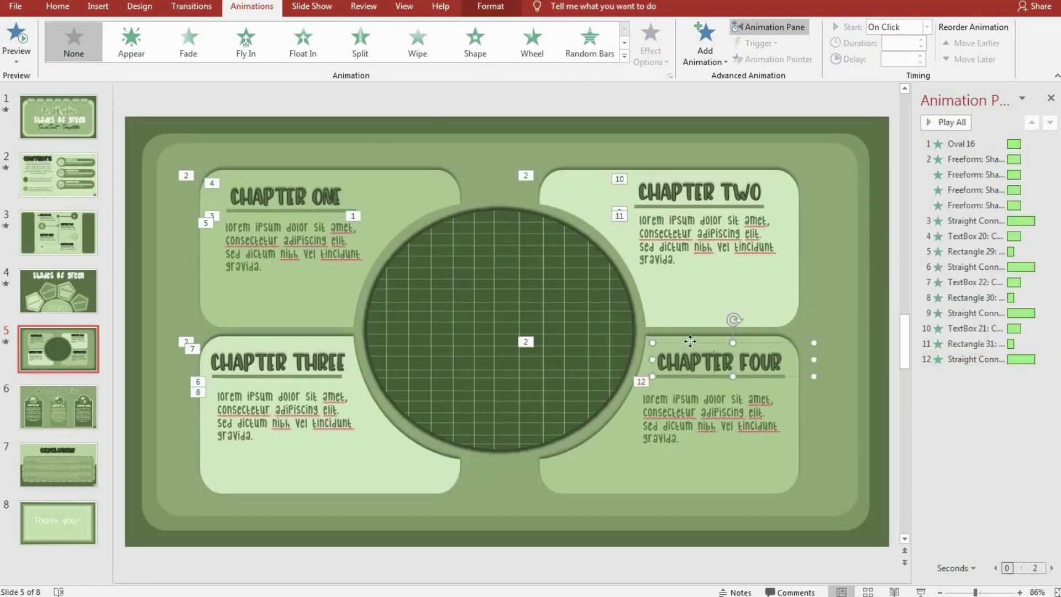
{"action": "left_click", "coordinate": [302, 41]}
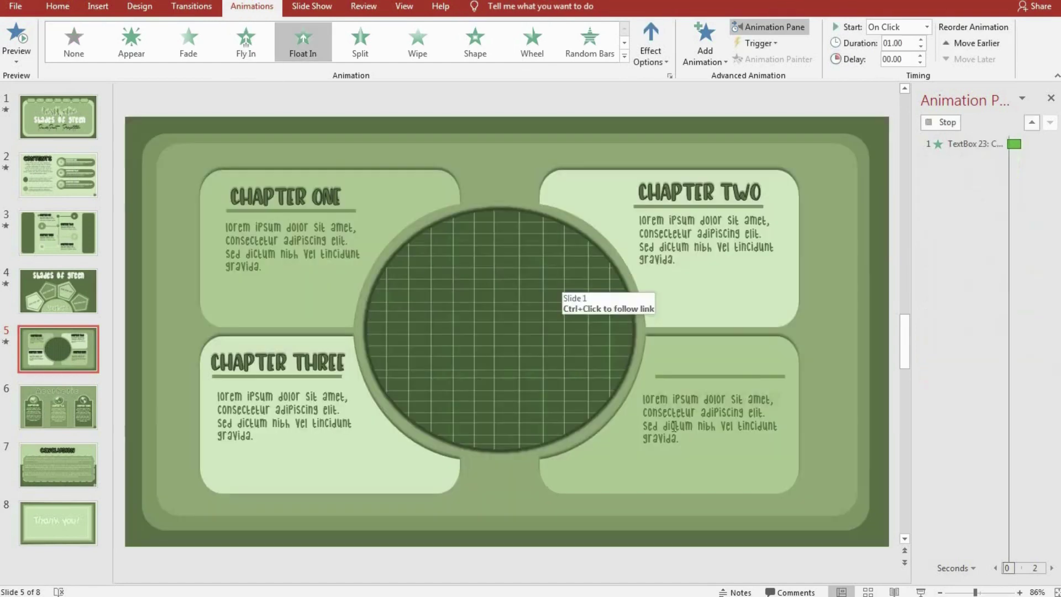
{"action": "left_click", "coordinate": [644, 389]}
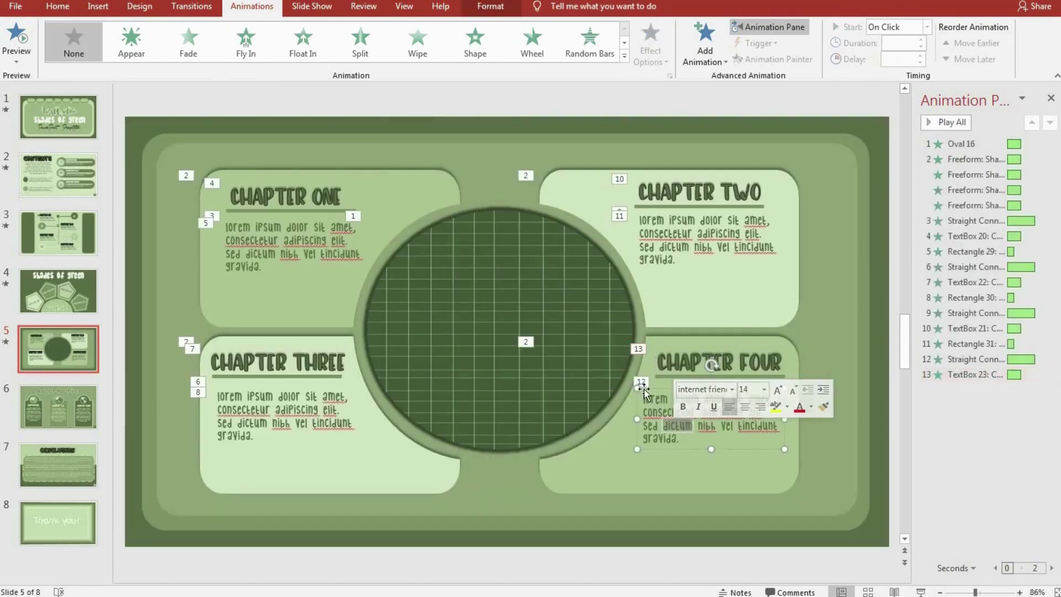
{"action": "left_click", "coordinate": [559, 40]}
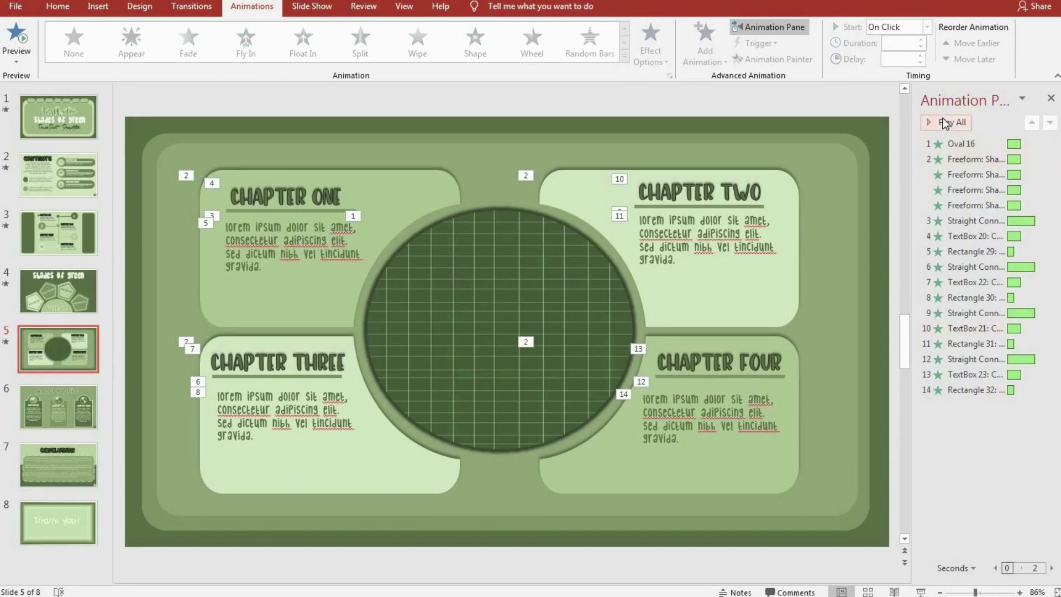
{"action": "left_click", "coordinate": [946, 123]}
Move the three Chapter Three animations up to positions 3–5 and preview the order
{"action": "left_click", "coordinate": [314, 379]}
{"action": "left_click", "coordinate": [322, 376], "text": "shift"}
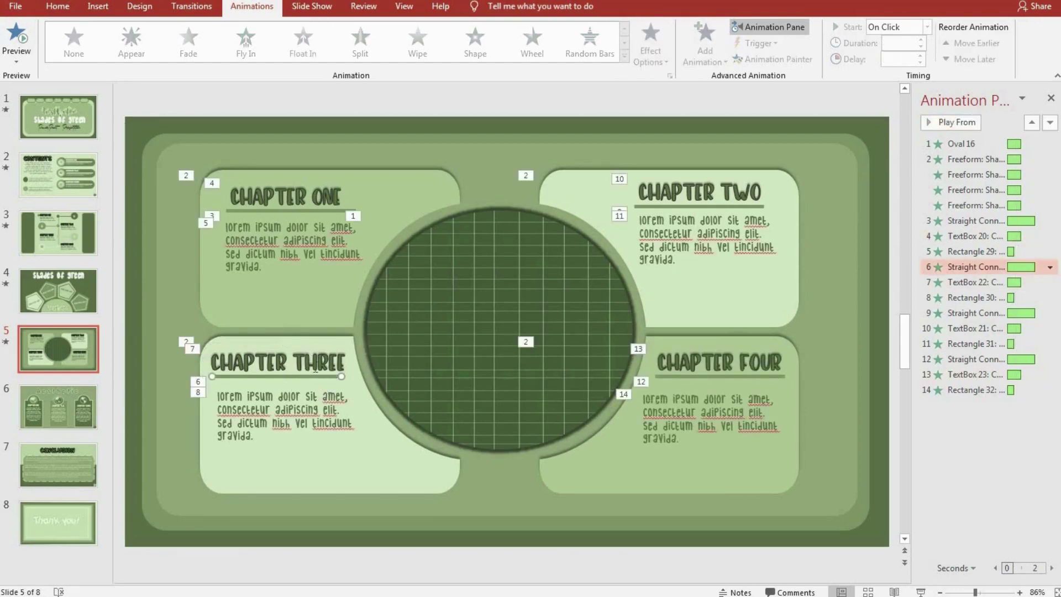
{"action": "left_click", "coordinate": [975, 297], "text": "shift"}
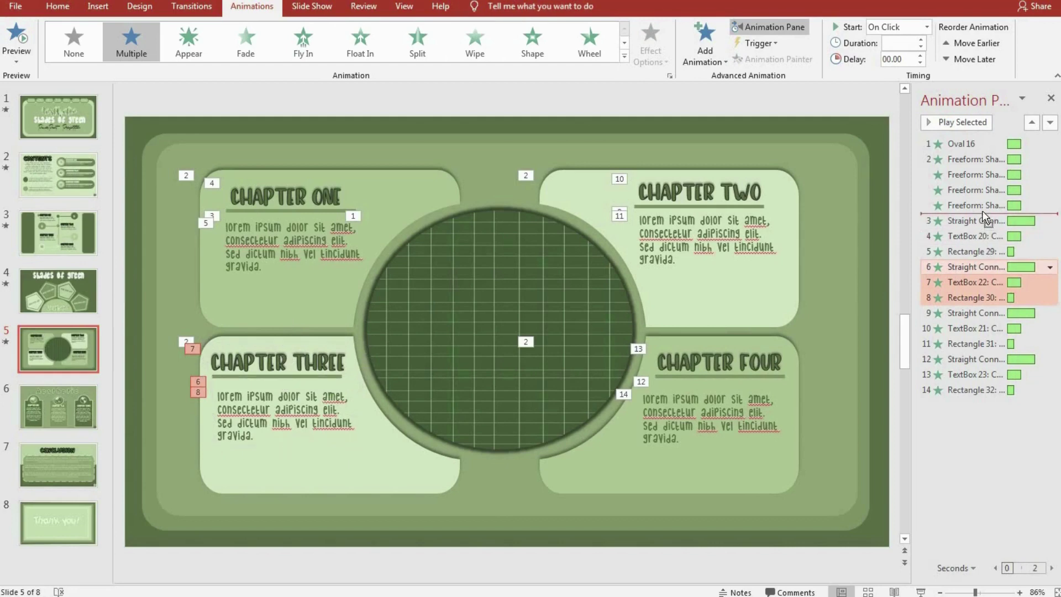
{"action": "left_click_drag", "start_coordinate": [975, 282], "coordinate": [982, 210]}
{"action": "left_click", "coordinate": [956, 121]}
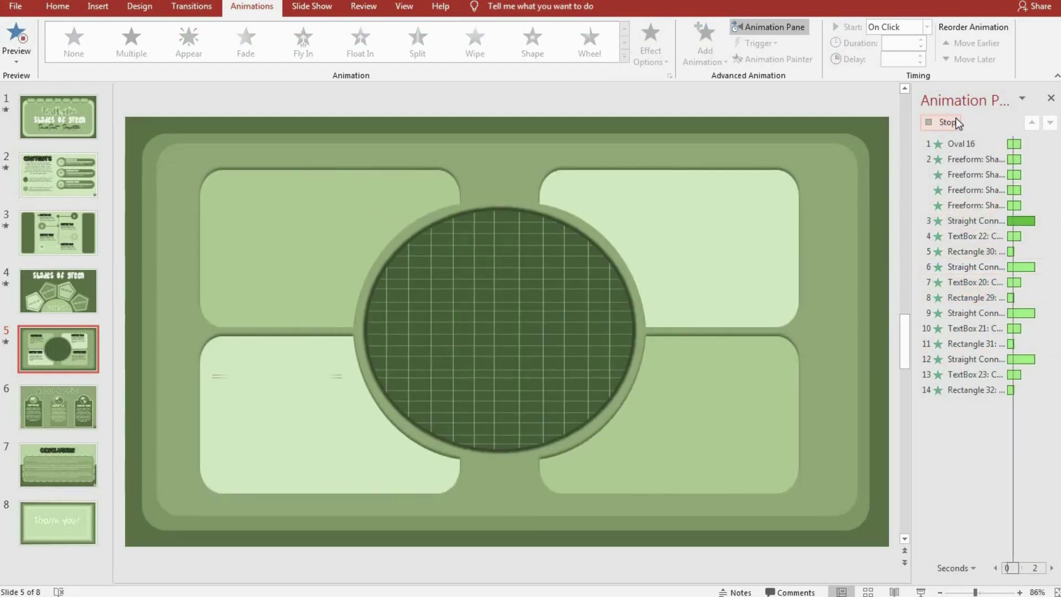
Reselect all three Chapter Three animations, move them further down, and preview the slide
{"action": "left_click", "coordinate": [972, 237]}
{"action": "left_click", "coordinate": [256, 363]}
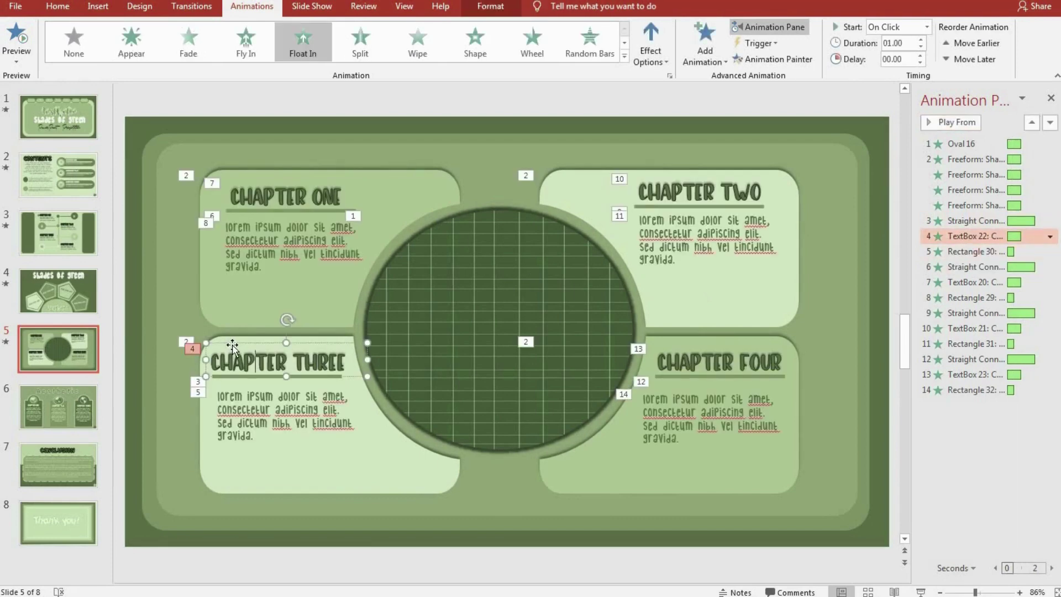
{"action": "left_click", "coordinate": [243, 377]}
{"action": "left_click_drag", "start_coordinate": [204, 458], "coordinate": [639, 329]}
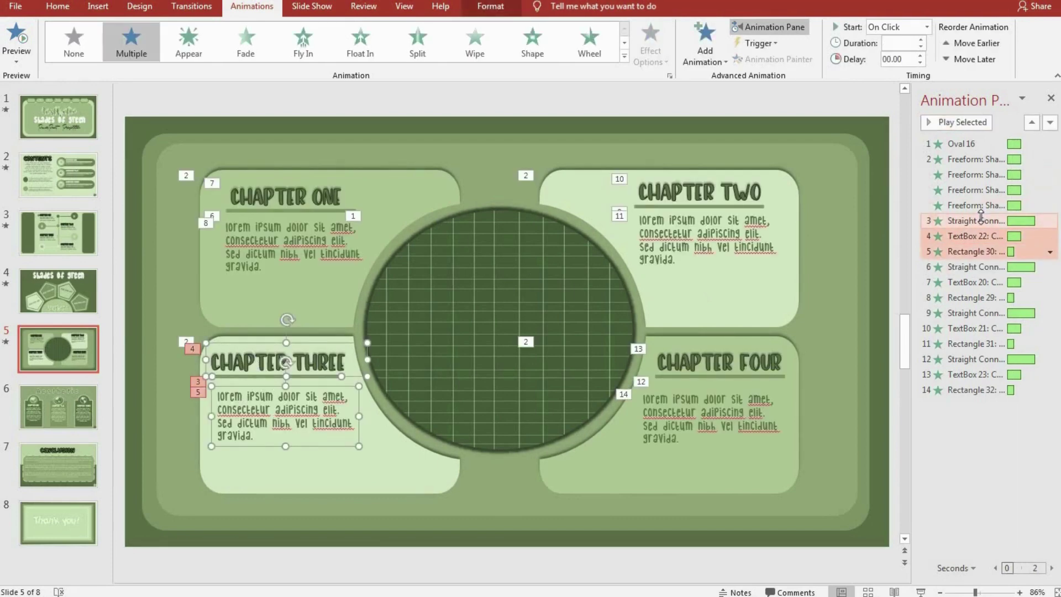
{"action": "left_click_drag", "start_coordinate": [980, 216], "coordinate": [984, 298]}
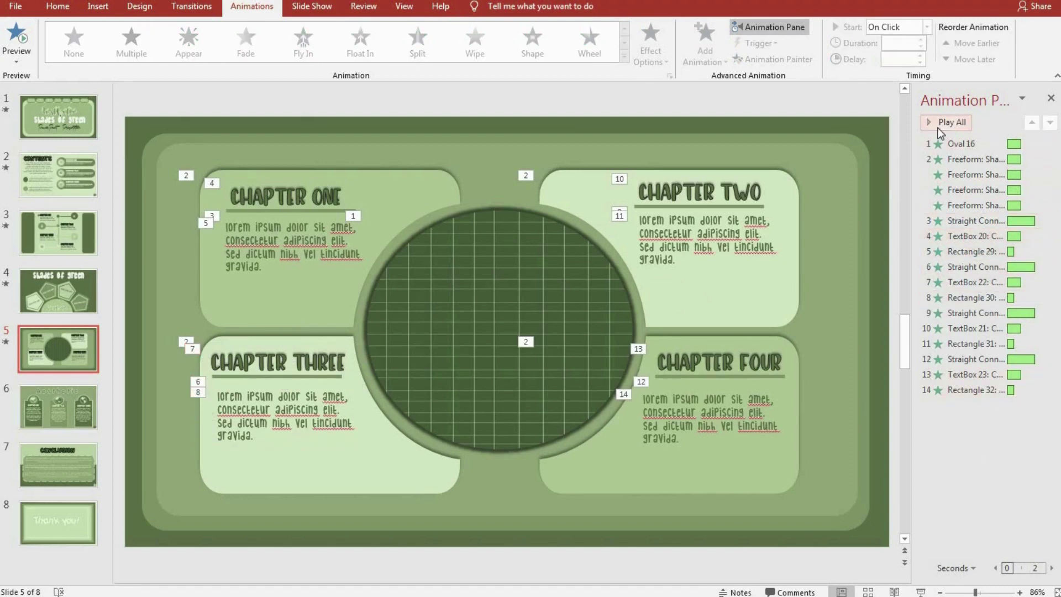
{"action": "left_click", "coordinate": [937, 128]}
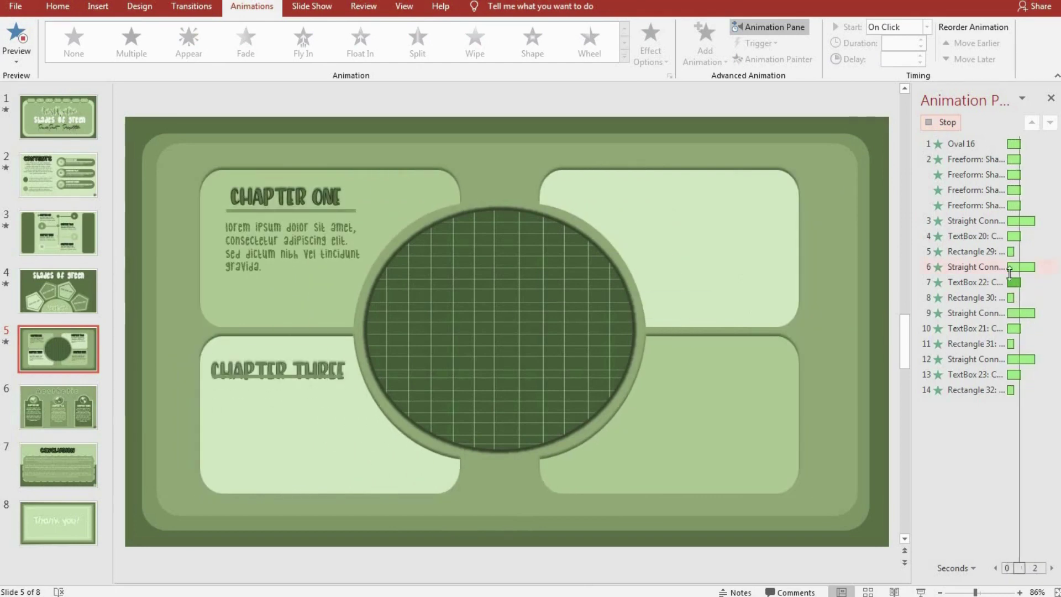
{"action": "left_click", "coordinate": [992, 279]}
Place the Chapter Three animations after Chapter Two's, preview the final order, and go to slide 6
{"action": "left_click", "coordinate": [989, 266]}
{"action": "left_click", "coordinate": [982, 282], "text": "shift"}
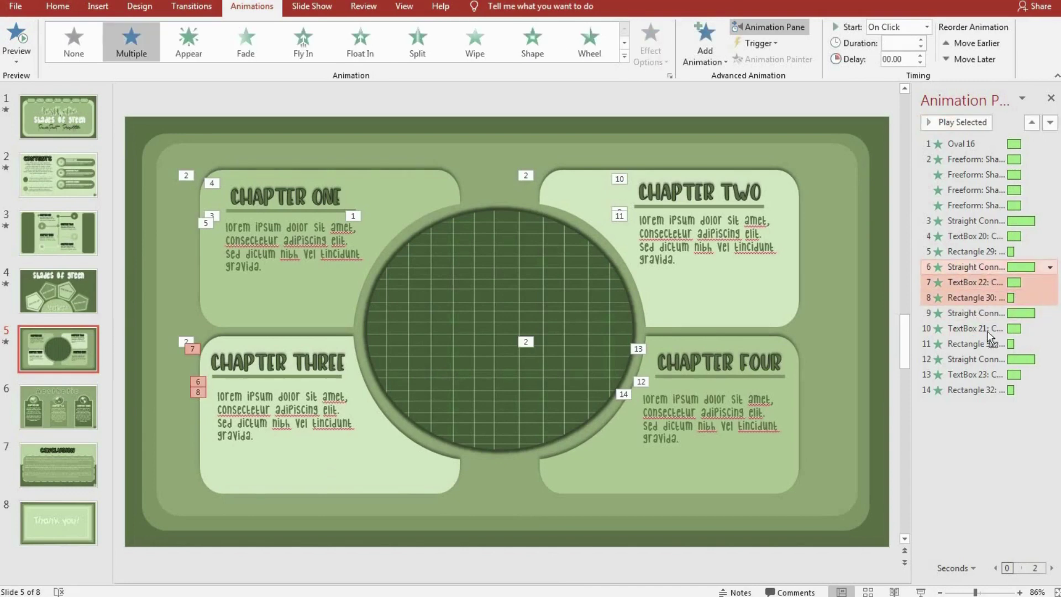
{"action": "left_click_drag", "start_coordinate": [978, 301], "coordinate": [987, 339]}
{"action": "left_click", "coordinate": [986, 442]}
{"action": "left_click", "coordinate": [927, 130]}
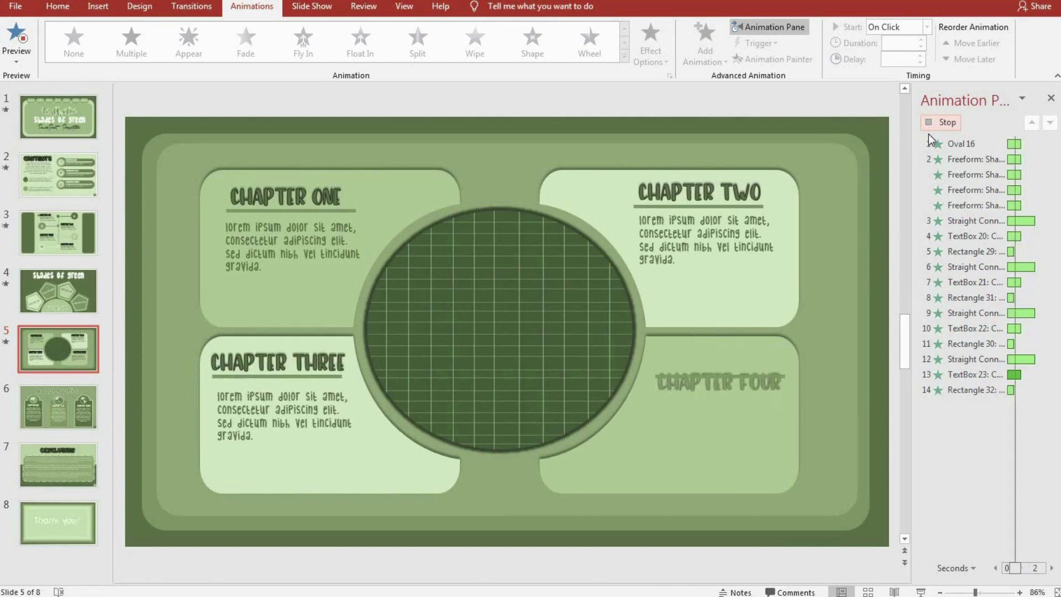
{"action": "left_click", "coordinate": [77, 409]}
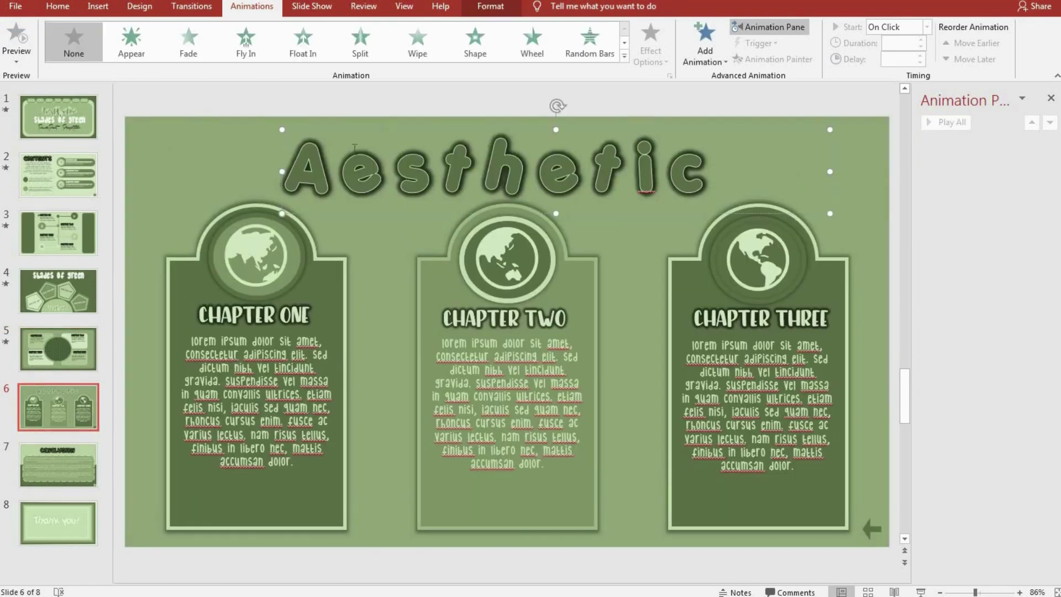
Begin multi-selecting the letters of the Aesthetic title on slide 6
{"action": "left_click", "coordinate": [246, 42]}
{"action": "left_click", "coordinate": [651, 47]}
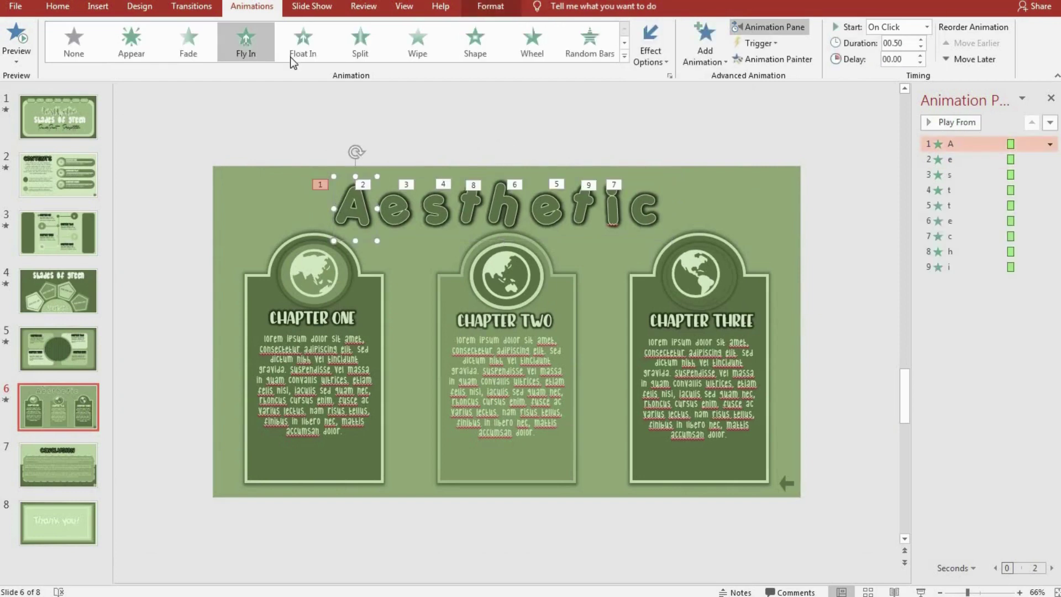
{"action": "left_click", "coordinate": [395, 212], "text": "shift"}
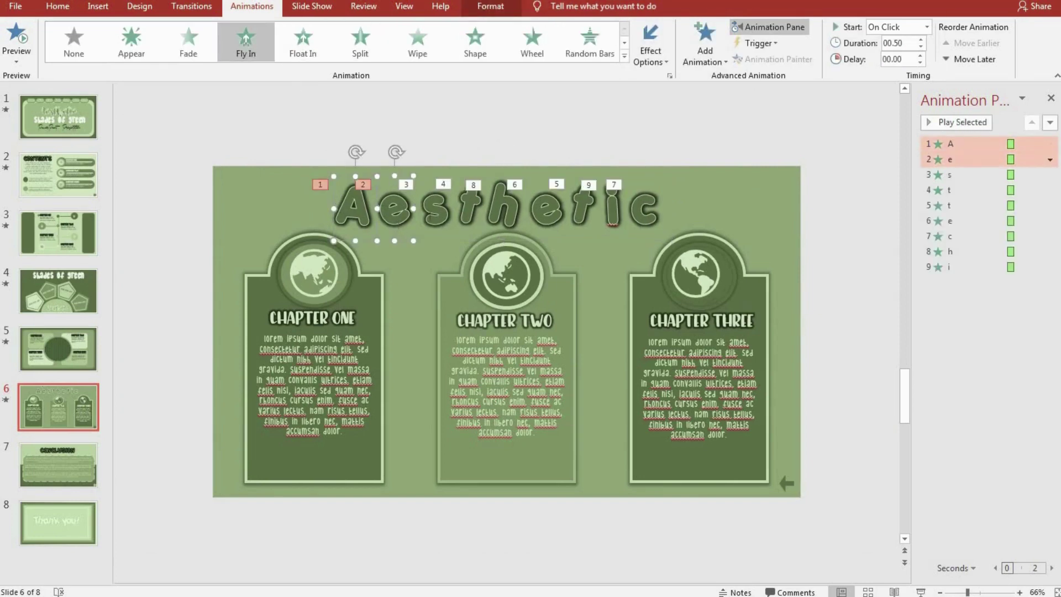
{"action": "left_click", "coordinate": [437, 210], "text": "shift"}
{"action": "left_click", "coordinate": [522, 210], "text": "shift"}
{"action": "left_click", "coordinate": [467, 210], "text": "shift"}
{"action": "left_click", "coordinate": [536, 210], "text": "shift"}
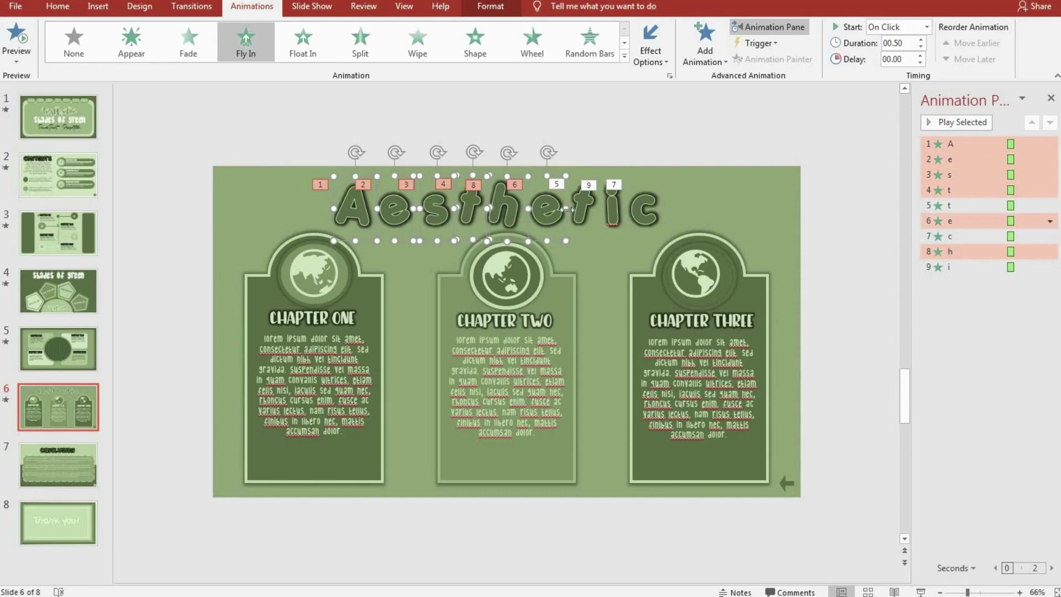
{"action": "left_click", "coordinate": [456, 216]}
{"action": "left_click", "coordinate": [371, 200]}
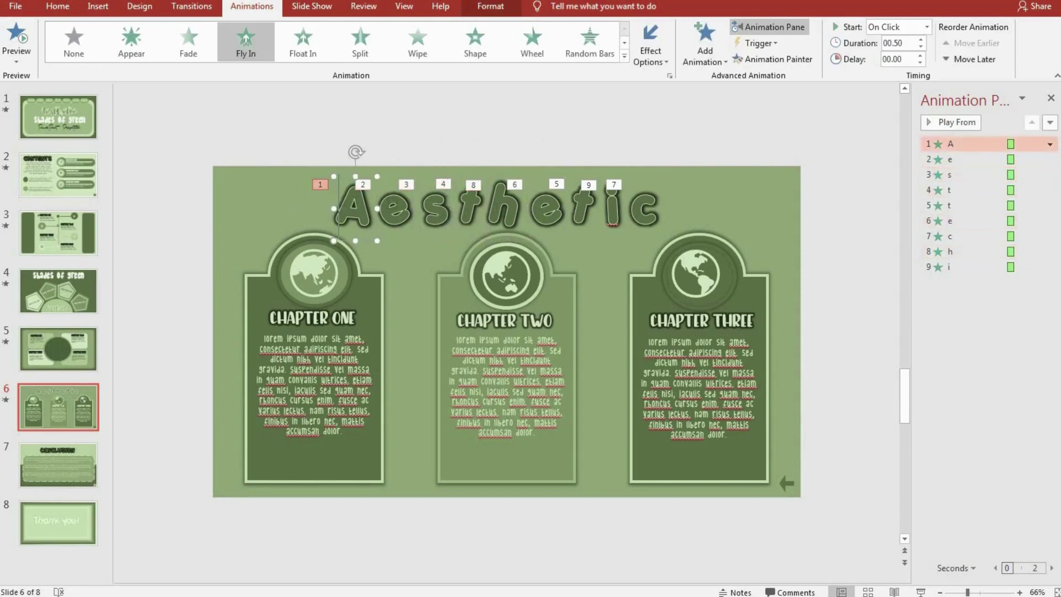
{"action": "key", "text": "Tab"}
{"action": "key", "text": "Tab"}
Select all nine 'Aesthetic' letters, apply the Fly In entrance, then pick the letter A alone
{"action": "left_click", "coordinate": [340, 177]}
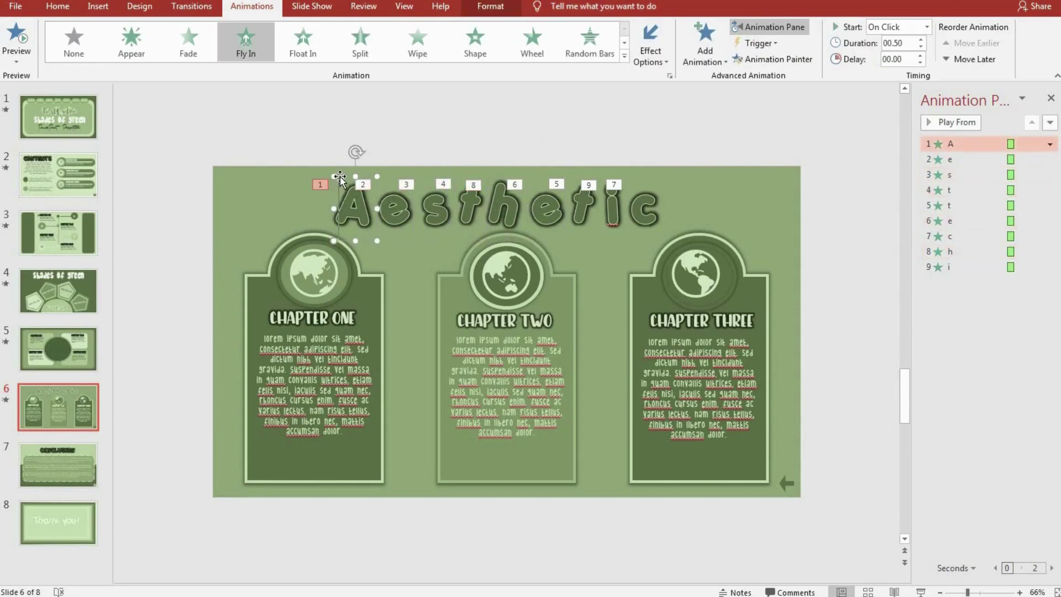
{"action": "left_click", "coordinate": [392, 211], "text": "shift"}
{"action": "left_click", "coordinate": [436, 210], "text": "shift"}
{"action": "left_click", "coordinate": [470, 213], "text": "shift"}
{"action": "left_click", "coordinate": [502, 210], "text": "shift"}
{"action": "left_click", "coordinate": [529, 216], "text": "shift"}
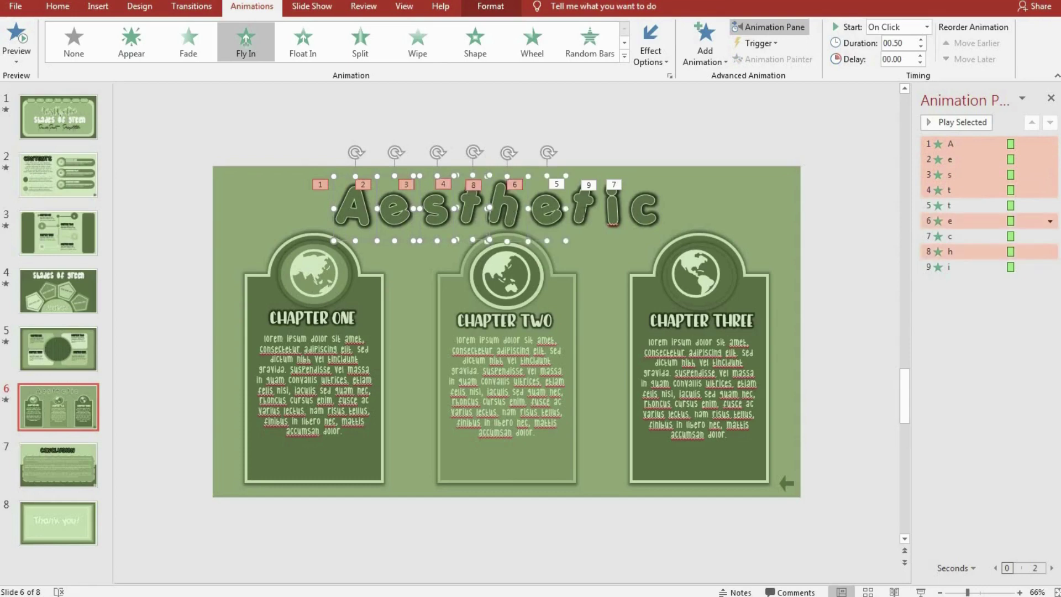
{"action": "left_click", "coordinate": [581, 210], "text": "shift"}
{"action": "left_click", "coordinate": [614, 212], "text": "shift"}
{"action": "left_click", "coordinate": [643, 209], "text": "shift"}
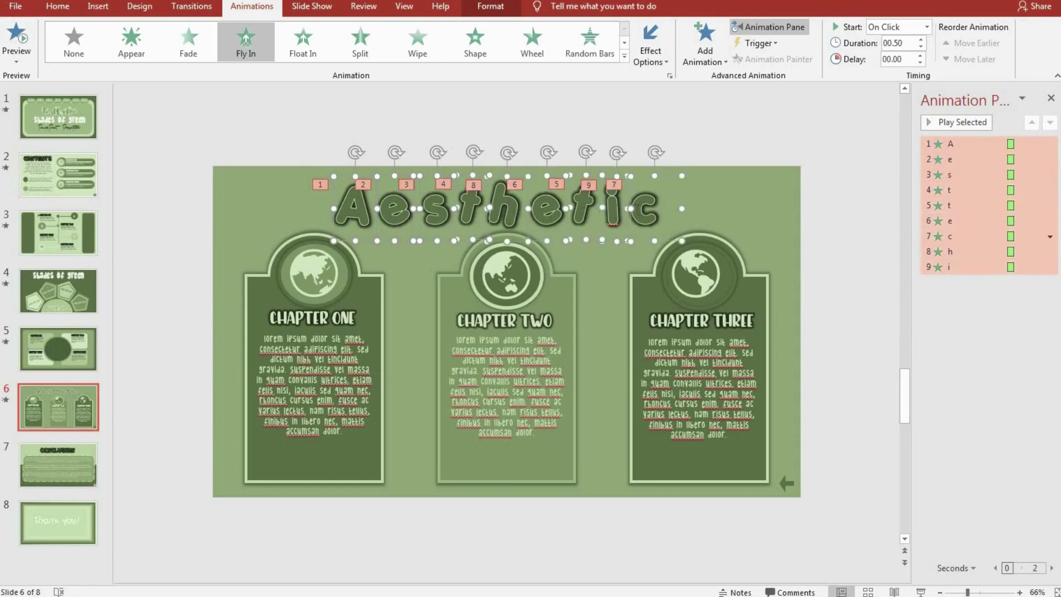
{"action": "left_click", "coordinate": [288, 37]}
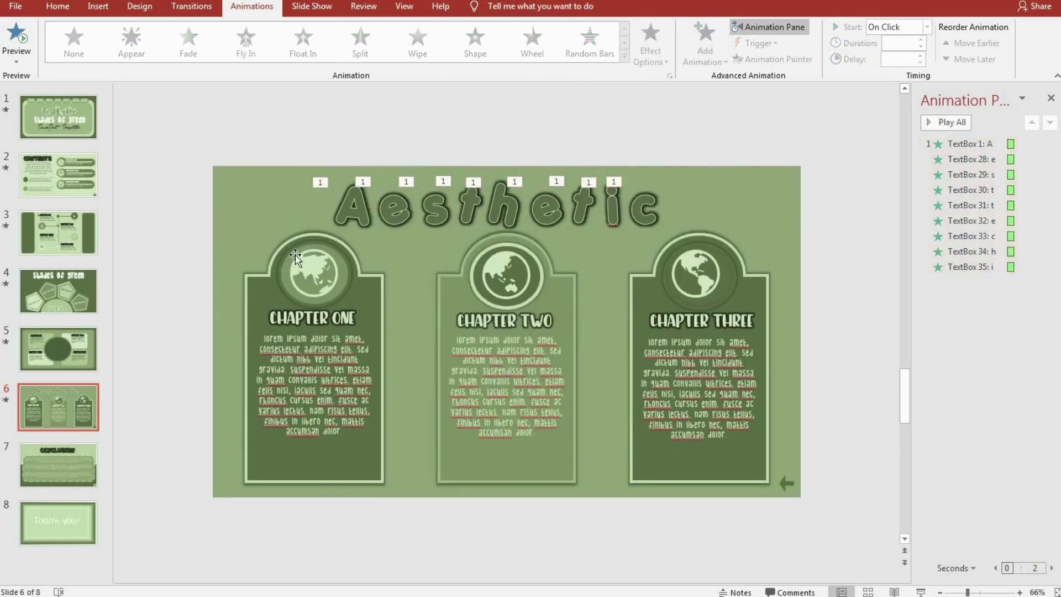
{"action": "left_click", "coordinate": [368, 209]}
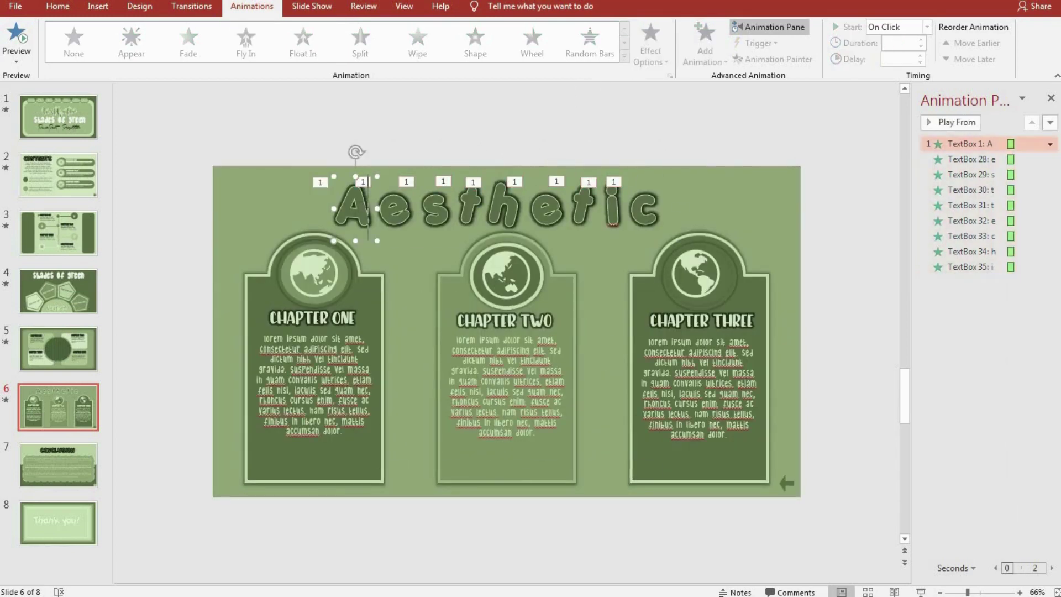
{"action": "key", "text": "Escape"}
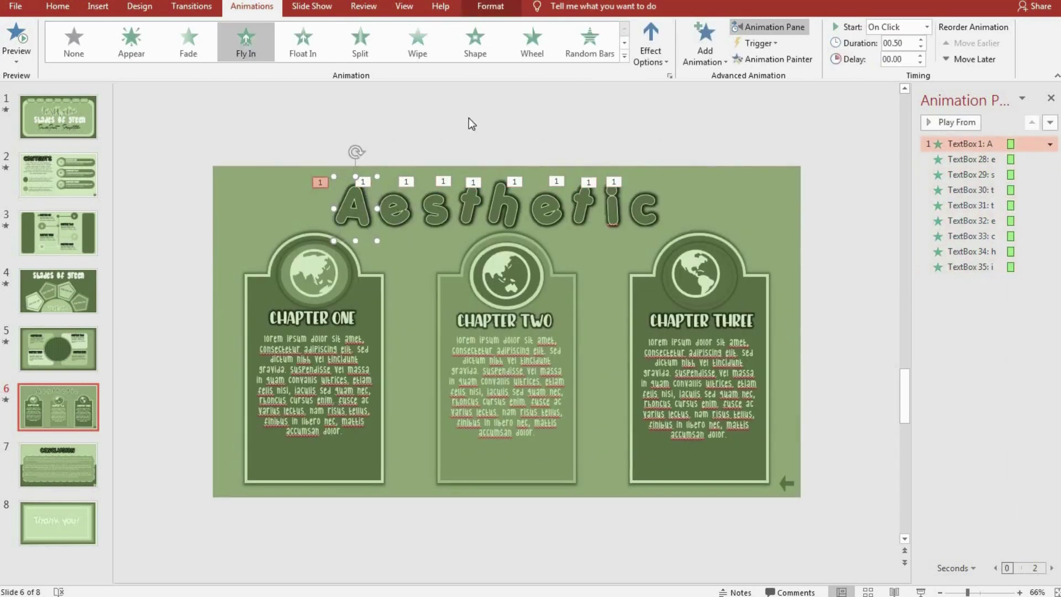
Make letter A fly in from the bottom-left and the first e from the top
{"action": "left_click", "coordinate": [650, 52]}
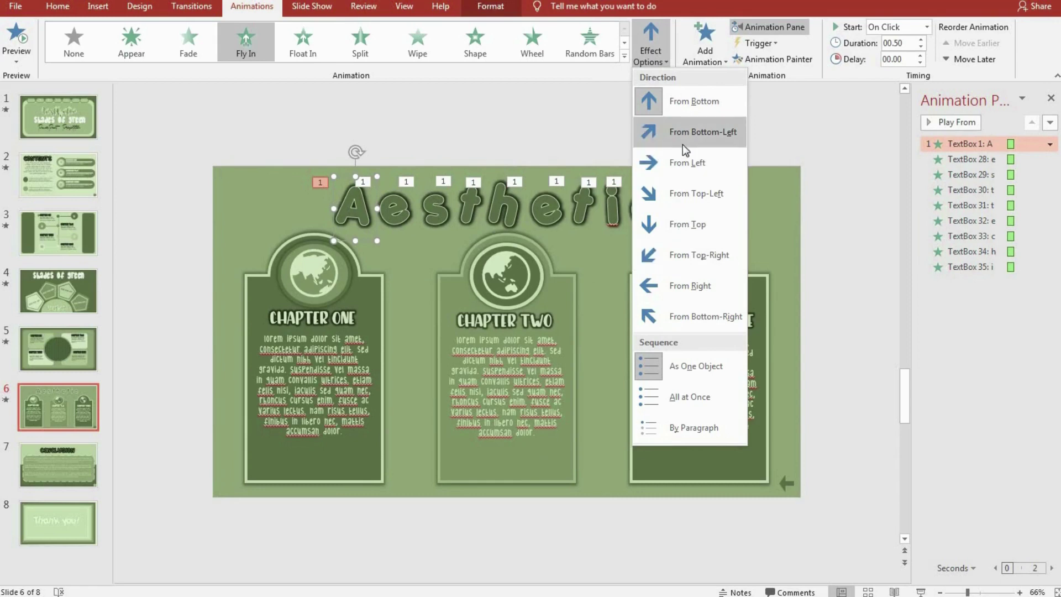
{"action": "left_click", "coordinate": [682, 144]}
{"action": "left_click", "coordinate": [389, 176]}
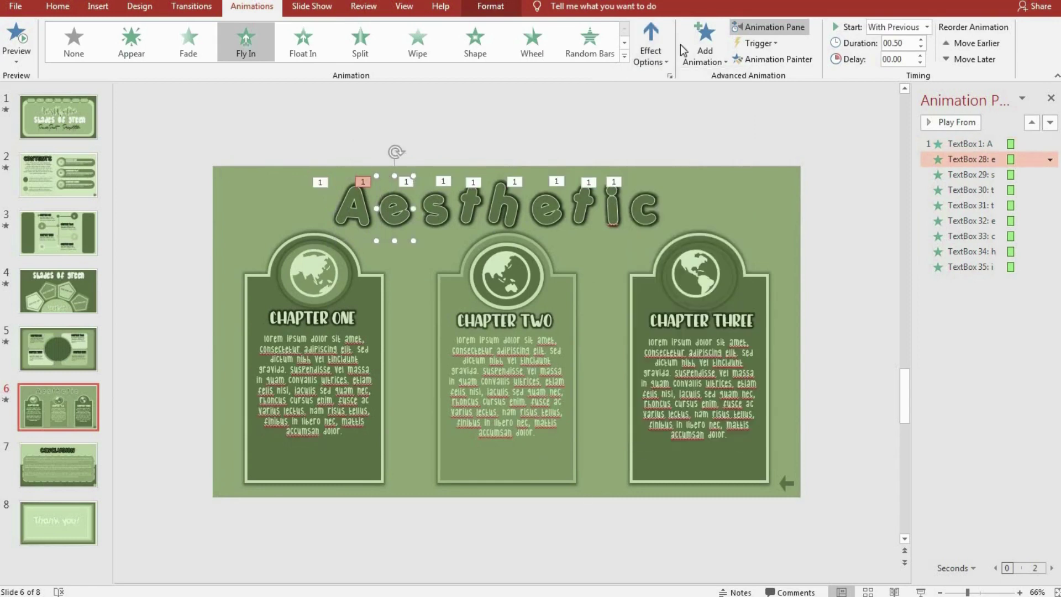
{"action": "left_click", "coordinate": [650, 54]}
{"action": "left_click", "coordinate": [673, 254]}
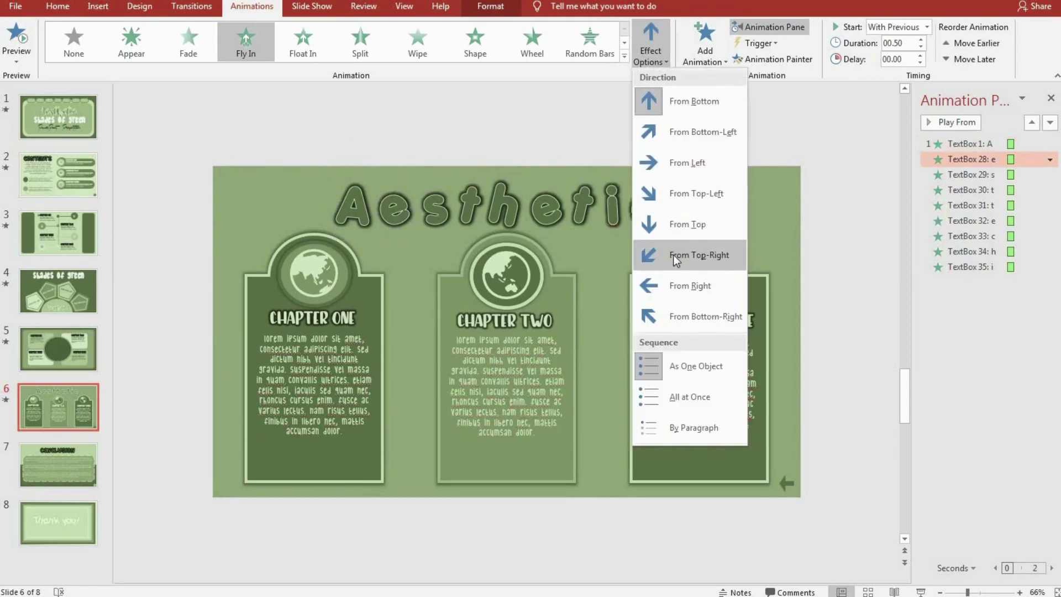
{"action": "left_click", "coordinate": [650, 54]}
{"action": "left_click", "coordinate": [677, 224]}
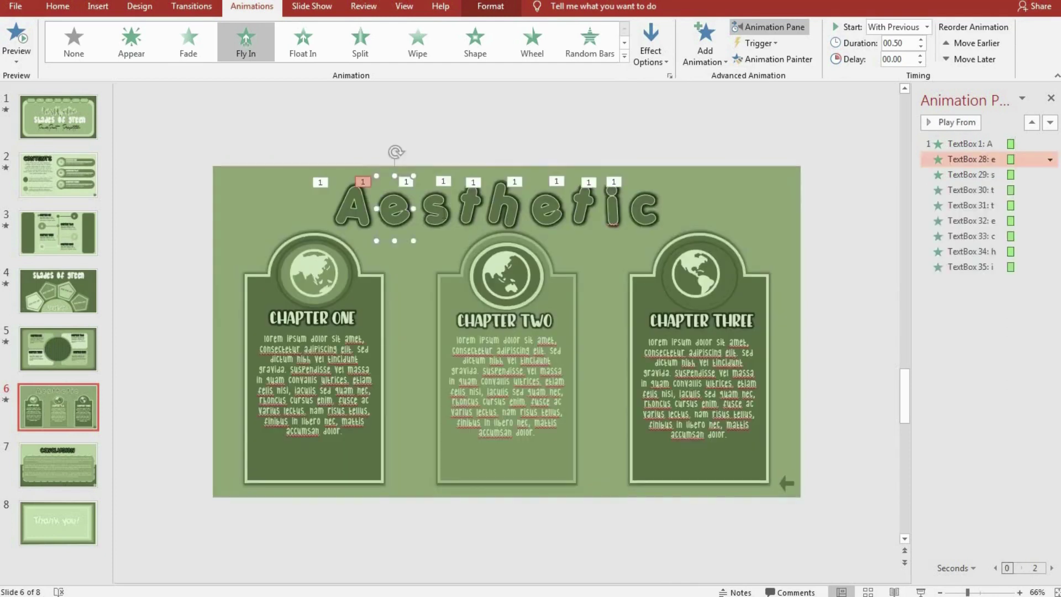
Make t, the second e and i fly in from the top-right, then play all animations
{"action": "left_click", "coordinate": [474, 213]}
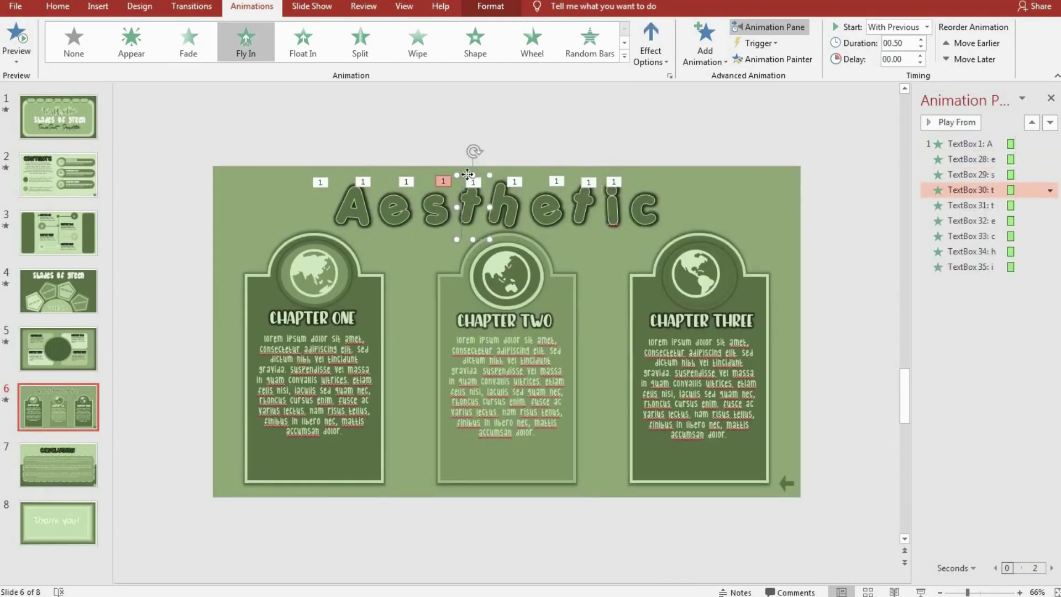
{"action": "left_click", "coordinate": [542, 196], "text": "shift"}
{"action": "left_click", "coordinate": [611, 205], "text": "shift"}
{"action": "left_click", "coordinate": [650, 53]}
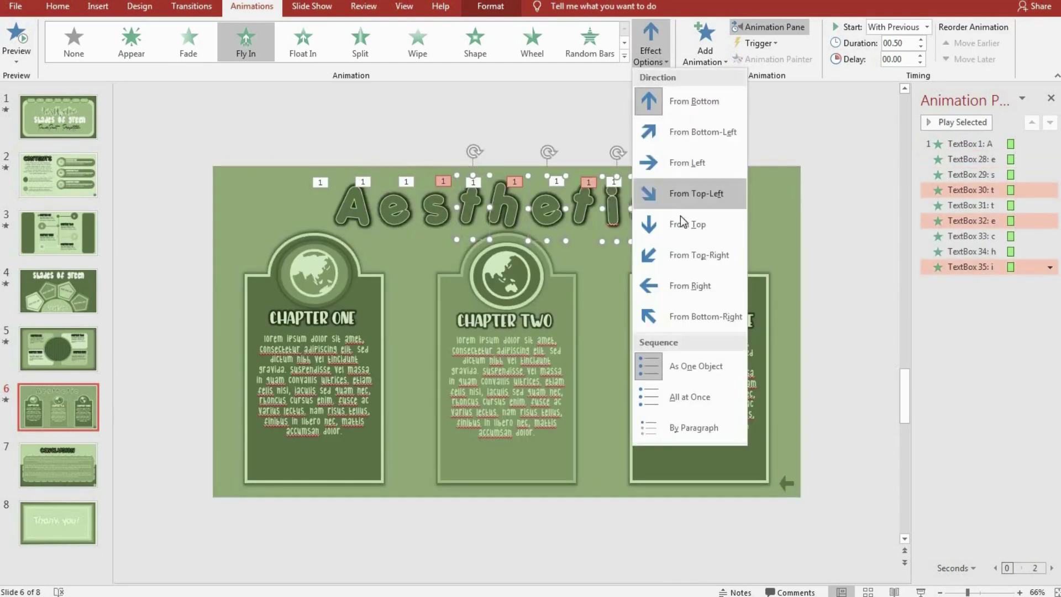
{"action": "left_click", "coordinate": [688, 255]}
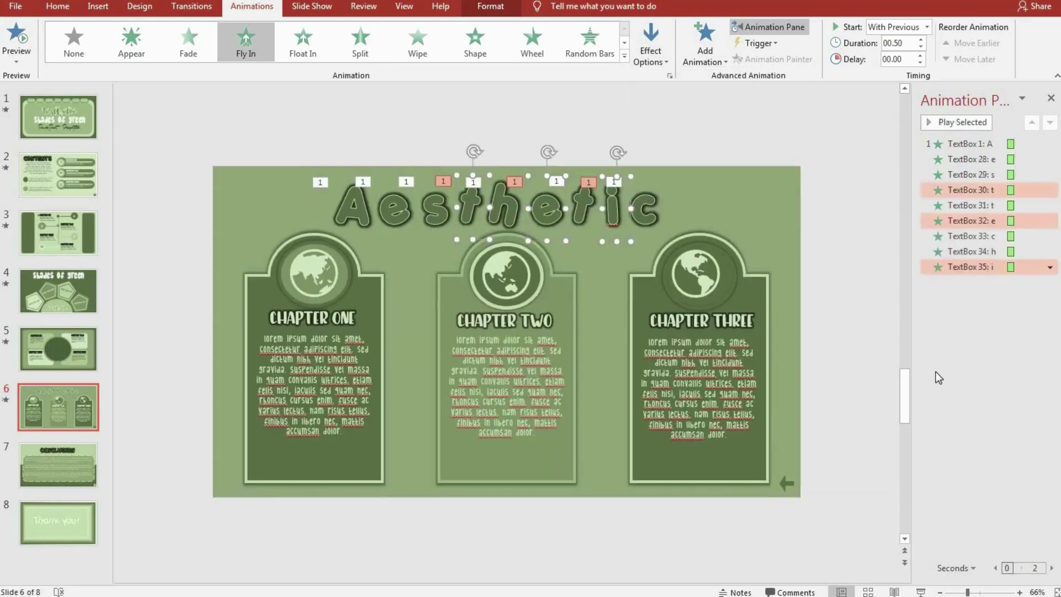
{"action": "left_click", "coordinate": [936, 371]}
{"action": "left_click", "coordinate": [943, 125]}
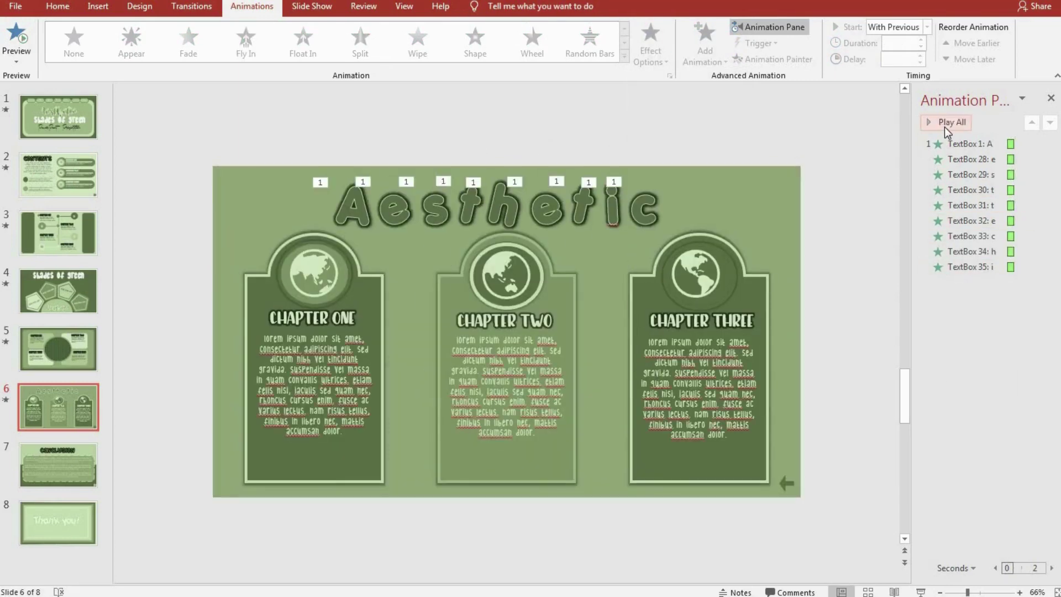
Select all nine letter animations and set their duration to 1 second, previewing the result
{"action": "left_click", "coordinate": [970, 266]}
{"action": "left_click", "coordinate": [967, 143], "text": "shift"}
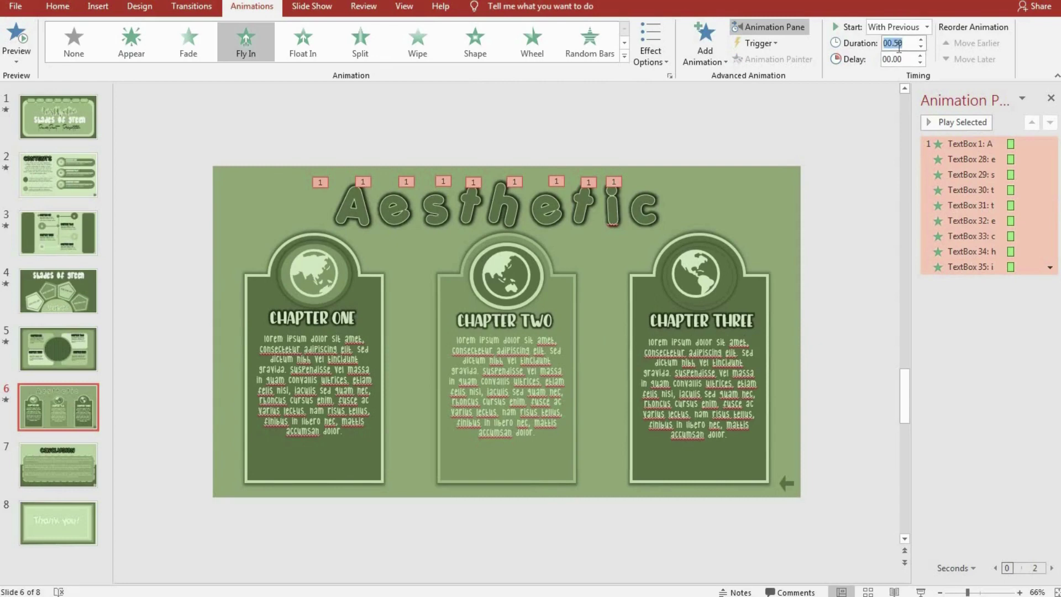
{"action": "type", "text": "01"}
{"action": "left_click", "coordinate": [946, 123]}
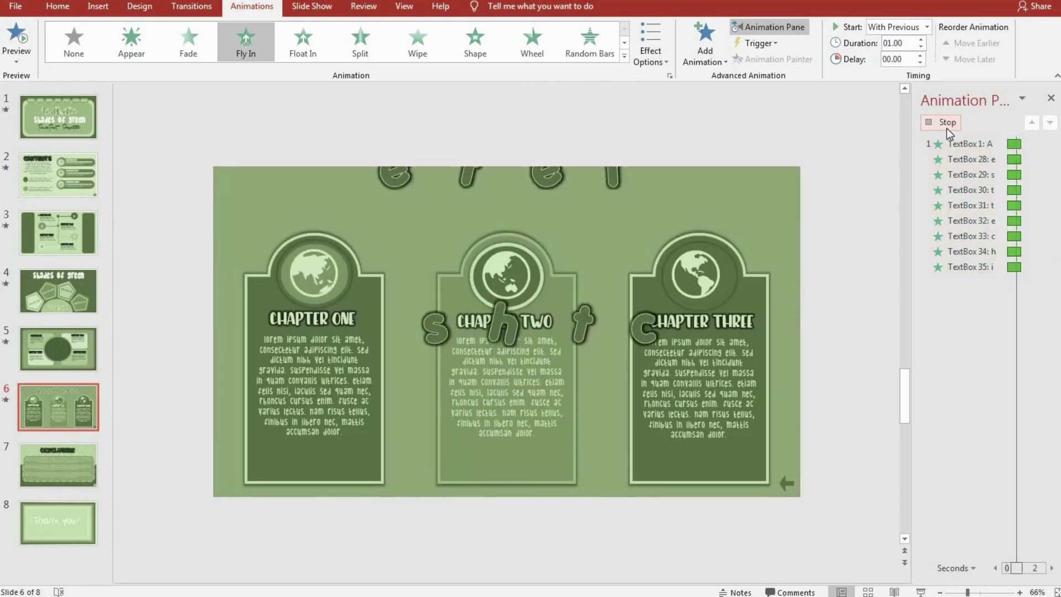
{"action": "left_click", "coordinate": [910, 44]}
{"action": "type", "text": "2"}
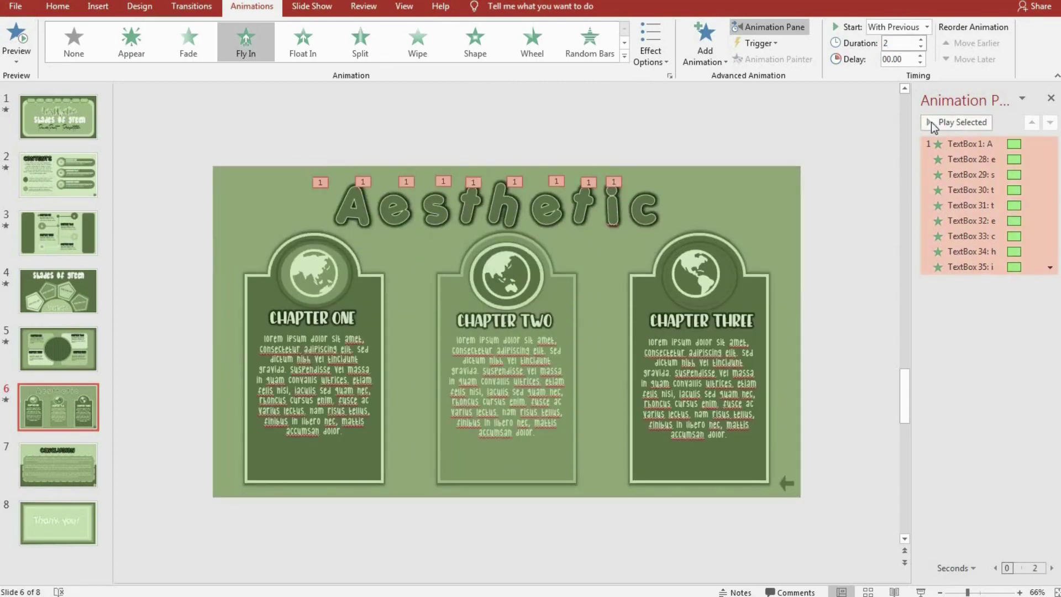
{"action": "left_click", "coordinate": [930, 121]}
{"action": "left_click", "coordinate": [946, 127]}
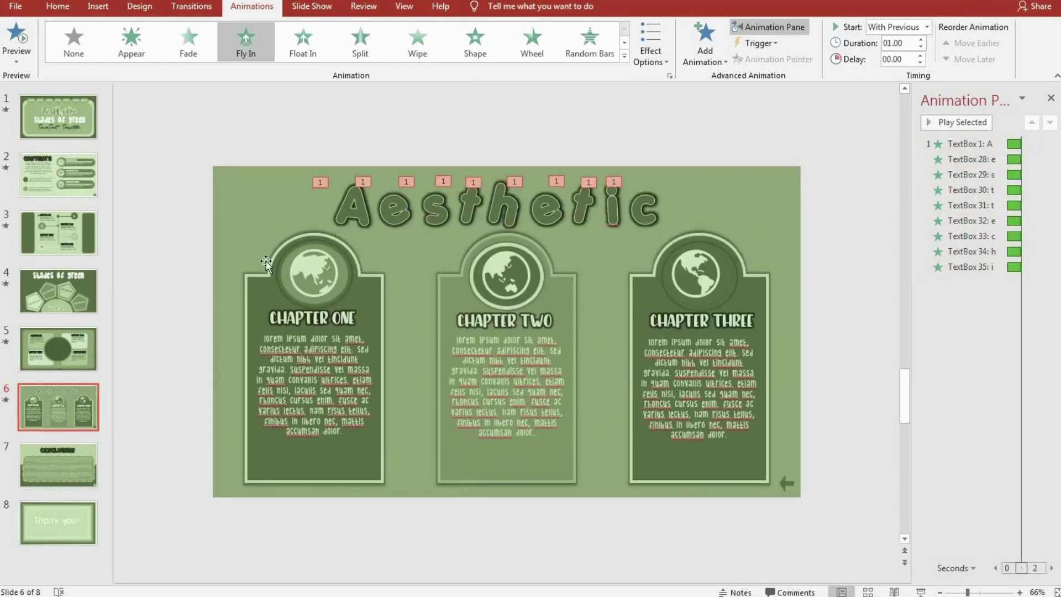
{"action": "left_click", "coordinate": [269, 272]}
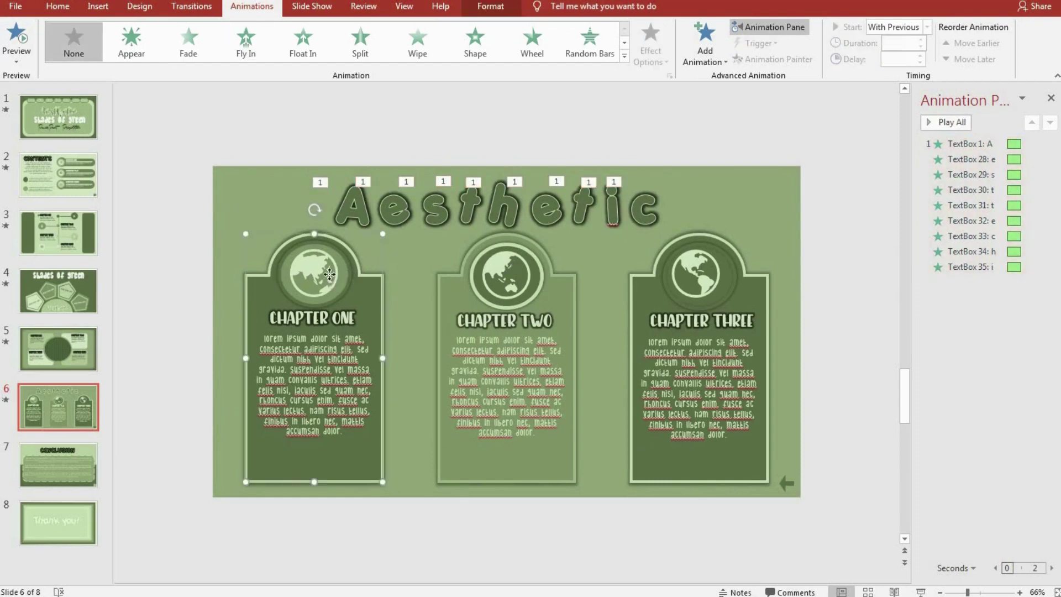
Give Chapter One's globe, title and body text a Fly In entrance
{"action": "left_click", "coordinate": [330, 274]}
{"action": "left_click", "coordinate": [312, 318], "text": "ctrl"}
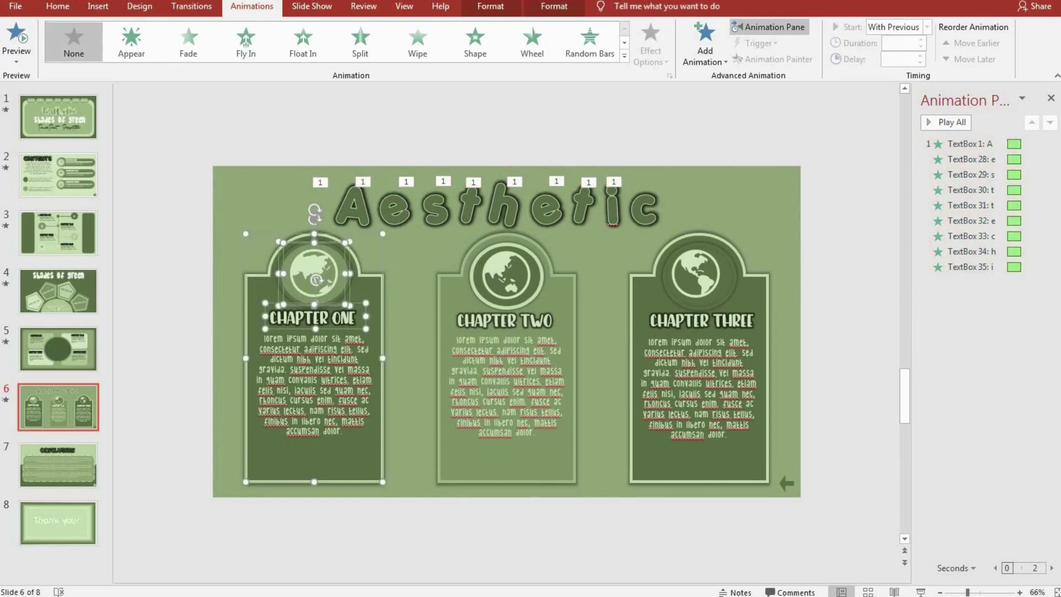
{"action": "left_click", "coordinate": [353, 354], "text": "ctrl"}
{"action": "left_click", "coordinate": [296, 42]}
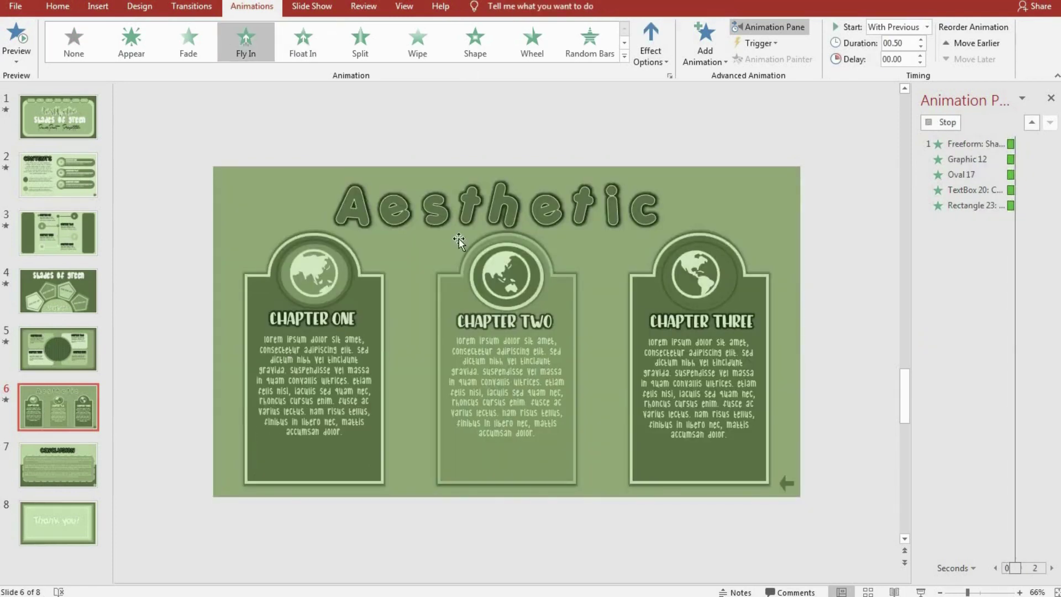
Make Chapter Two's globe, title and body text fly in
{"action": "left_click", "coordinate": [469, 276]}
{"action": "left_click", "coordinate": [477, 340], "text": "ctrl"}
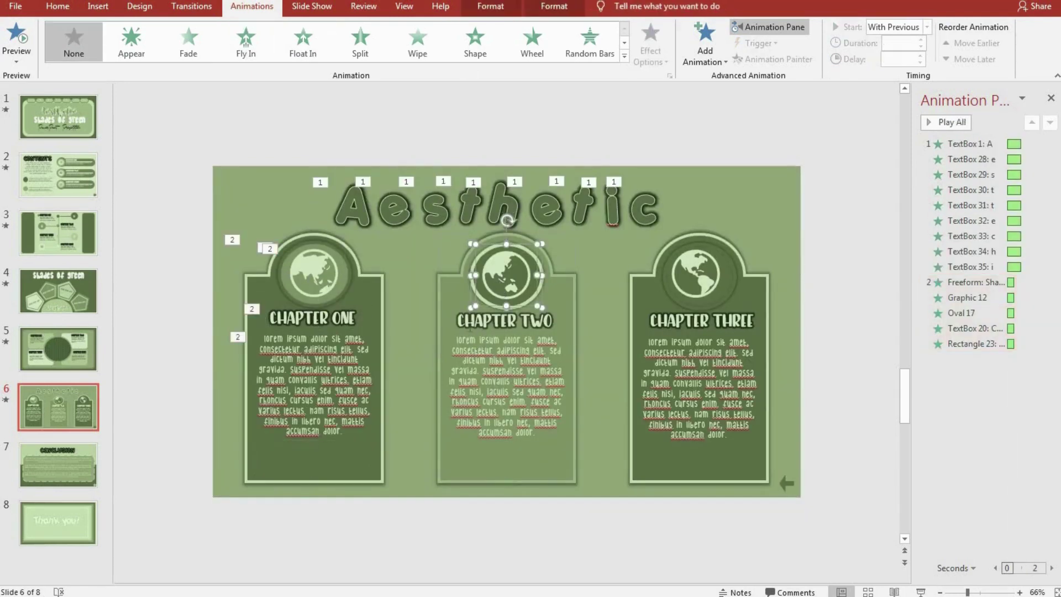
{"action": "left_click", "coordinate": [475, 323], "text": "ctrl"}
{"action": "left_click", "coordinate": [474, 364], "text": "ctrl"}
{"action": "left_click", "coordinate": [246, 43]}
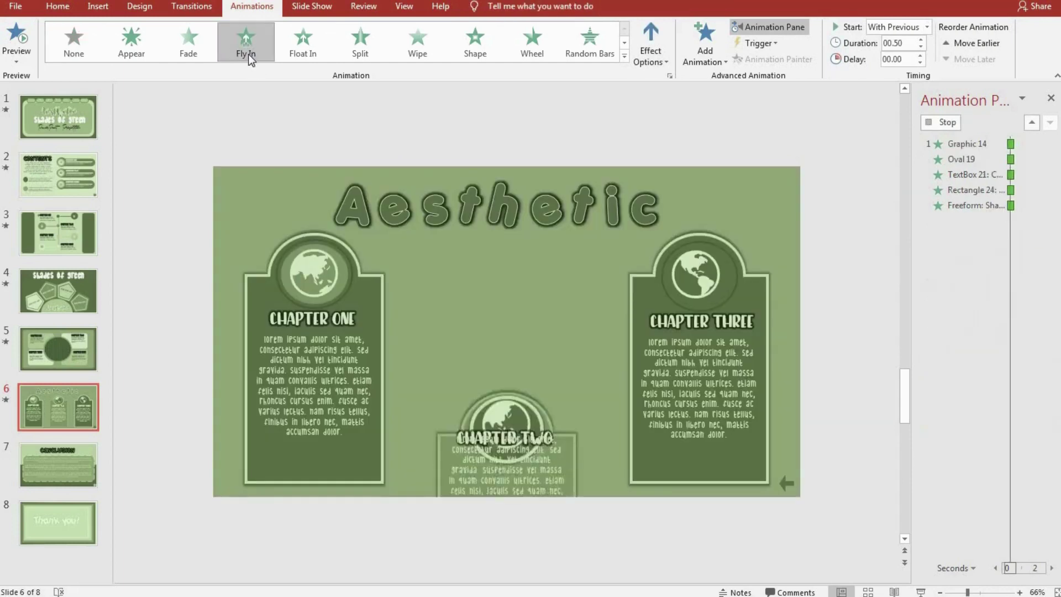
Make Chapter Three's globe, title and body fly in, realign its globe, and open the Conclusion slide
{"action": "left_click", "coordinate": [685, 269]}
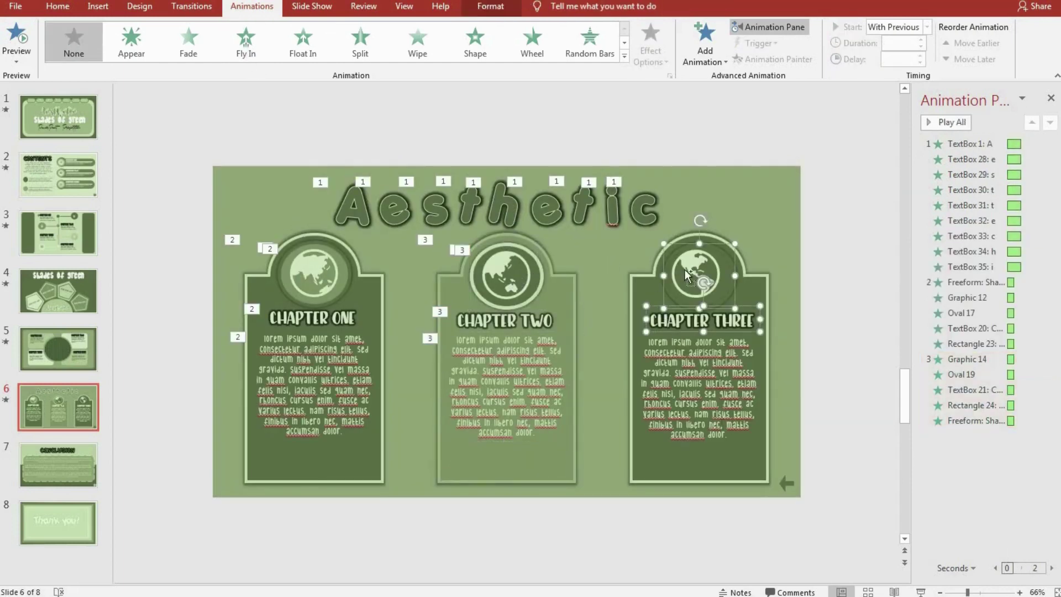
{"action": "left_click", "coordinate": [650, 289], "text": "ctrl"}
{"action": "left_click", "coordinate": [699, 387], "text": "ctrl"}
{"action": "left_click", "coordinate": [247, 43]}
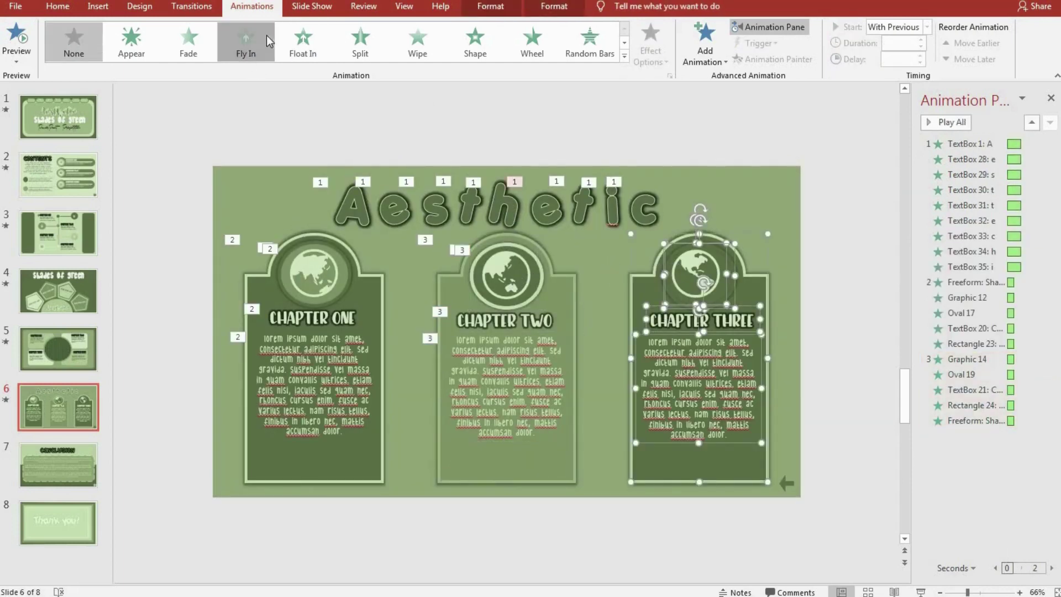
{"action": "left_click_drag", "start_coordinate": [698, 276], "coordinate": [698, 277]}
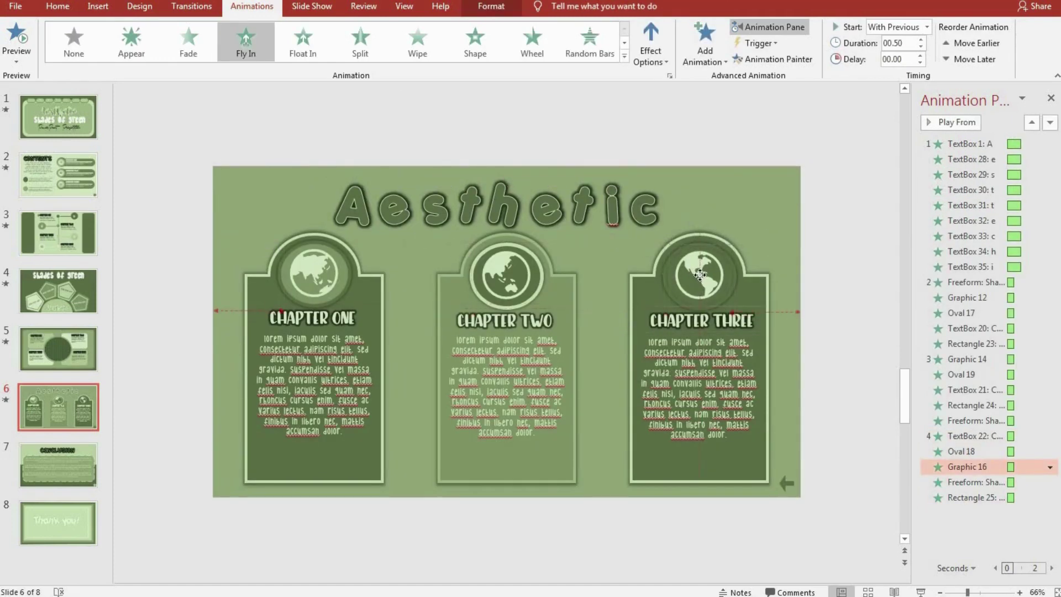
{"action": "left_click", "coordinate": [189, 405]}
{"action": "left_click", "coordinate": [86, 478]}
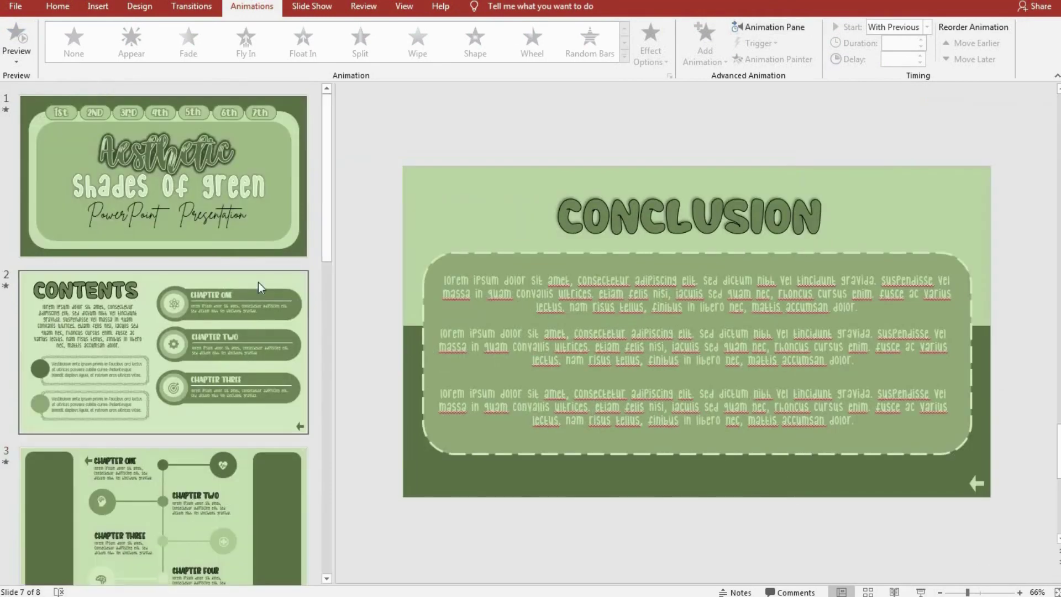
Review slides 8 down to 1, from the Thank you slide back to the title slide
{"action": "scroll", "coordinate": [258, 282], "scroll_direction": "down", "scroll_amount": 5}
{"action": "scroll", "coordinate": [257, 281], "scroll_direction": "down", "scroll_amount": 5}
{"action": "left_click", "coordinate": [237, 413]}
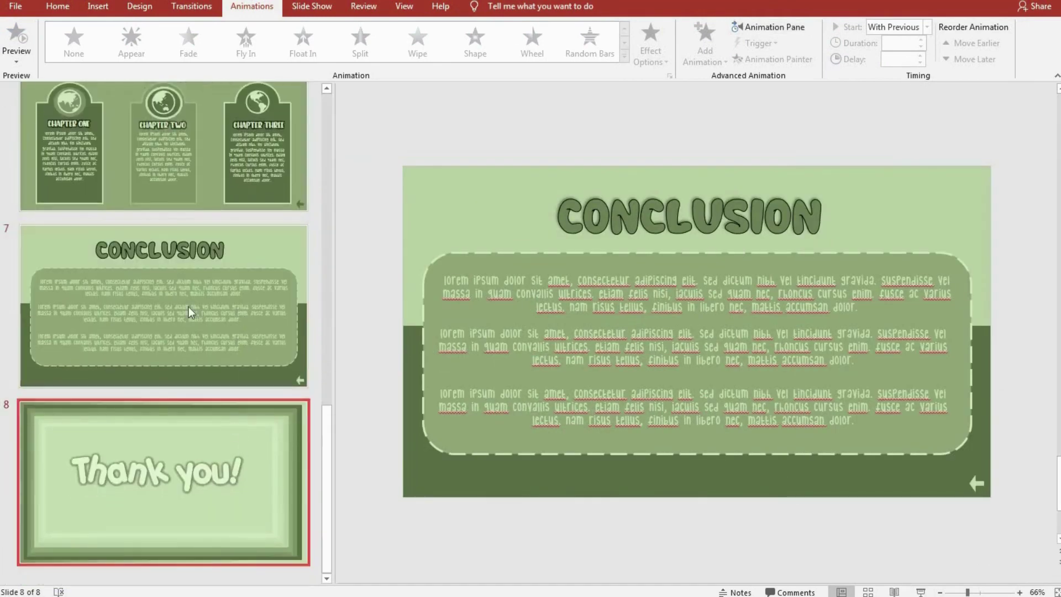
{"action": "left_click", "coordinate": [188, 310]}
{"action": "left_click", "coordinate": [179, 188]}
{"action": "scroll", "coordinate": [179, 221], "scroll_direction": "up", "scroll_amount": 3}
{"action": "scroll", "coordinate": [177, 297], "scroll_direction": "up", "scroll_amount": 3}
{"action": "left_click", "coordinate": [177, 301]}
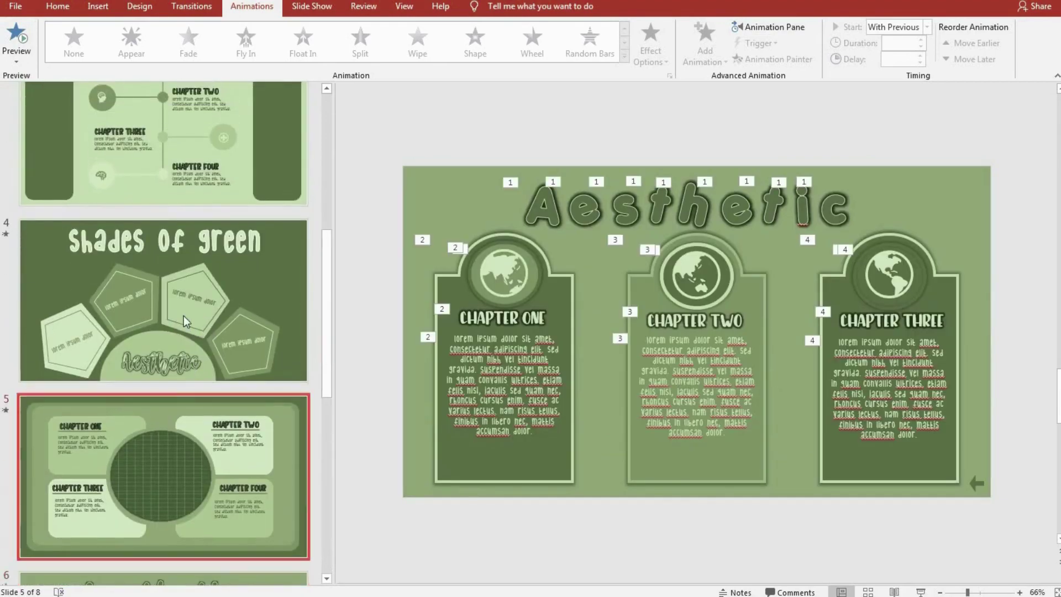
{"action": "left_click", "coordinate": [183, 316]}
{"action": "left_click", "coordinate": [184, 177]}
{"action": "scroll", "coordinate": [185, 199], "scroll_direction": "up", "scroll_amount": 3}
{"action": "left_click", "coordinate": [183, 233]}
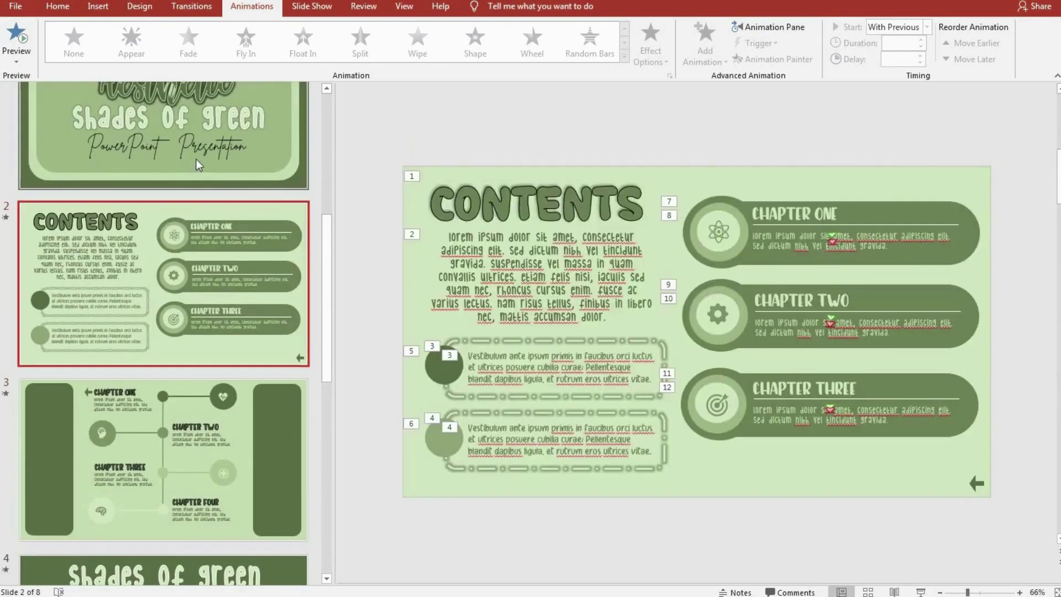
{"action": "scroll", "coordinate": [196, 159], "scroll_direction": "up", "scroll_amount": 2}
{"action": "left_click", "coordinate": [197, 159]}
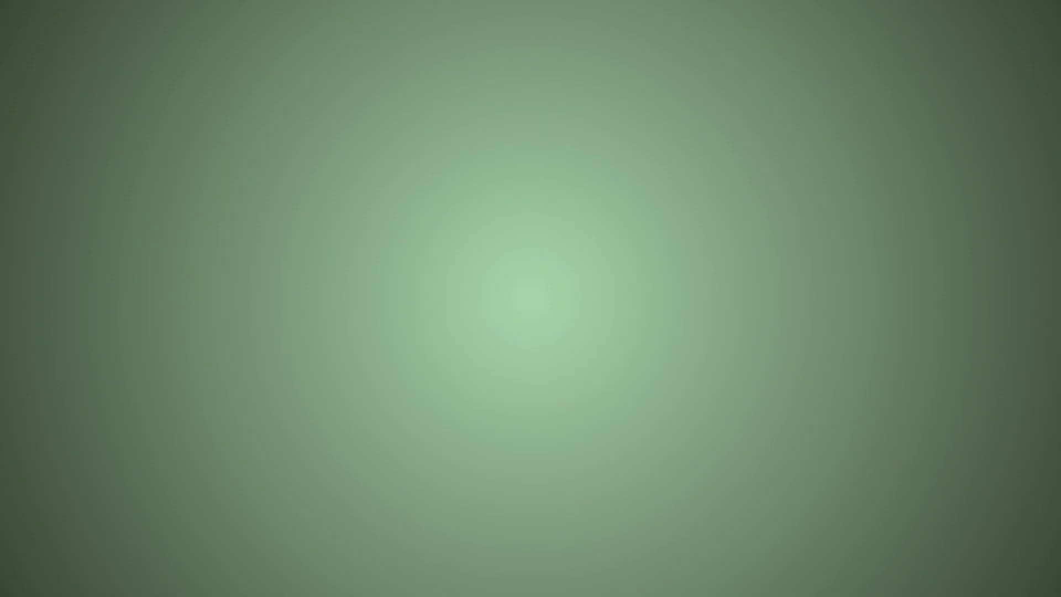